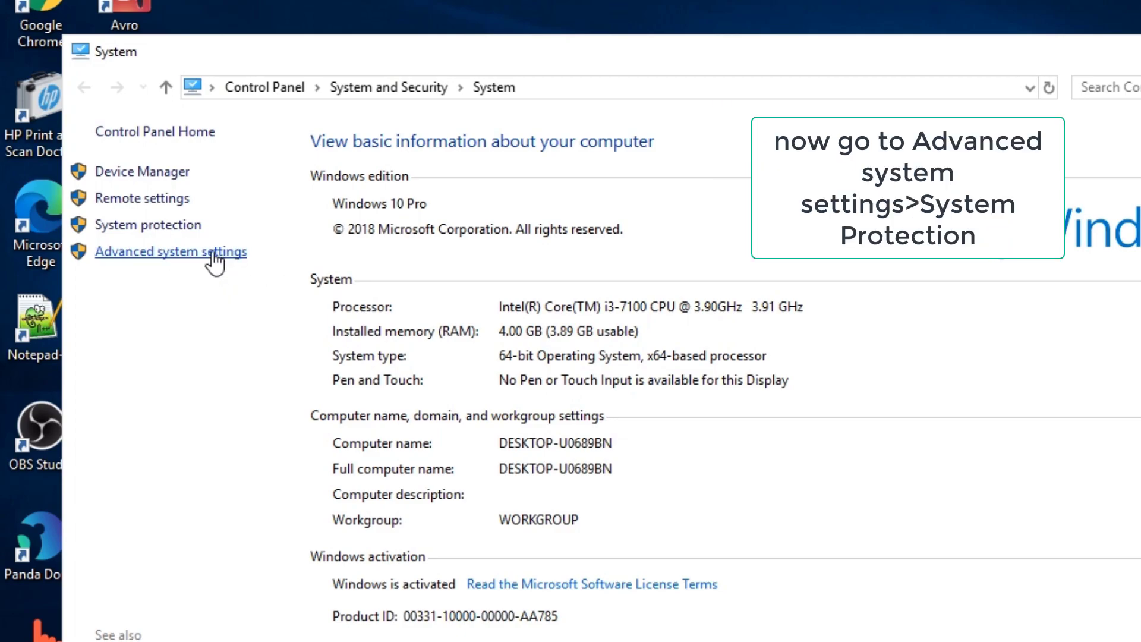
Open the System Protection settings from the advanced system settings and select the Windows 10 (C:) system drive
left_click(211, 253)
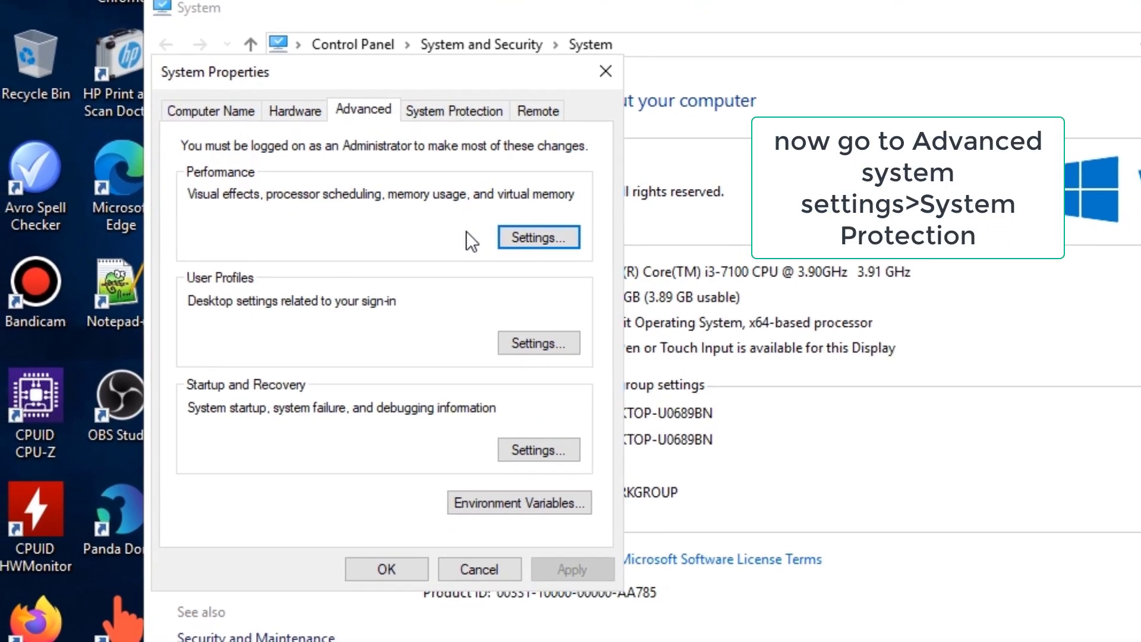
left_click(381, 145)
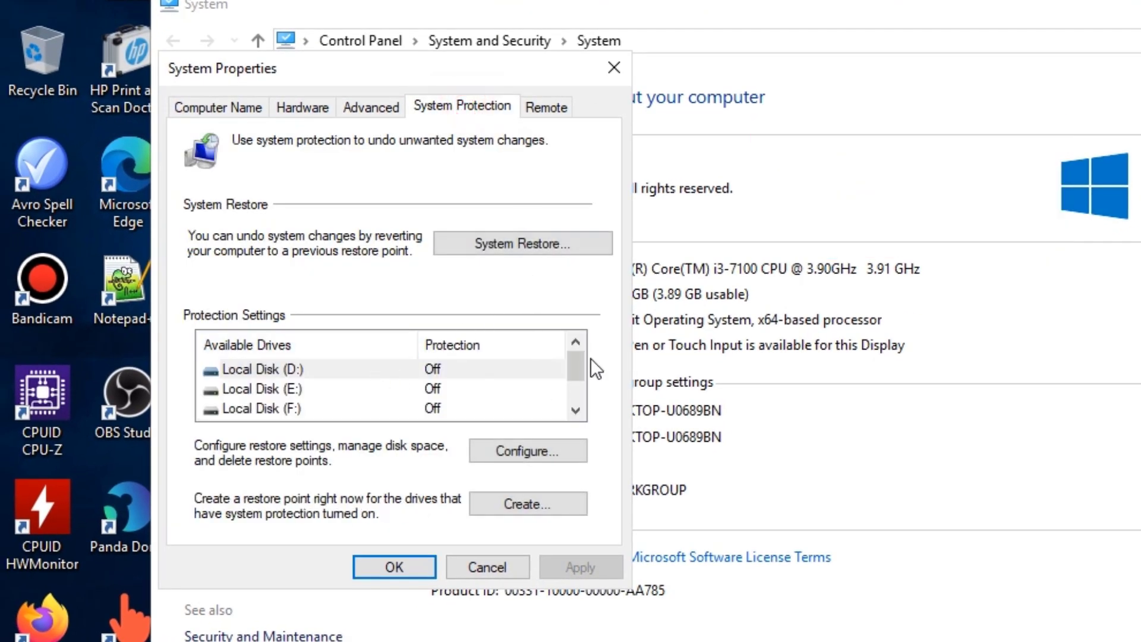
left_click_drag(580, 358, 581, 380)
left_click(435, 408)
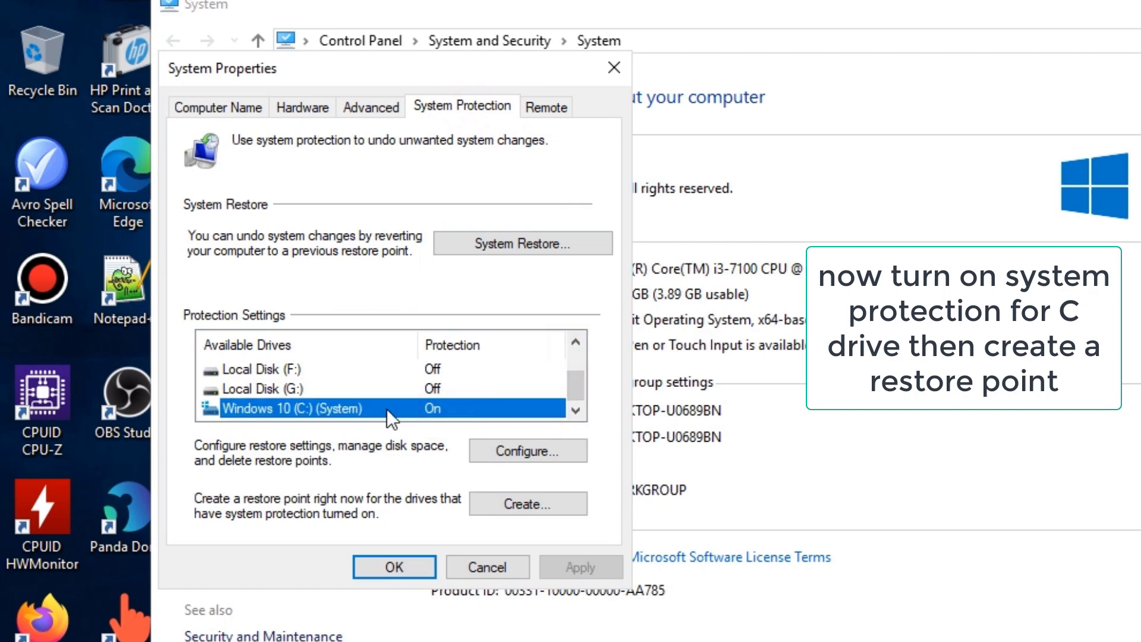
Check the restore settings of the Windows 10 (C:) drive with system protection turned on, and cancel the dialog
left_click(494, 455)
left_click(356, 232)
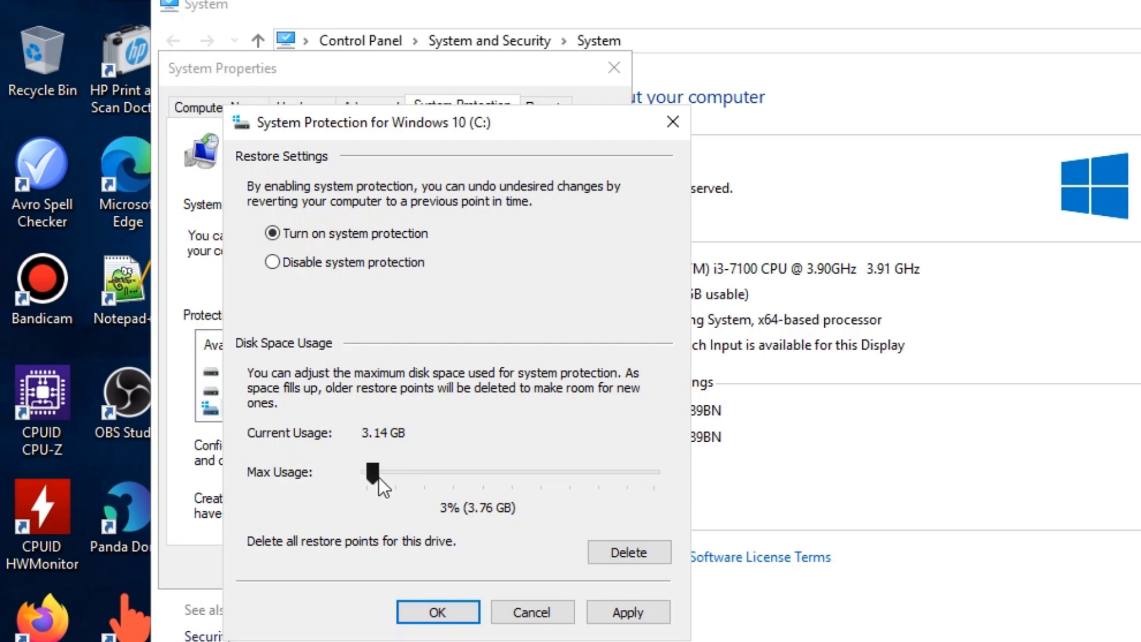
left_click(529, 612)
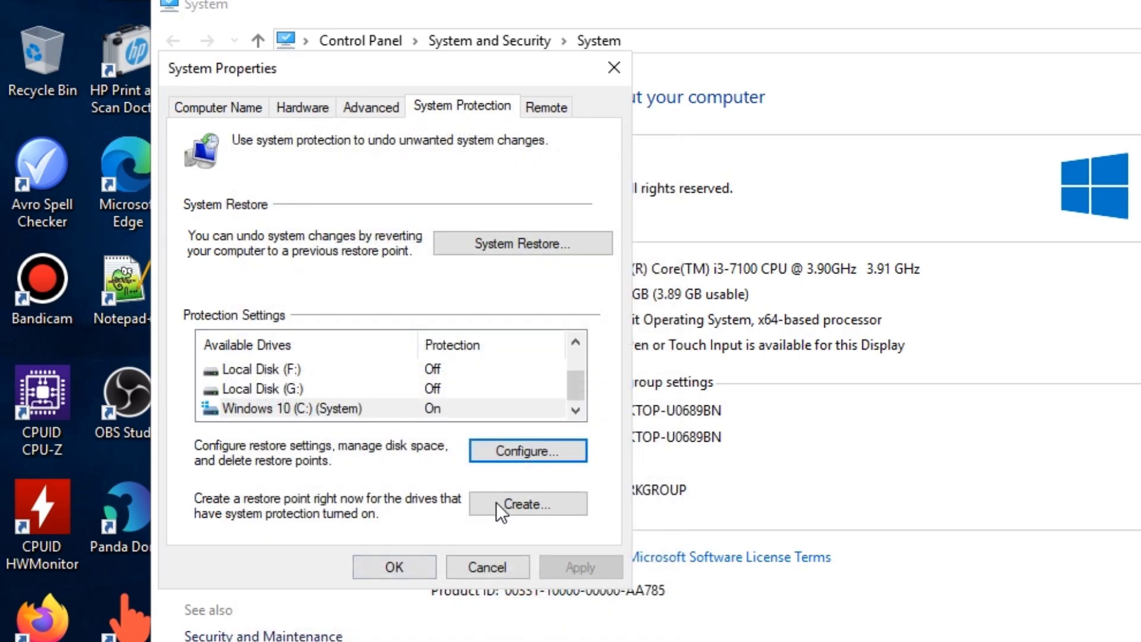
Create a restore point described as "lag fix" and close System Properties
left_click(505, 504)
type("lag fix")
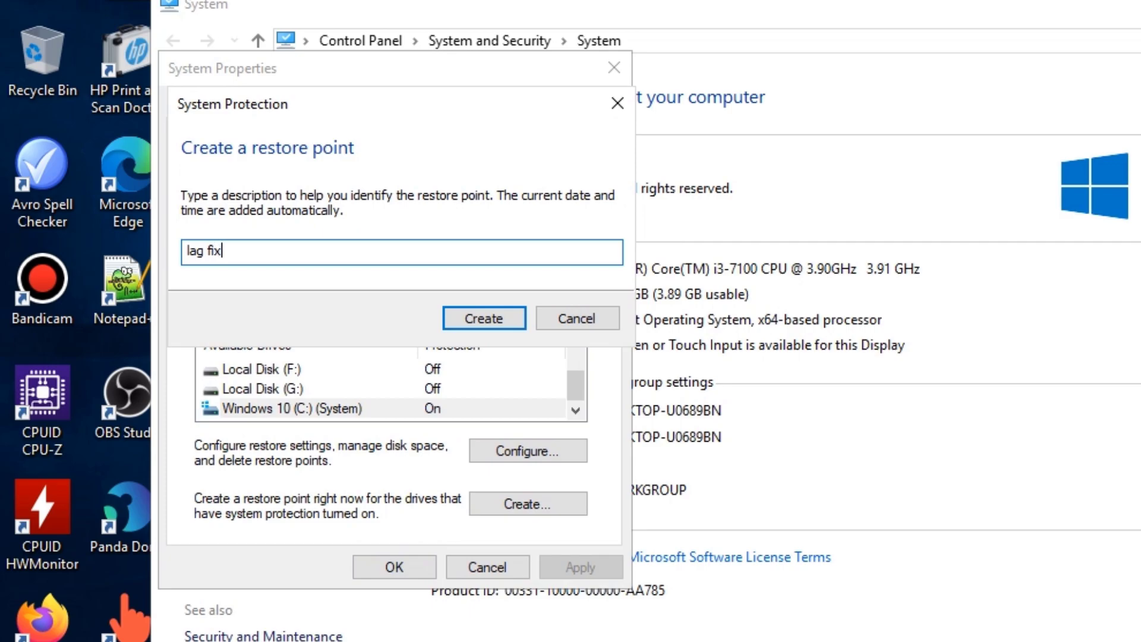
key("Return")
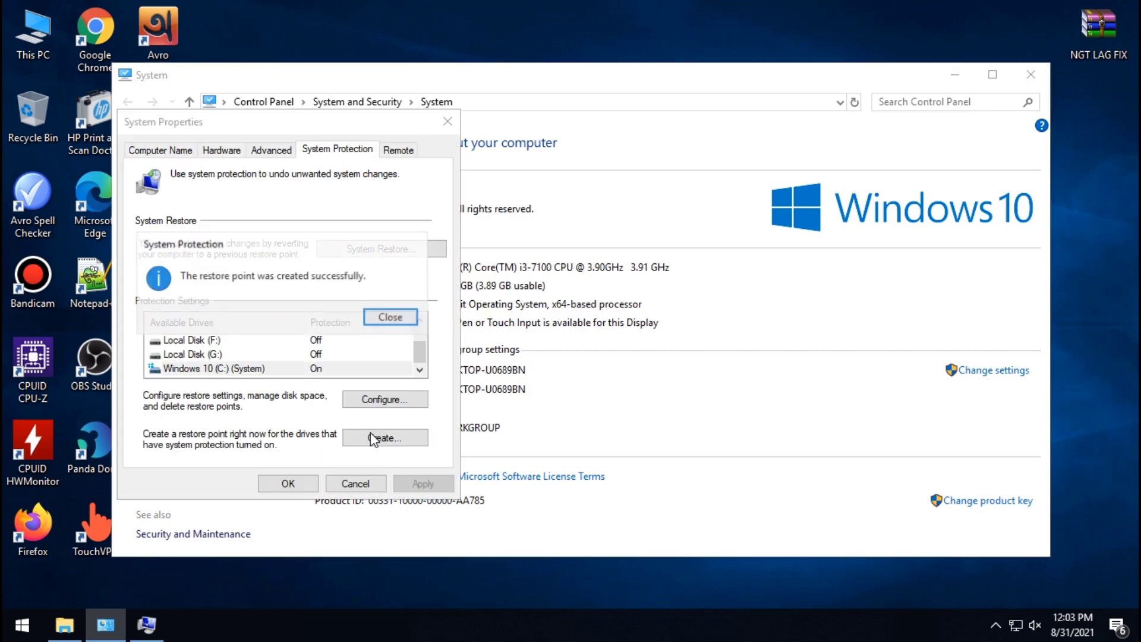
left_click(384, 318)
left_click(289, 481)
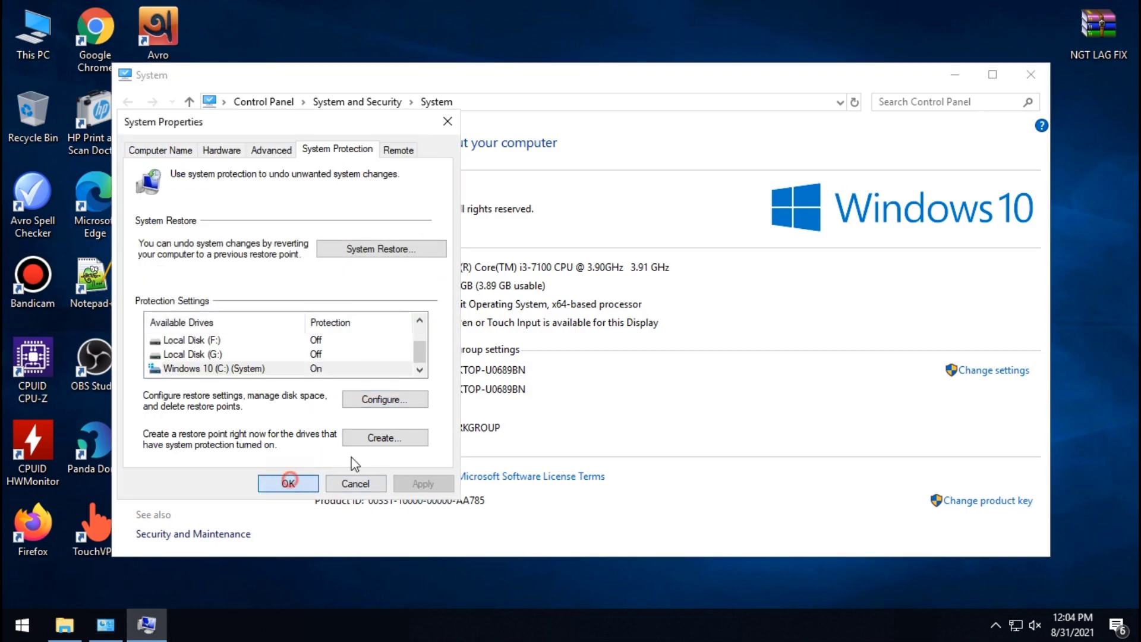
In the Performance Options, adjust visual effects for best performance and enable only "Show thumbnails instead of icons"
left_click(179, 231)
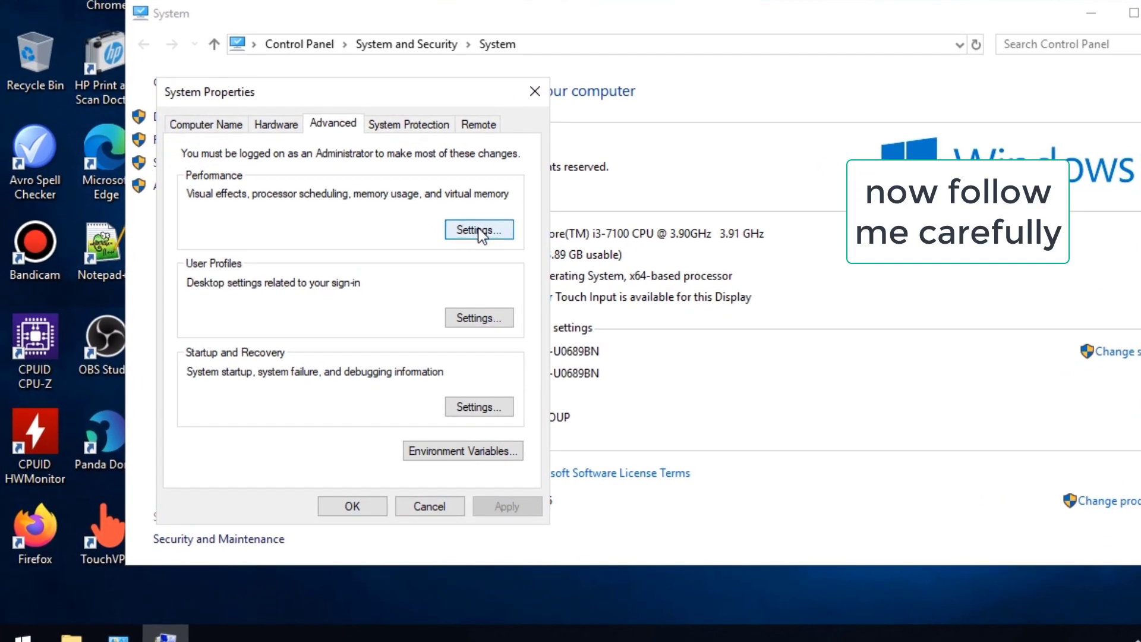
left_click(479, 229)
left_click(229, 203)
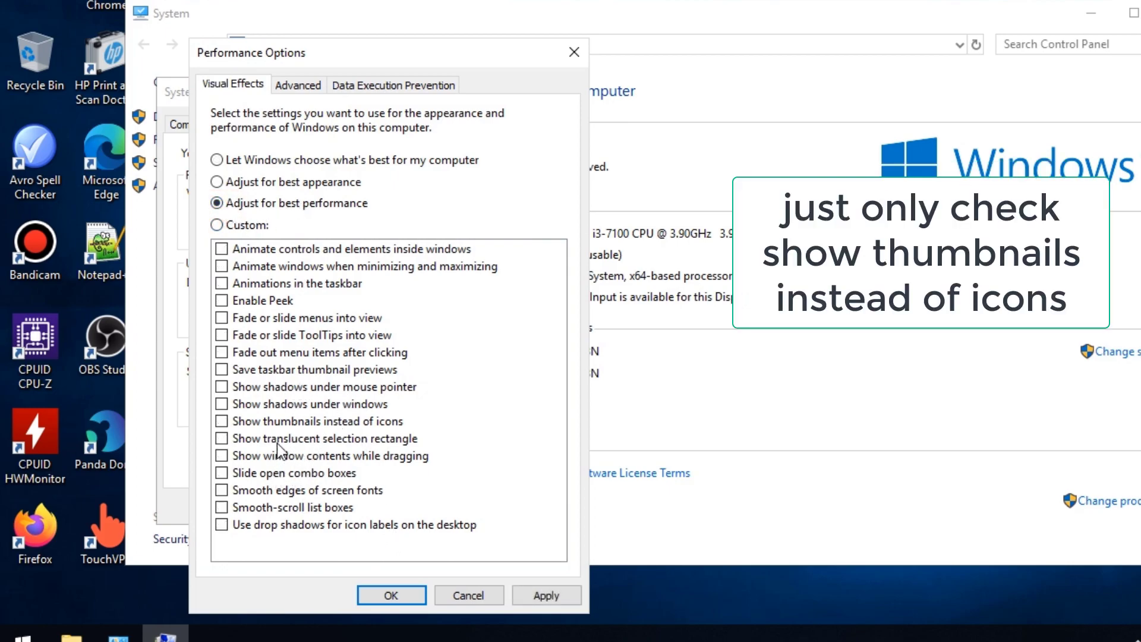
left_click(228, 423)
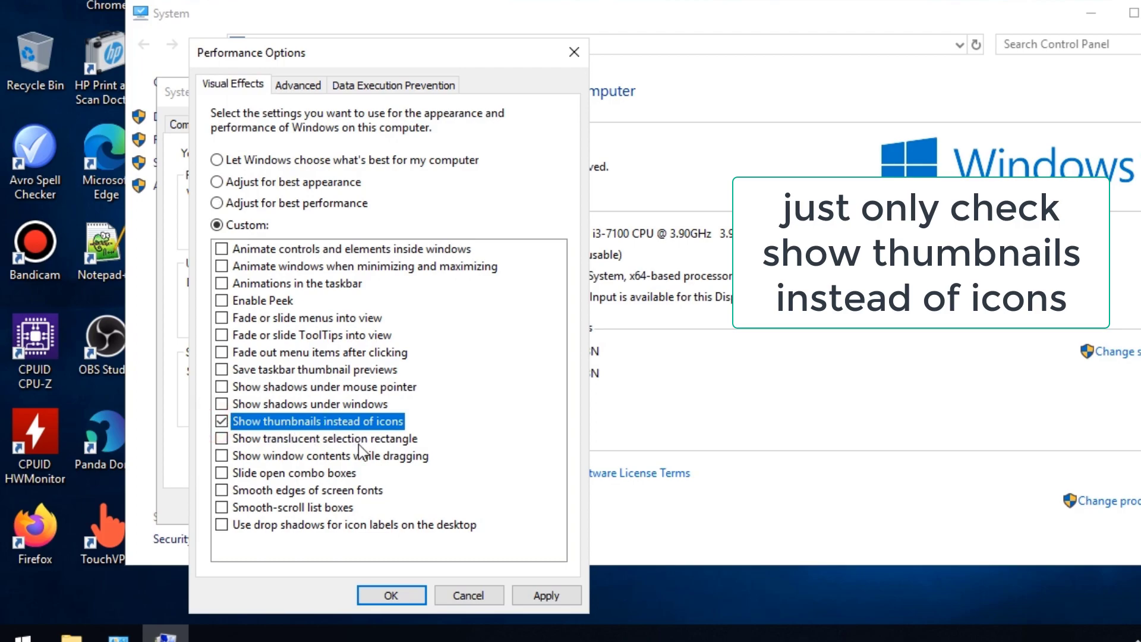
Open the virtual memory settings and choose a custom paging file size for drive C:, with automatic management off
left_click(306, 85)
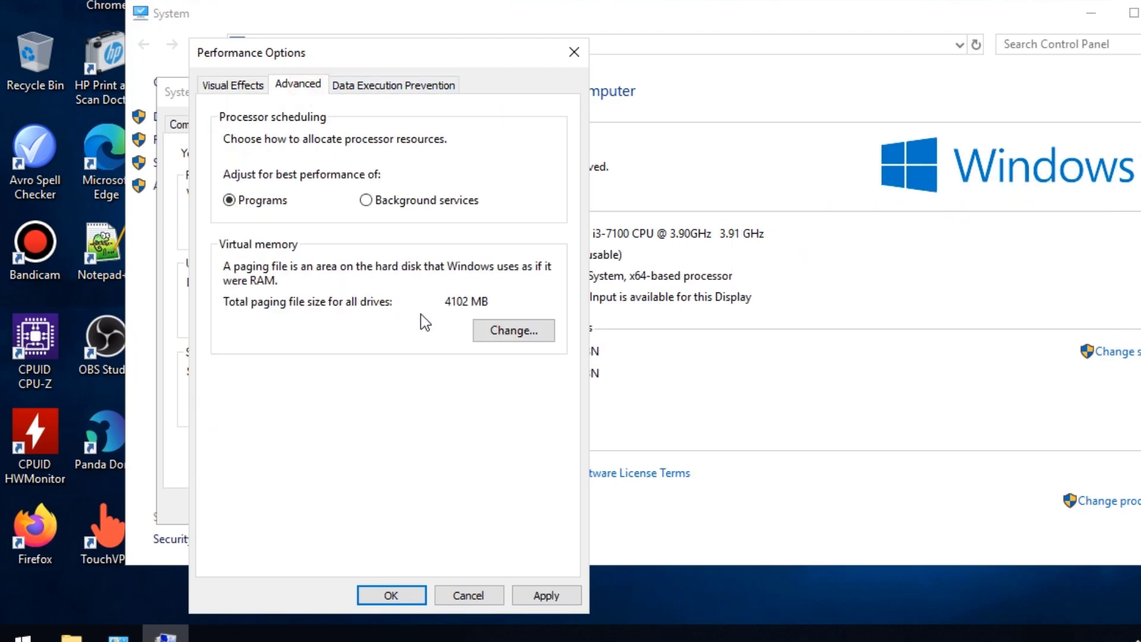
left_click(503, 331)
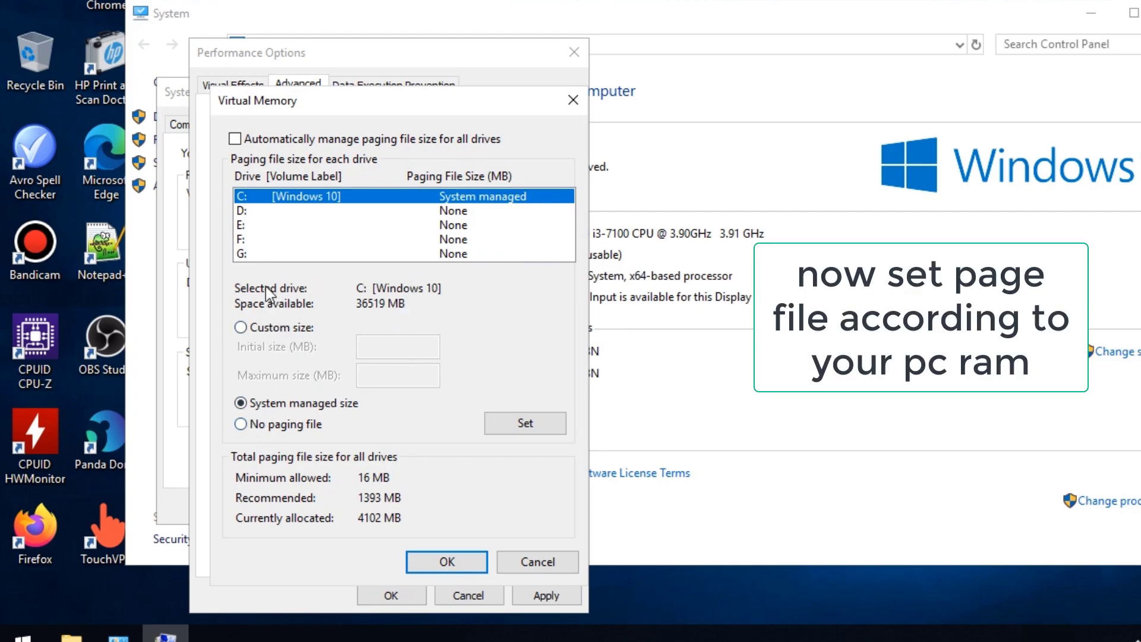
left_click(235, 139)
left_click(235, 139)
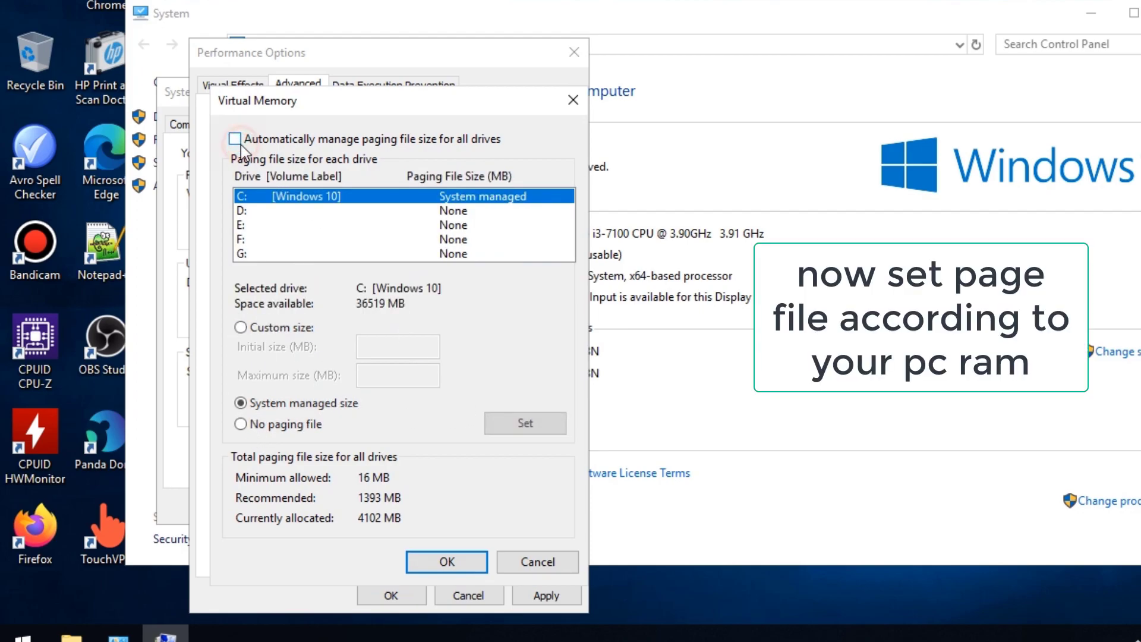
left_click(251, 330)
left_click(374, 339)
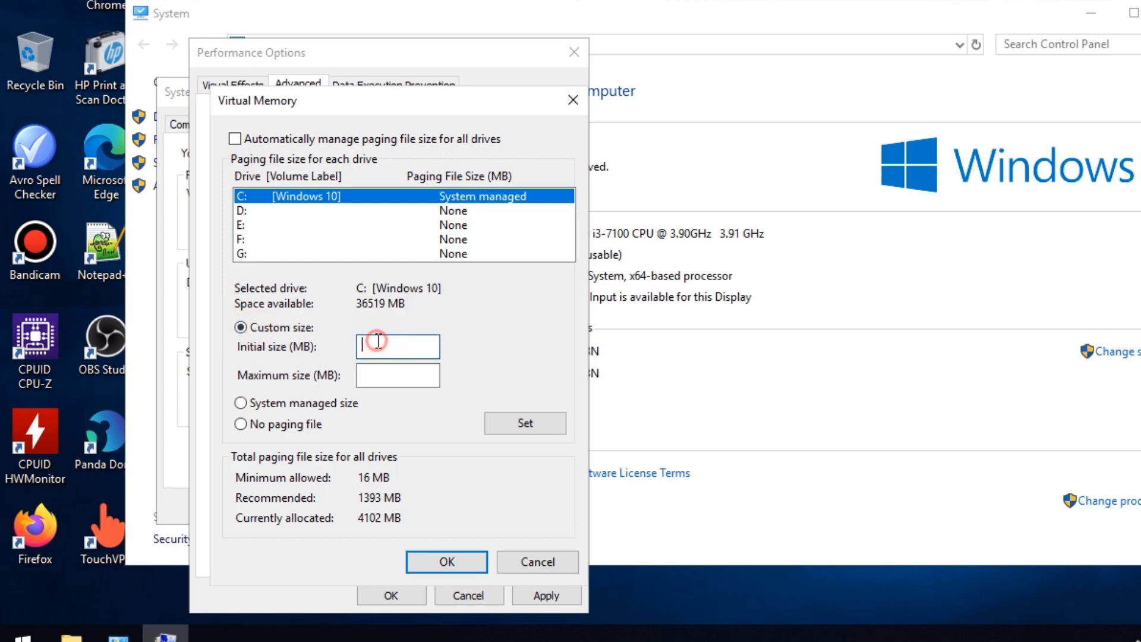
left_click(760, 303)
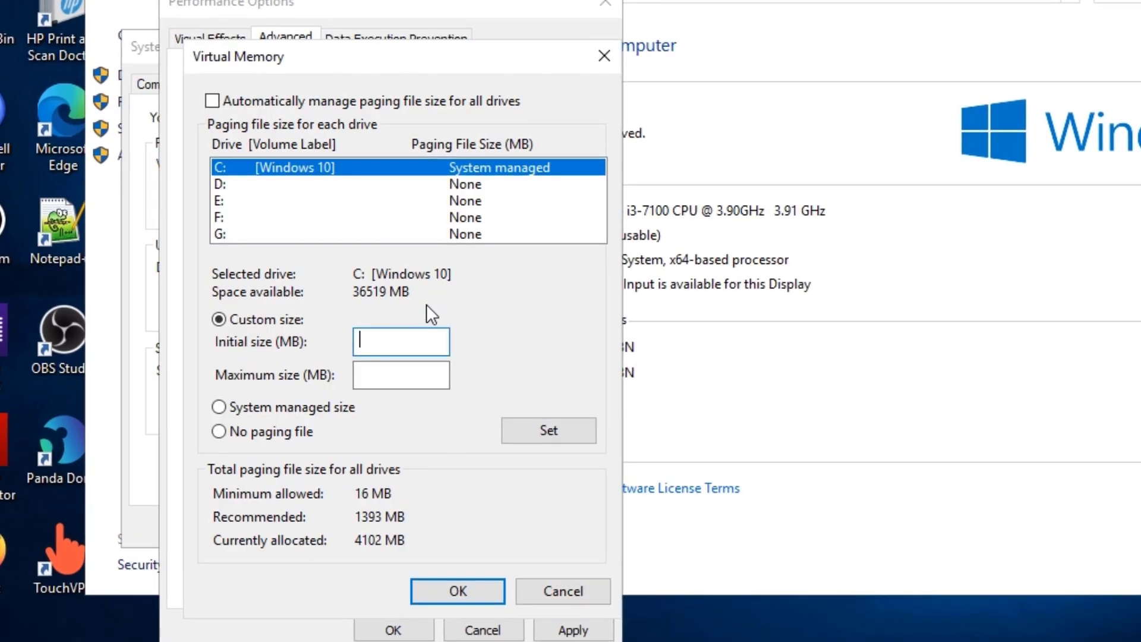
Set both the initial and maximum paging file size of drive C: to 8192 MB and accept the restart notice
type("8192")
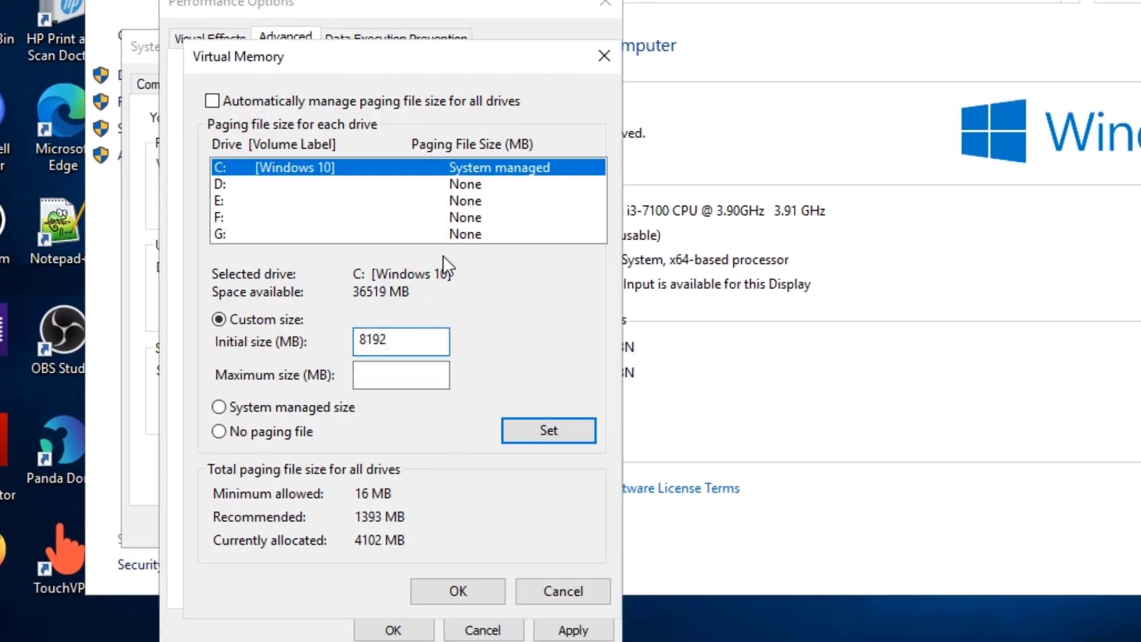
left_click(410, 368)
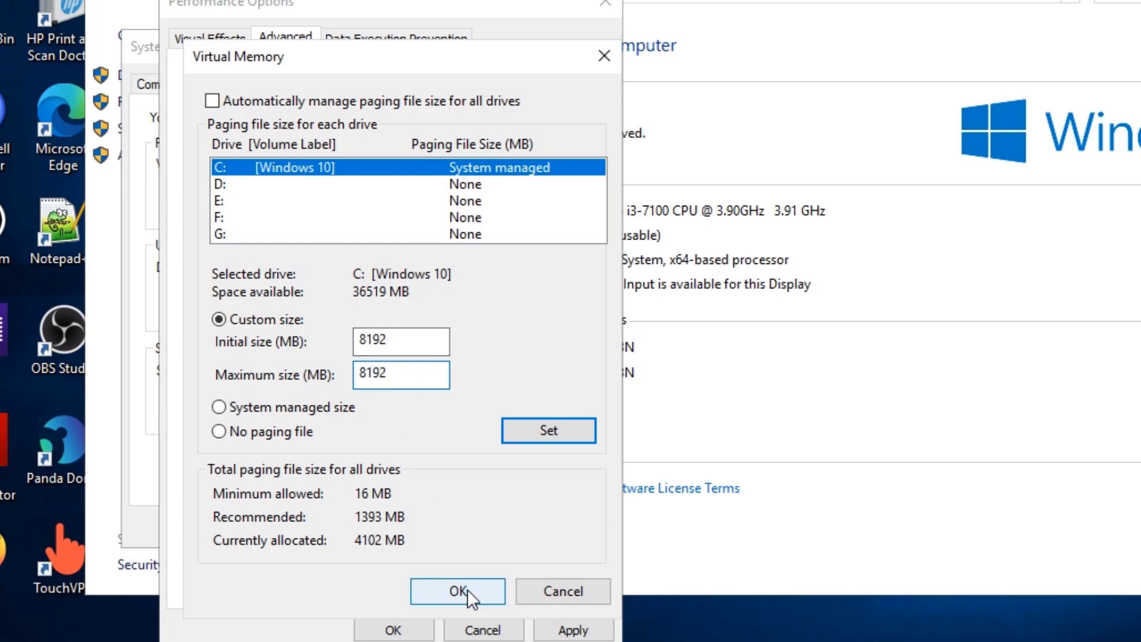
left_click(547, 431)
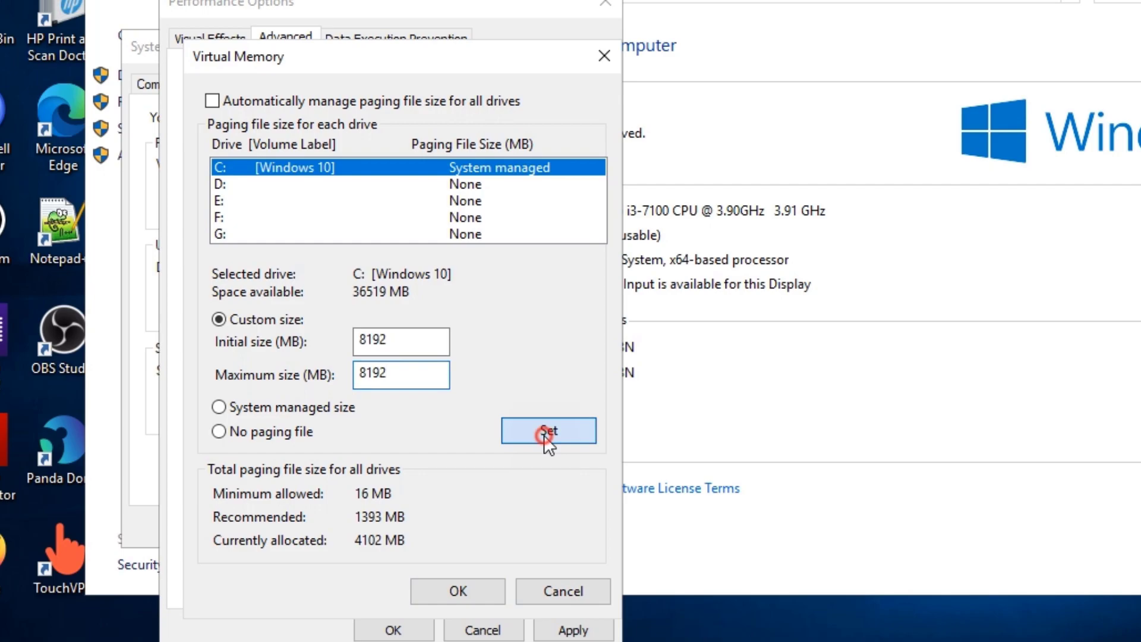
left_click(456, 589)
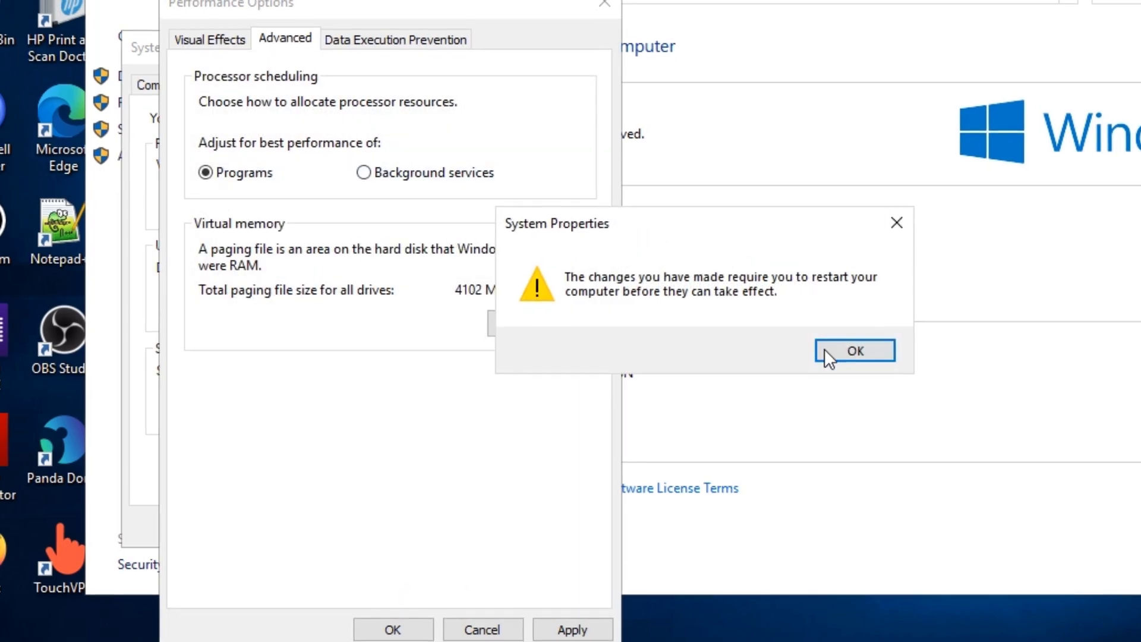
left_click(835, 351)
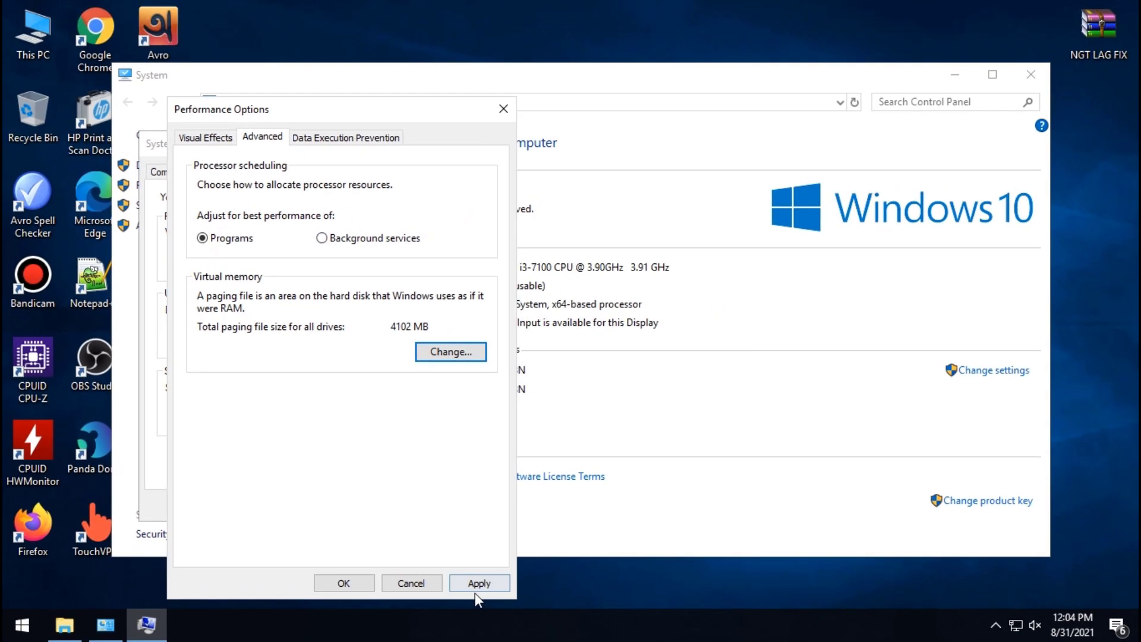
Apply the performance options, and close System Properties and the System window
left_click(475, 585)
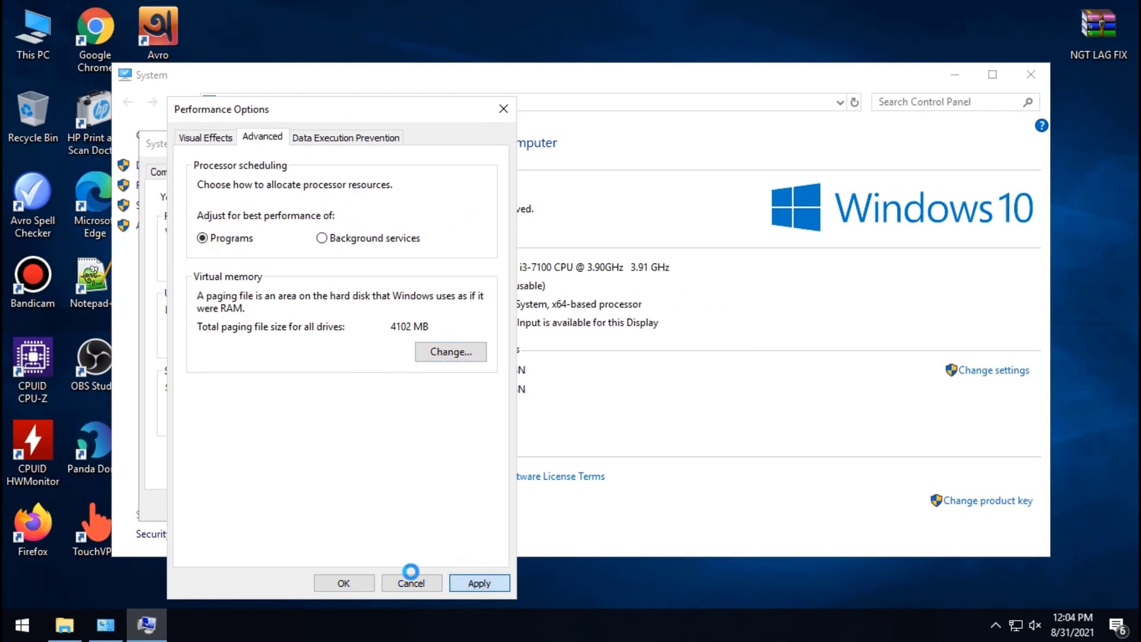
left_click(369, 585)
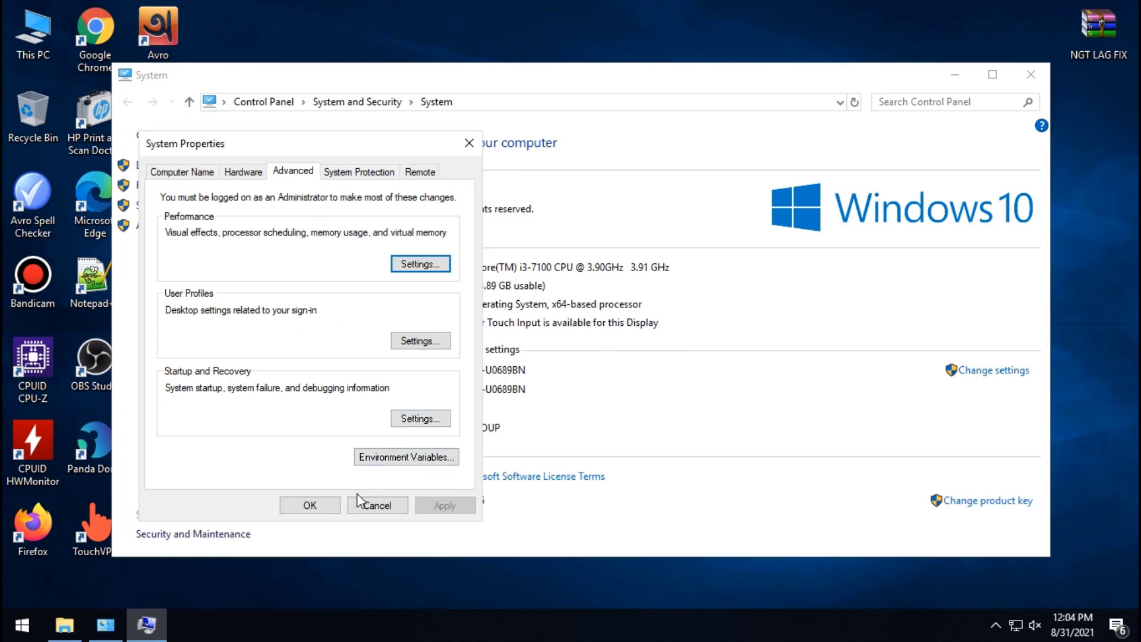
left_click(318, 507)
left_click(661, 328)
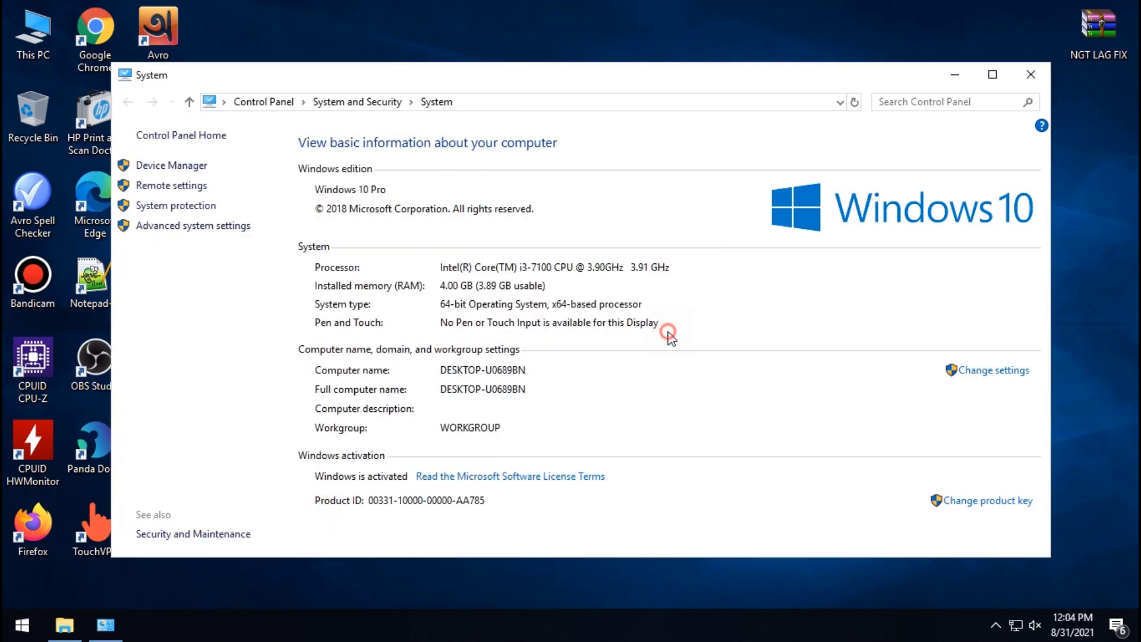
left_click(1031, 74)
right_click(538, 85)
left_click(562, 136)
Search for msconfig and open System Configuration
left_click(22, 625)
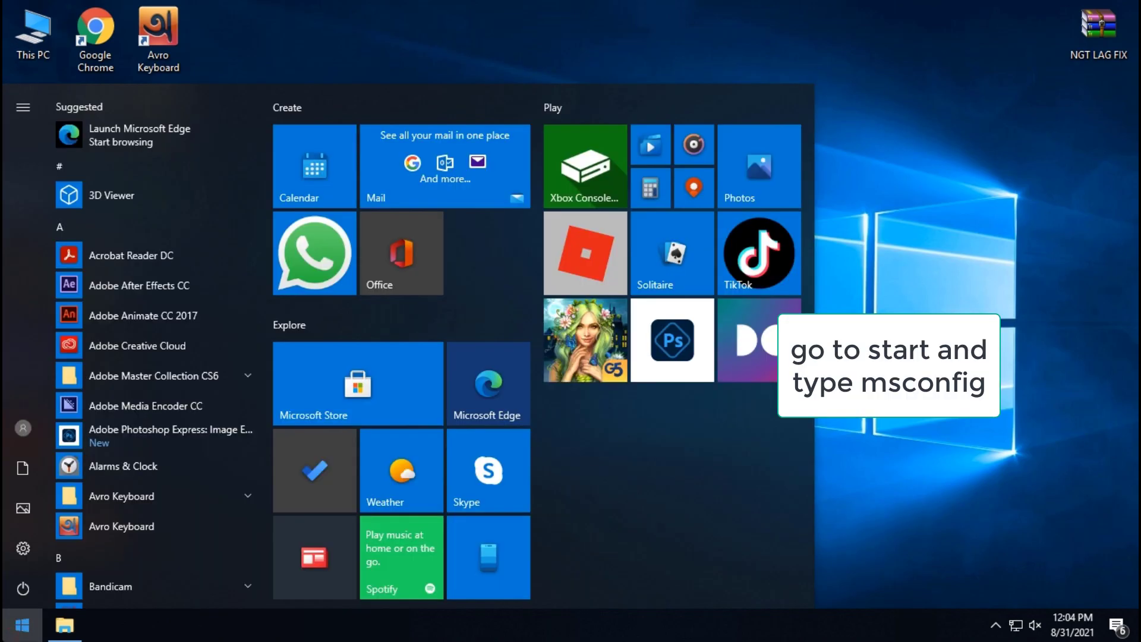
type("msco")
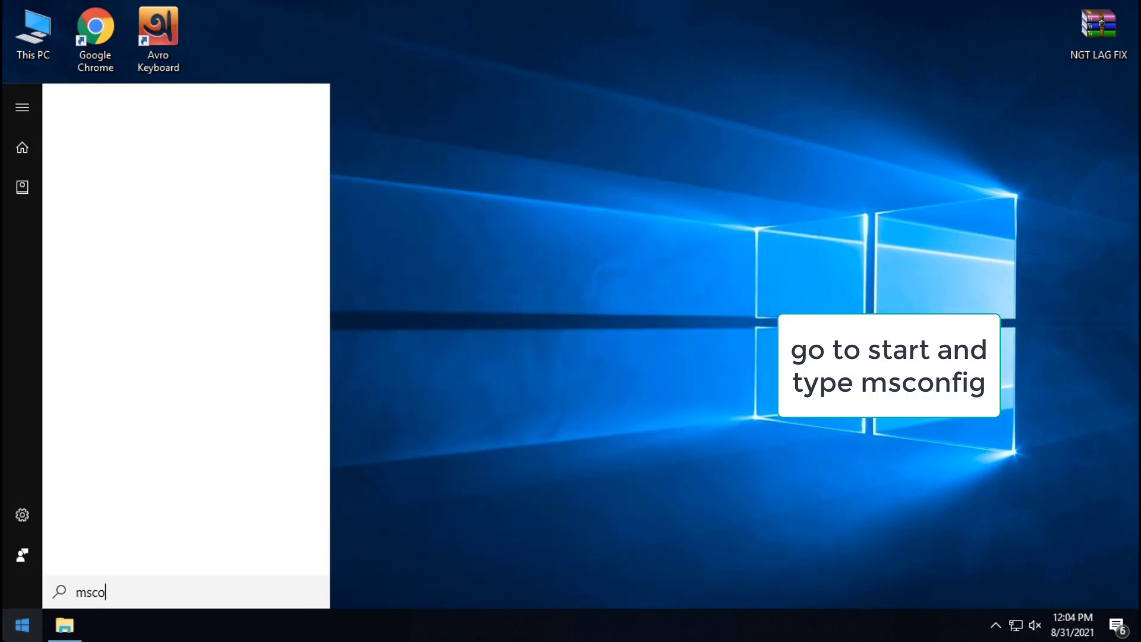
type("nfi")
key("Return")
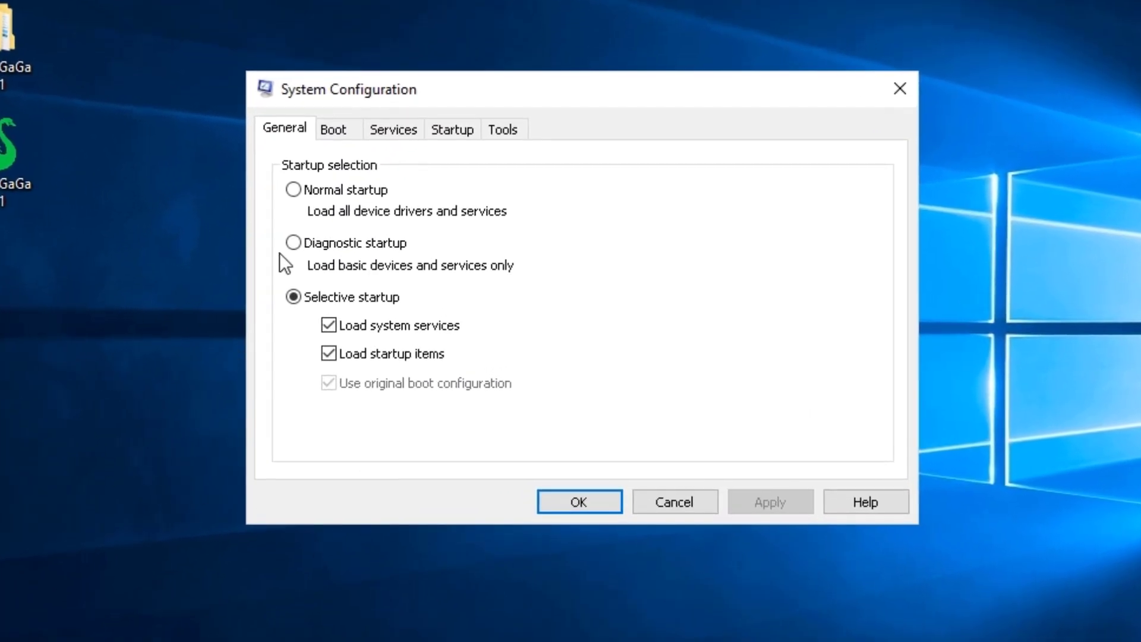
Set the number of processors to 4 in the advanced boot options of the Windows 10 entry
left_click(333, 131)
left_click(366, 294)
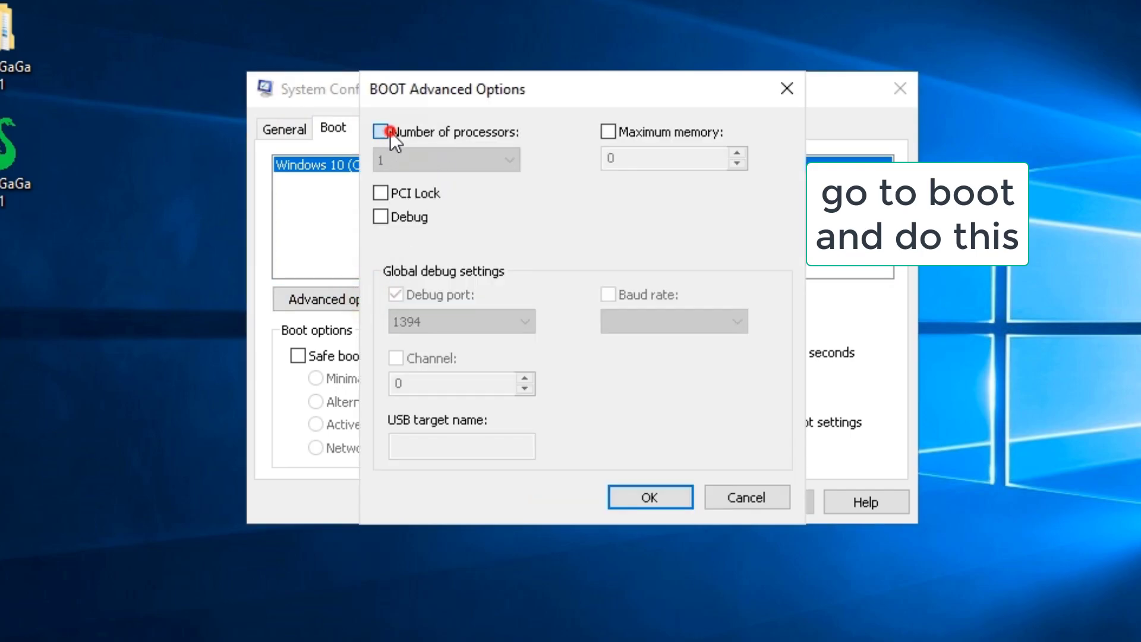
left_click(390, 133)
left_click(464, 161)
left_click(389, 225)
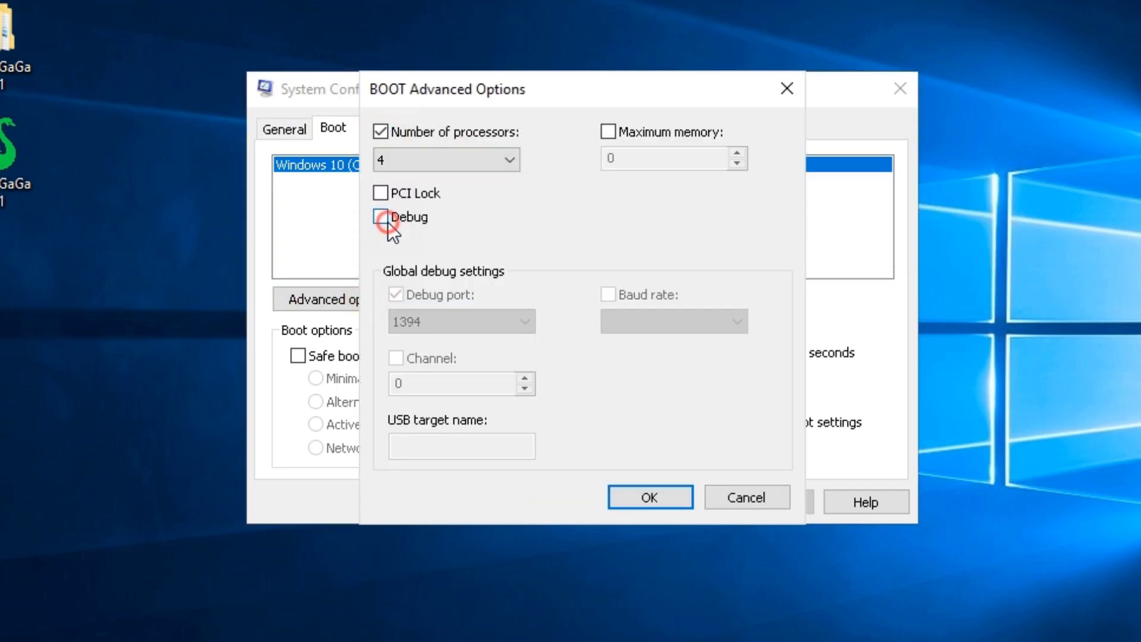
left_click(665, 497)
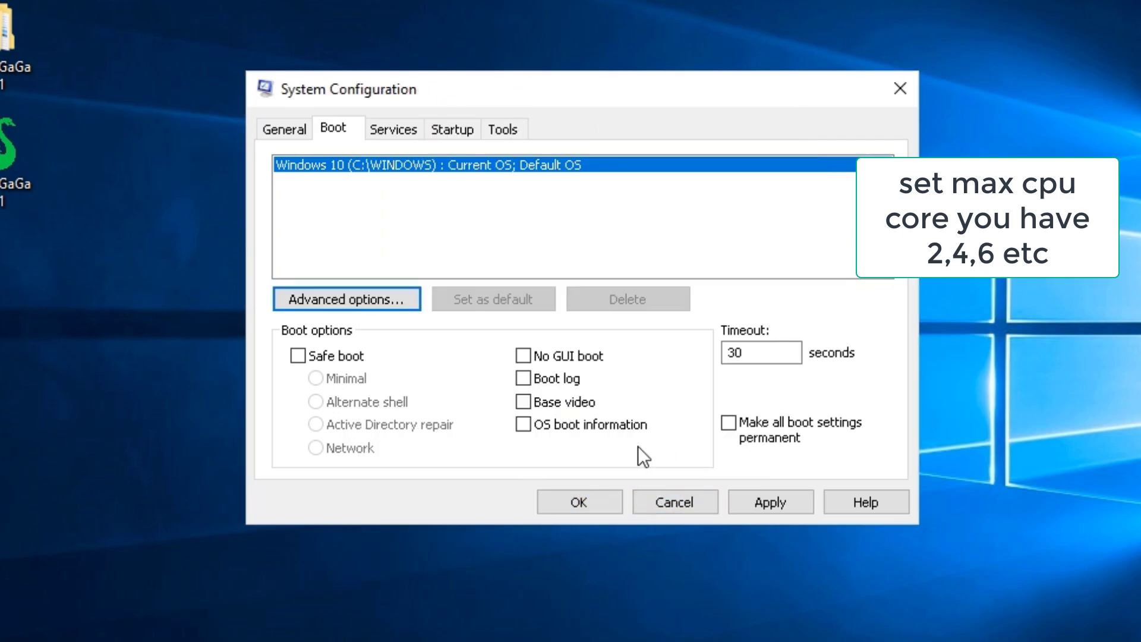
Apply the boot configuration changes and exit System Configuration without restarting
left_click(753, 507)
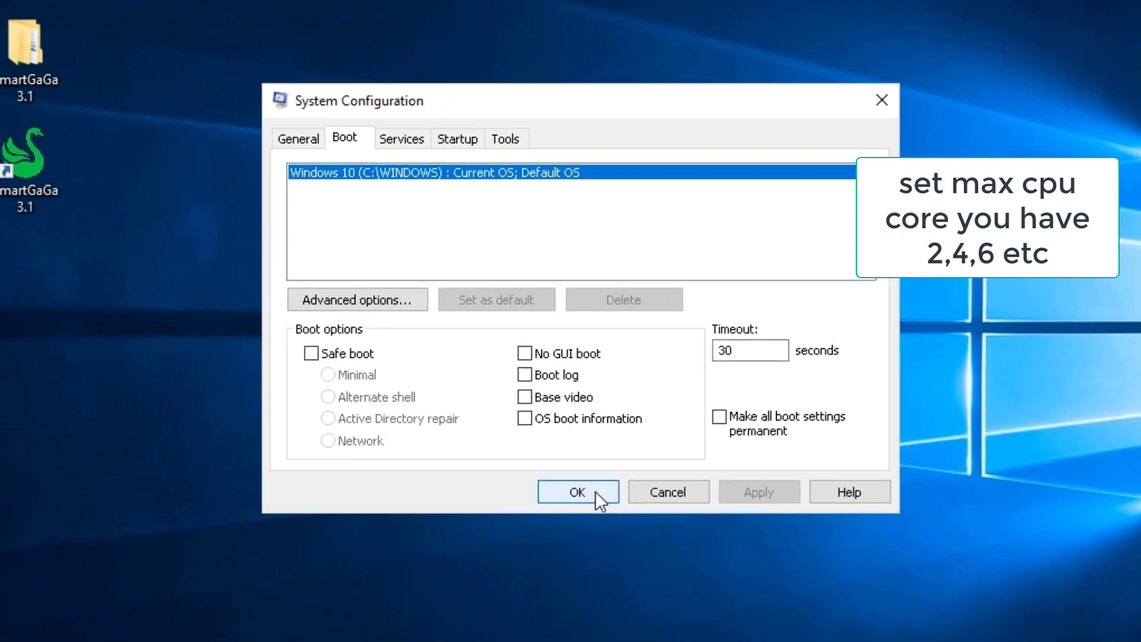
left_click(596, 492)
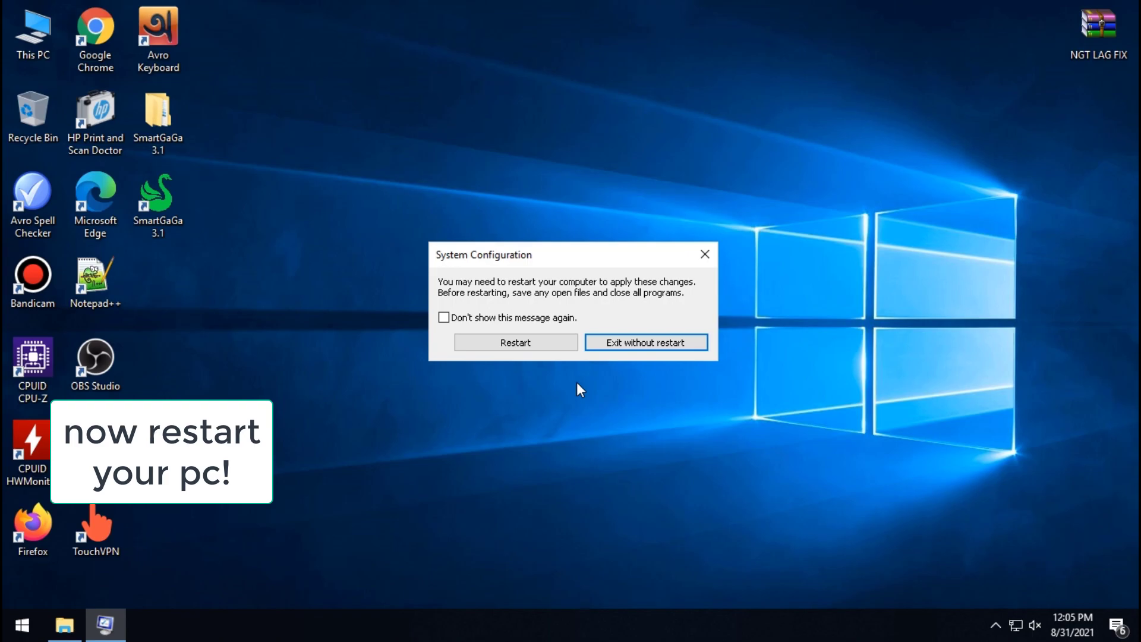
left_click(648, 344)
right_click(351, 198)
left_click(373, 242)
right_click(357, 190)
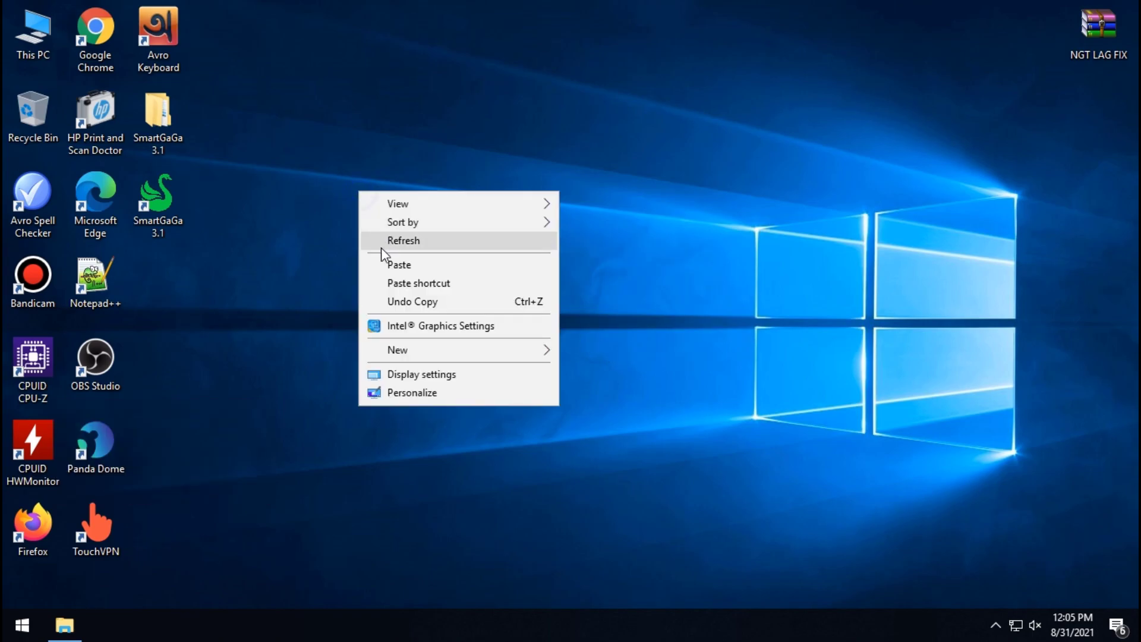
left_click(380, 248)
Search the Start menu for Performance Monitor and open it
right_click(8, 631)
left_click(10, 632)
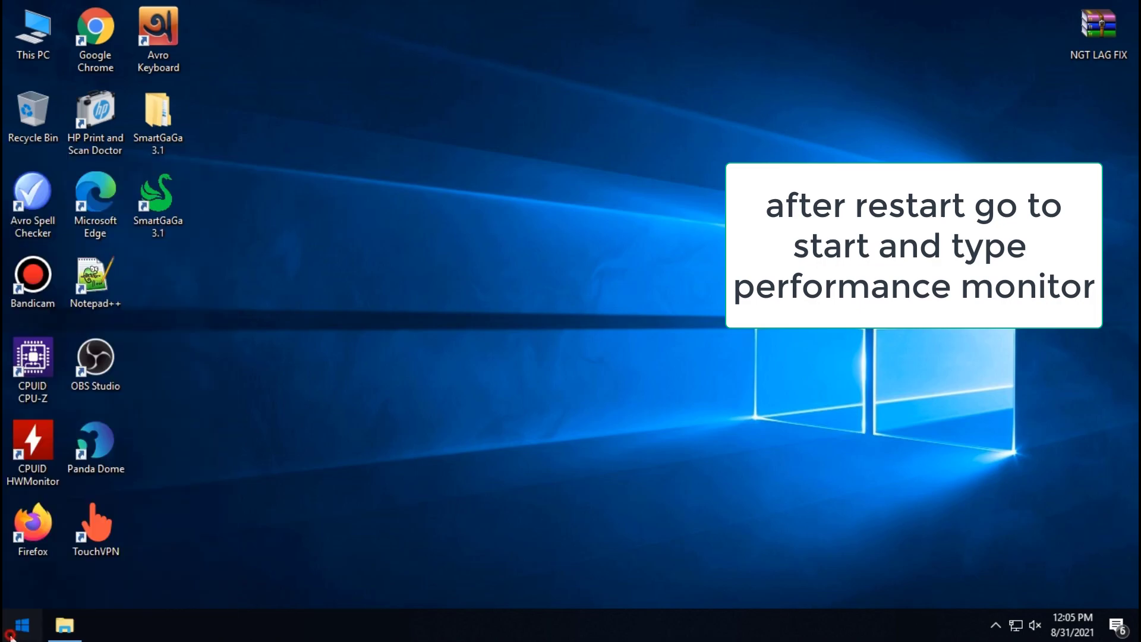
left_click(14, 635)
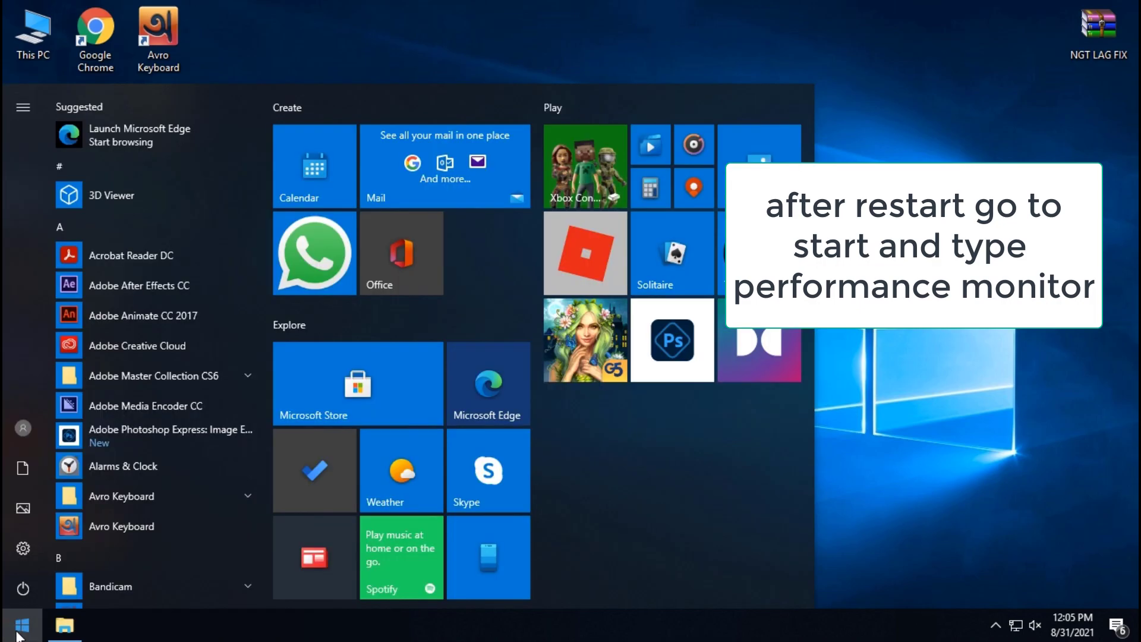
type("perfor")
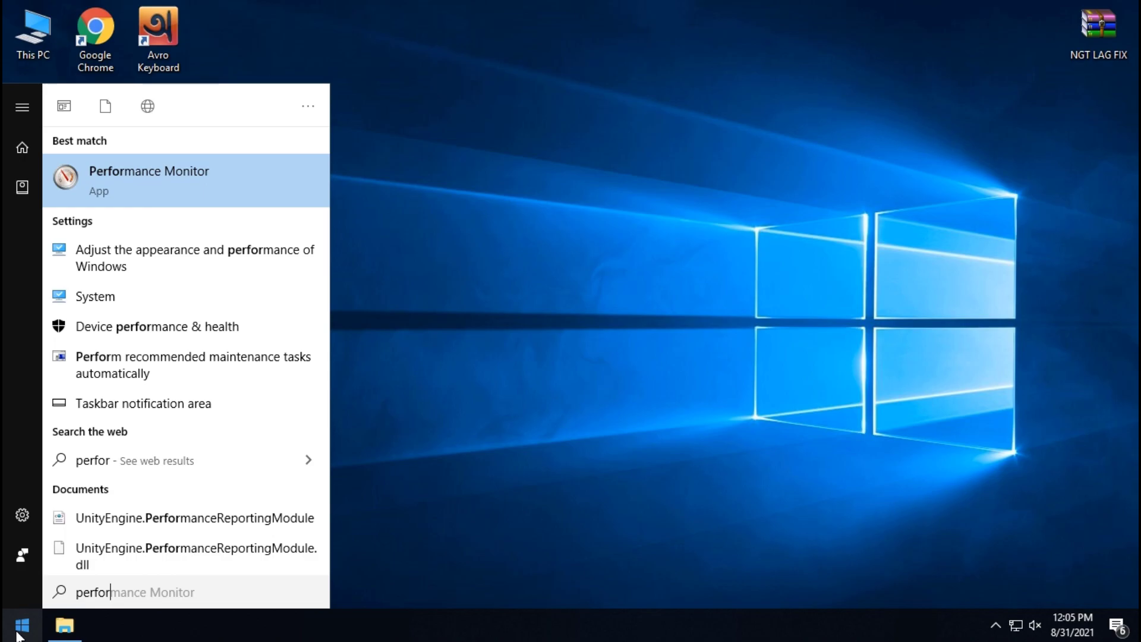
key("Return")
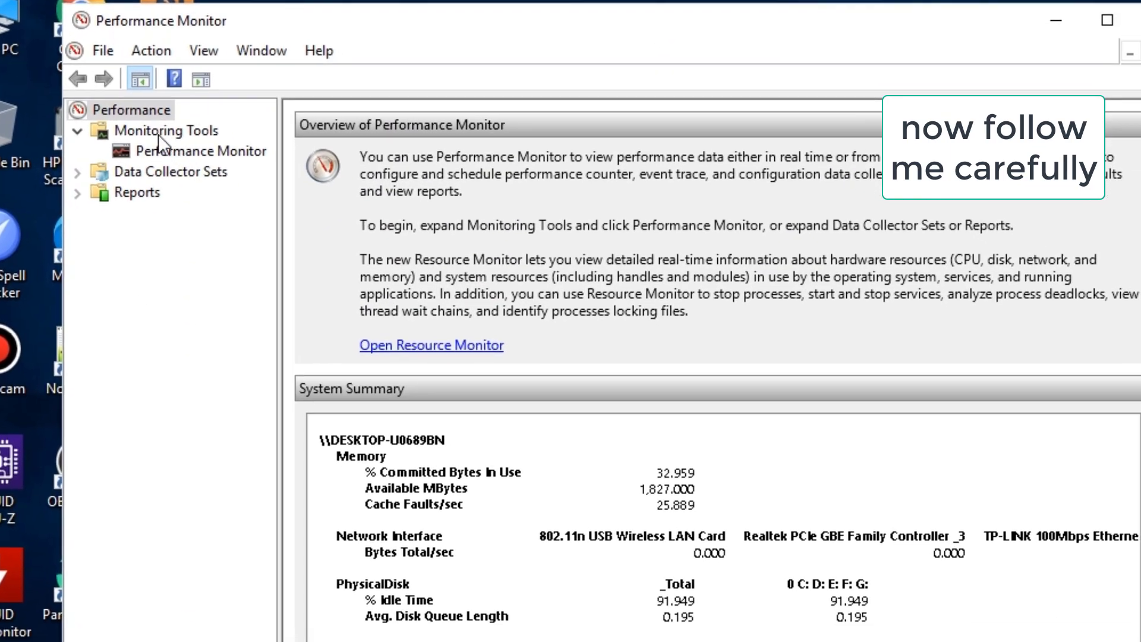
Expand Data Collector Sets in the Performance Monitor tree and open the User Defined folder
left_click(208, 157)
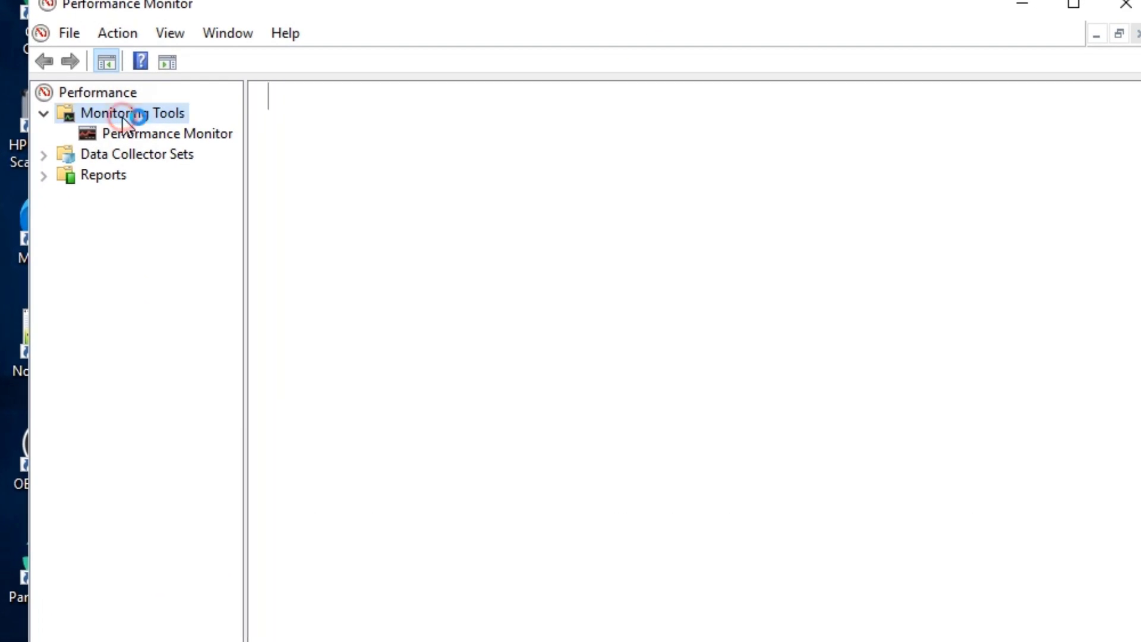
left_click(144, 136)
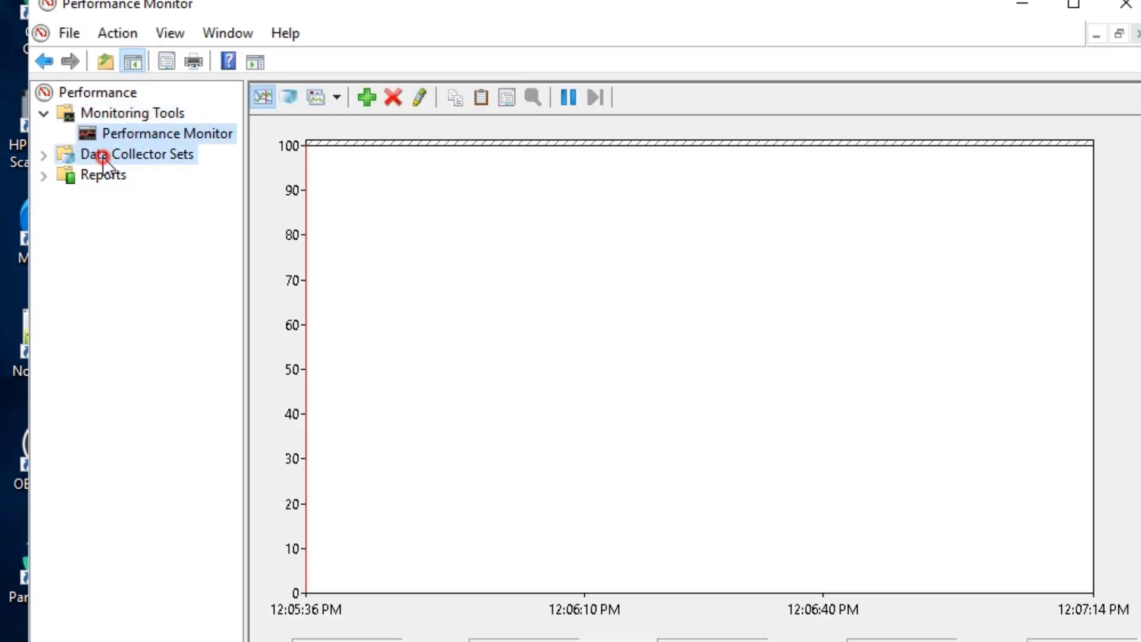
left_click(102, 156)
left_click(44, 155)
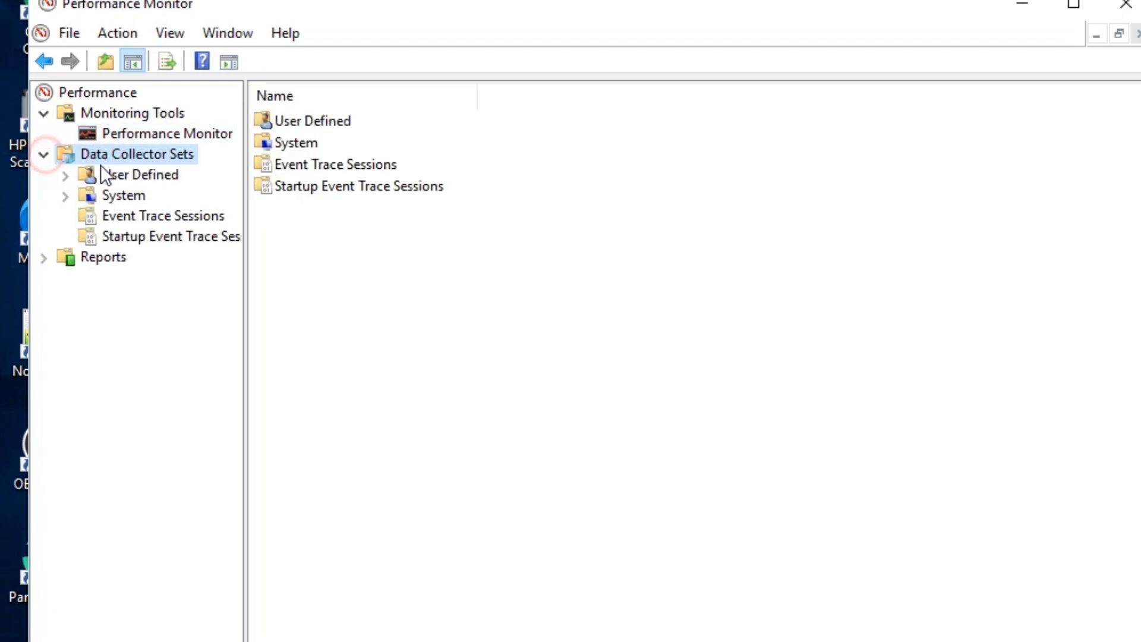
left_click(122, 173)
Start a new data collector set named "performance" under User Defined, using the manual creation option
right_click(430, 168)
mouse_move(551, 182)
left_click(657, 187)
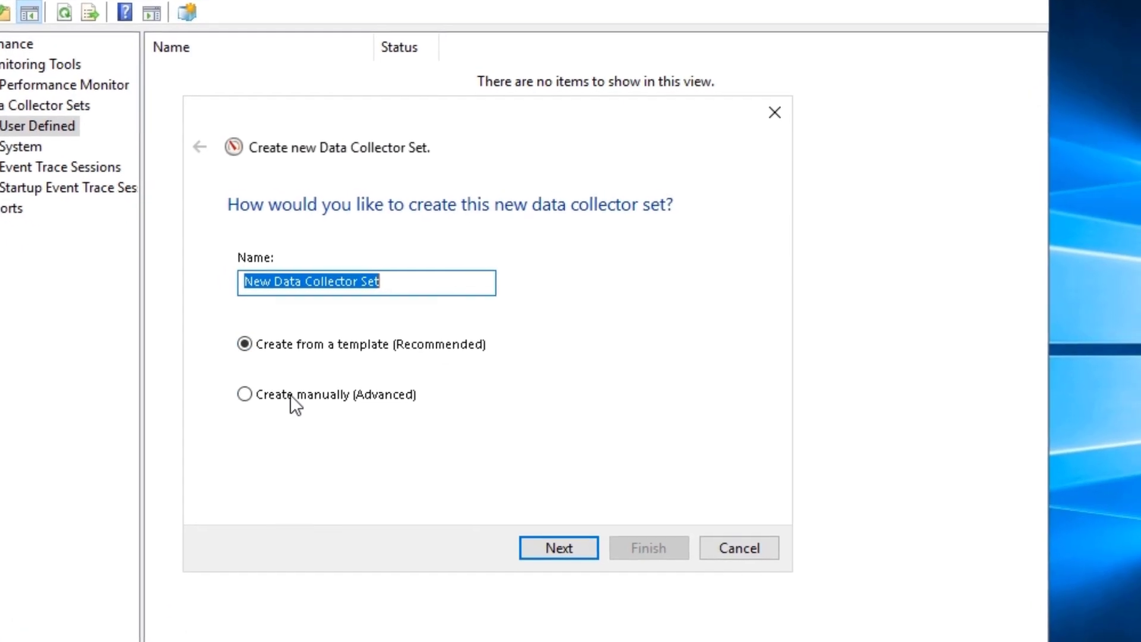
type("po")
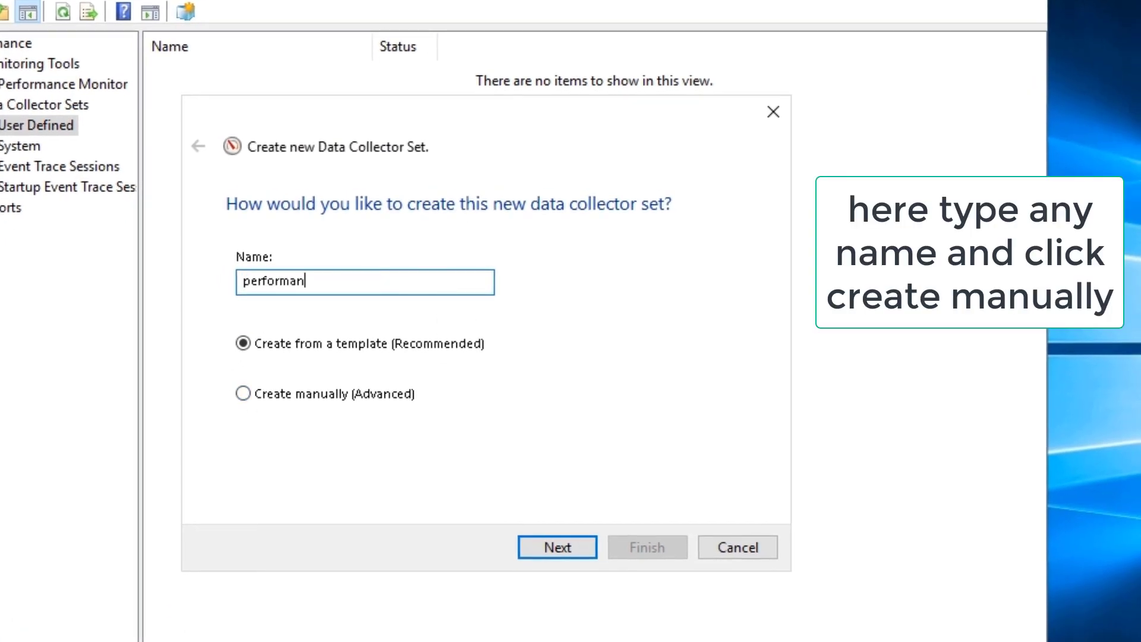
left_click(324, 394)
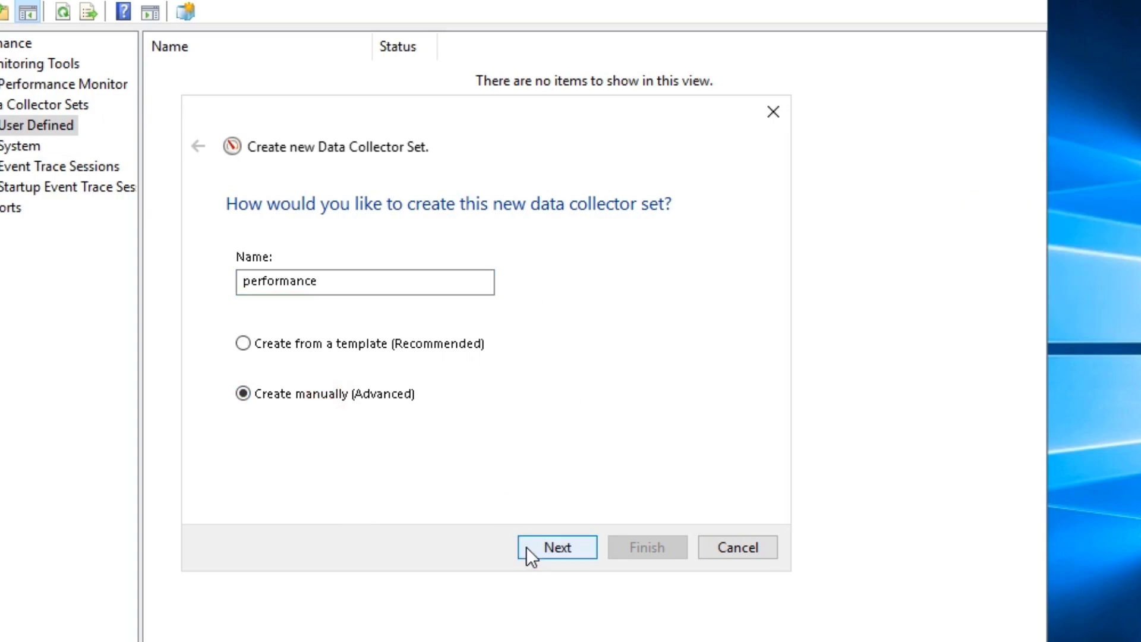
left_click(554, 551)
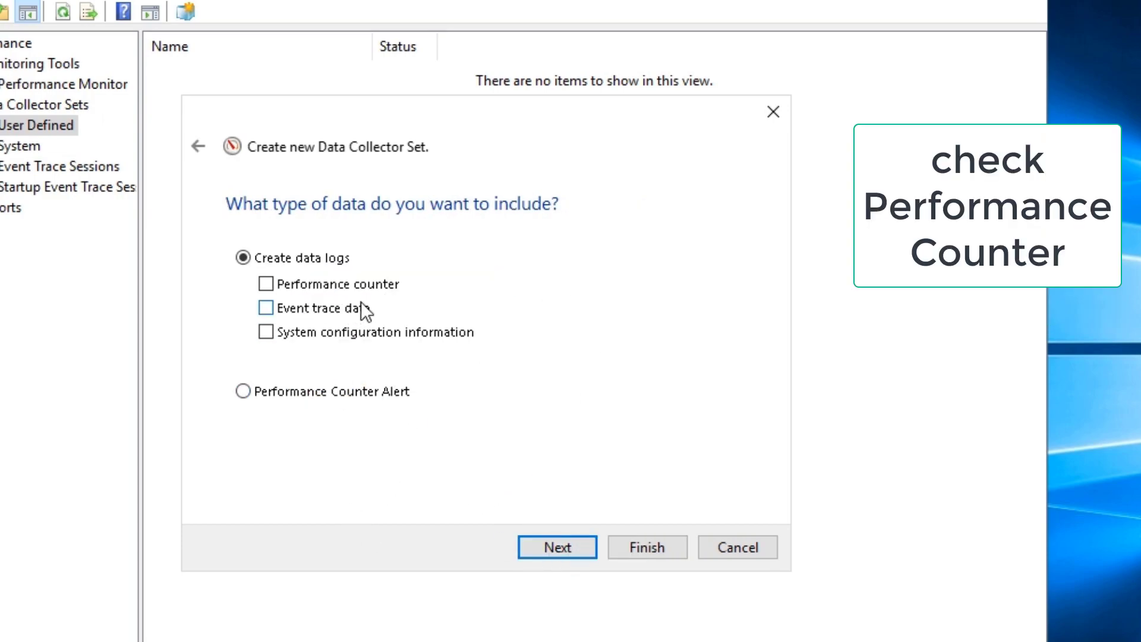
Include performance counter data logs in the set and add the Processor counters for instance 3
left_click(319, 285)
left_click(569, 542)
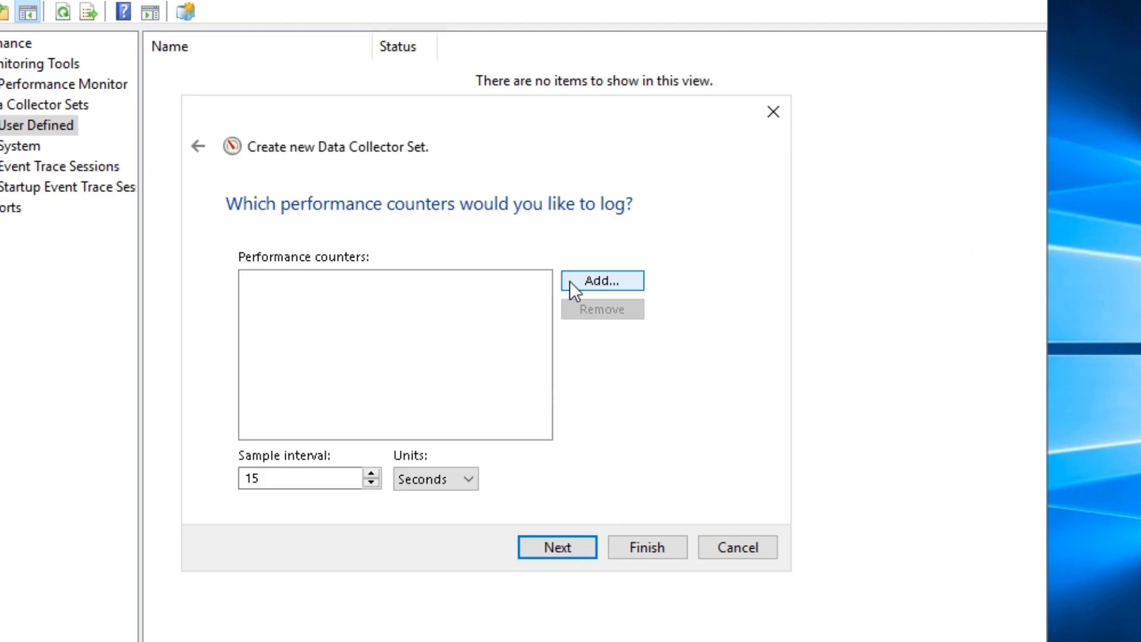
left_click(586, 280)
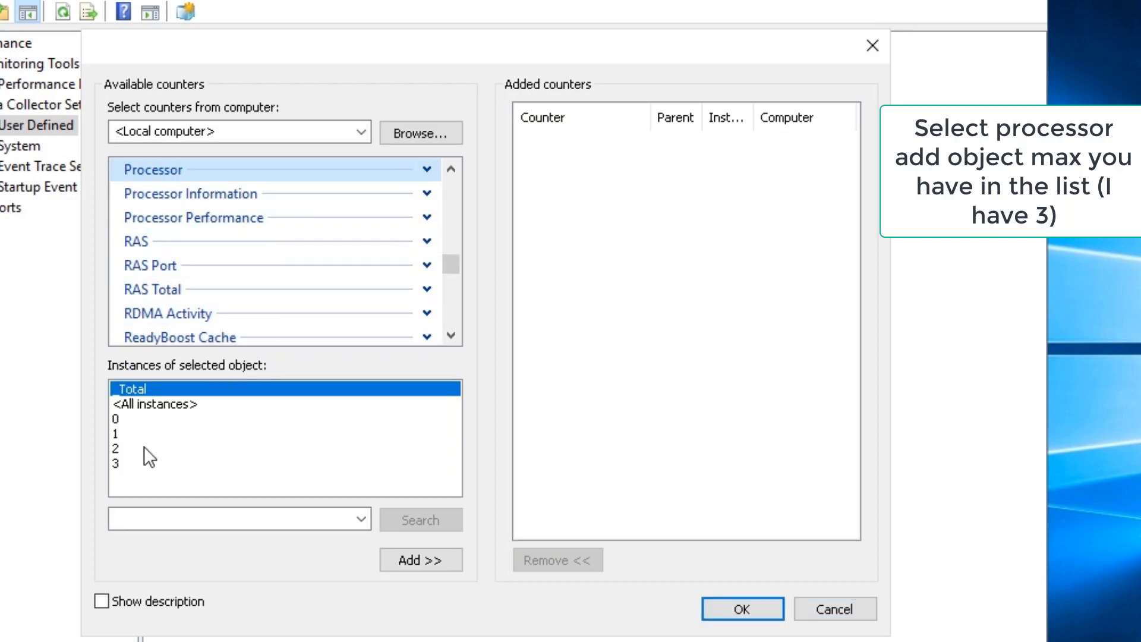
left_click(140, 462)
left_click(419, 561)
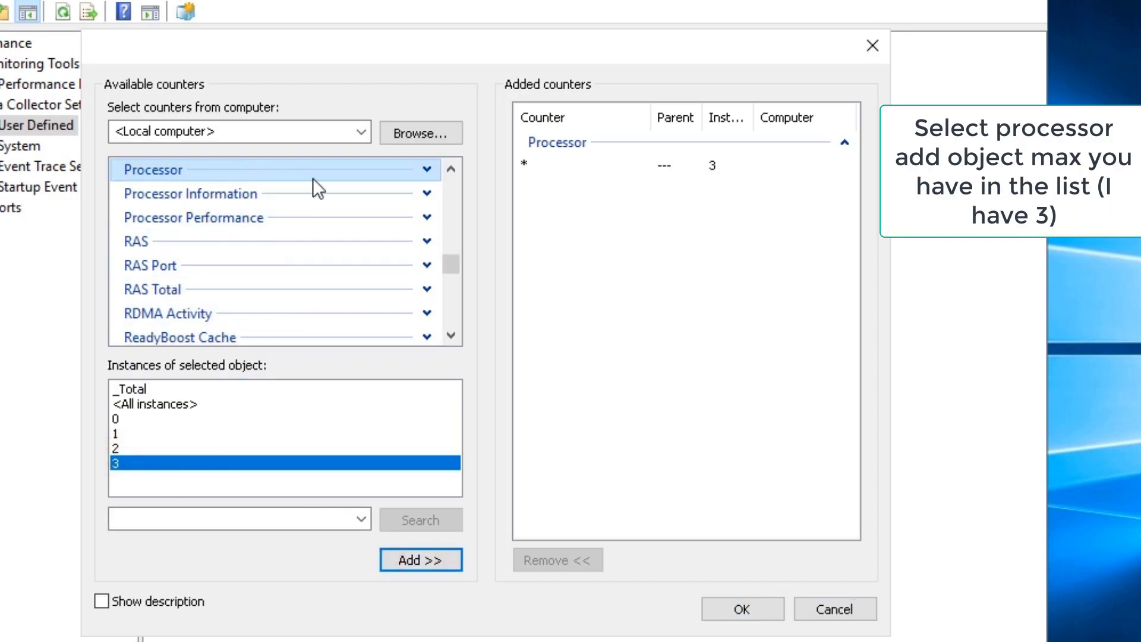
Add the Process object's Thread Count counter for the _Total instance and accept the counter selection
scroll(313, 178, "up", 1)
left_click(429, 205)
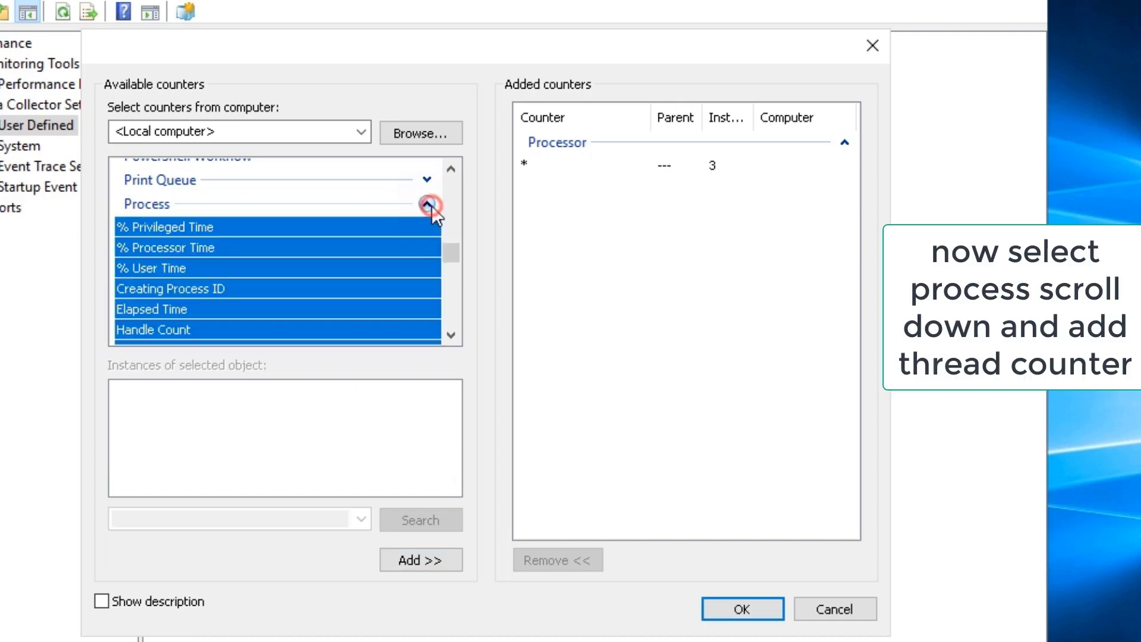
left_click(289, 265)
scroll(281, 280, "down", 2)
scroll(281, 280, "down", 3)
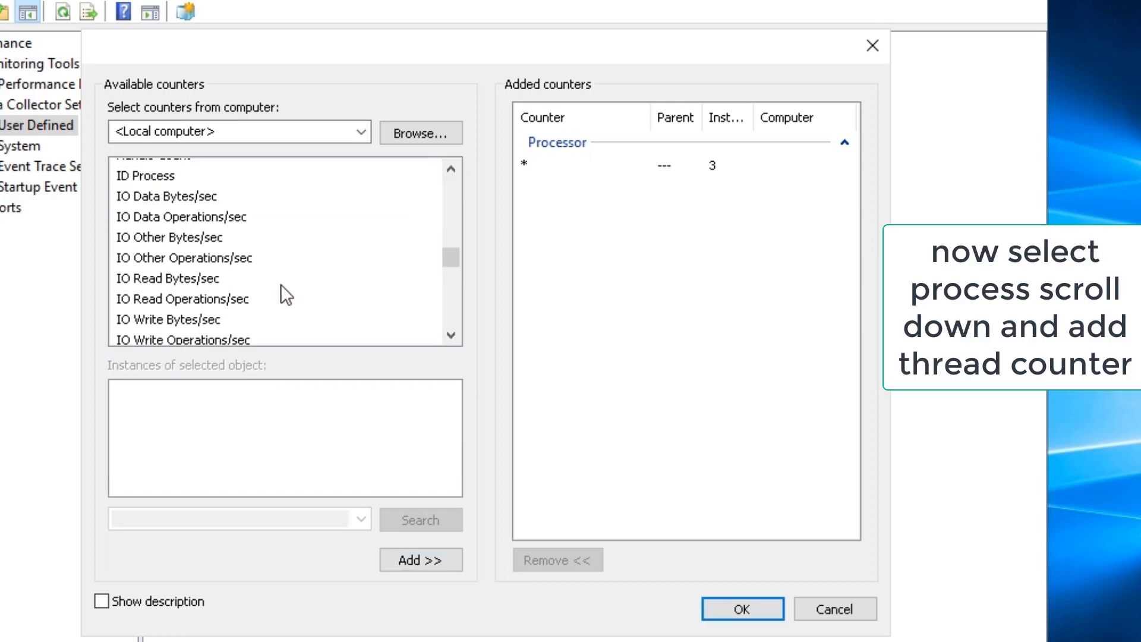
scroll(281, 287, "down", 1)
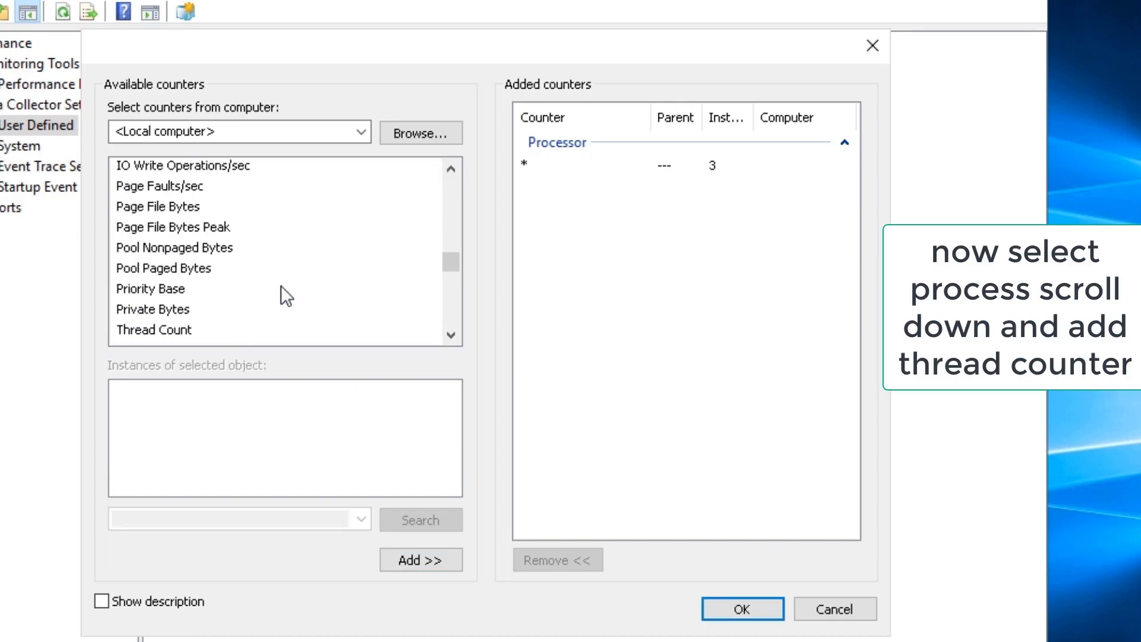
scroll(281, 287, "down", 3)
scroll(284, 292, "up", 1)
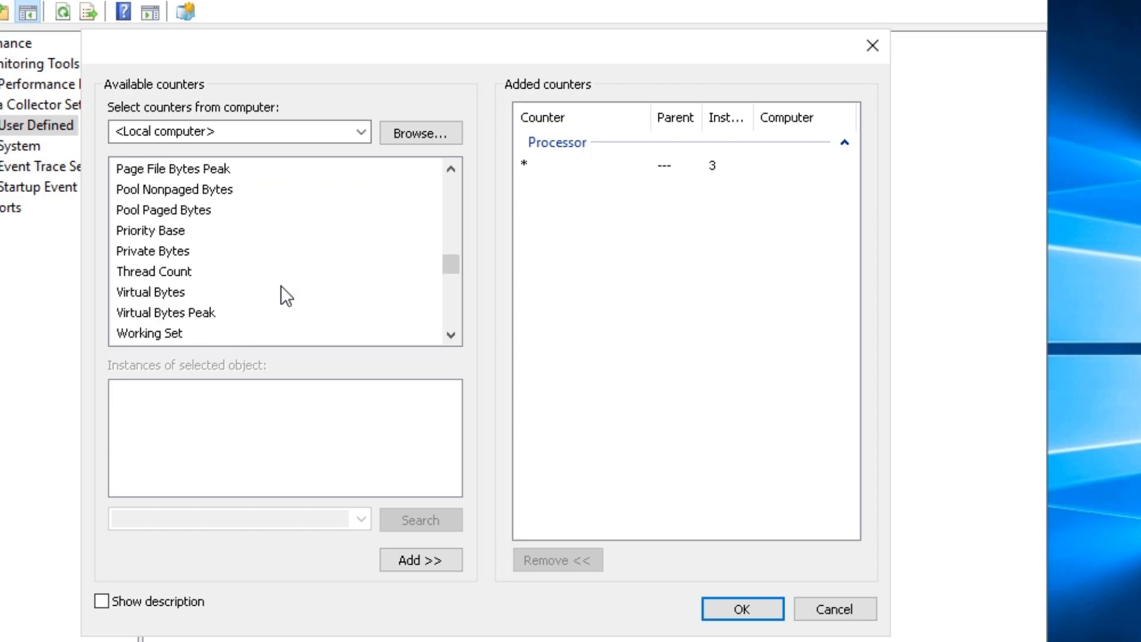
left_click(276, 273)
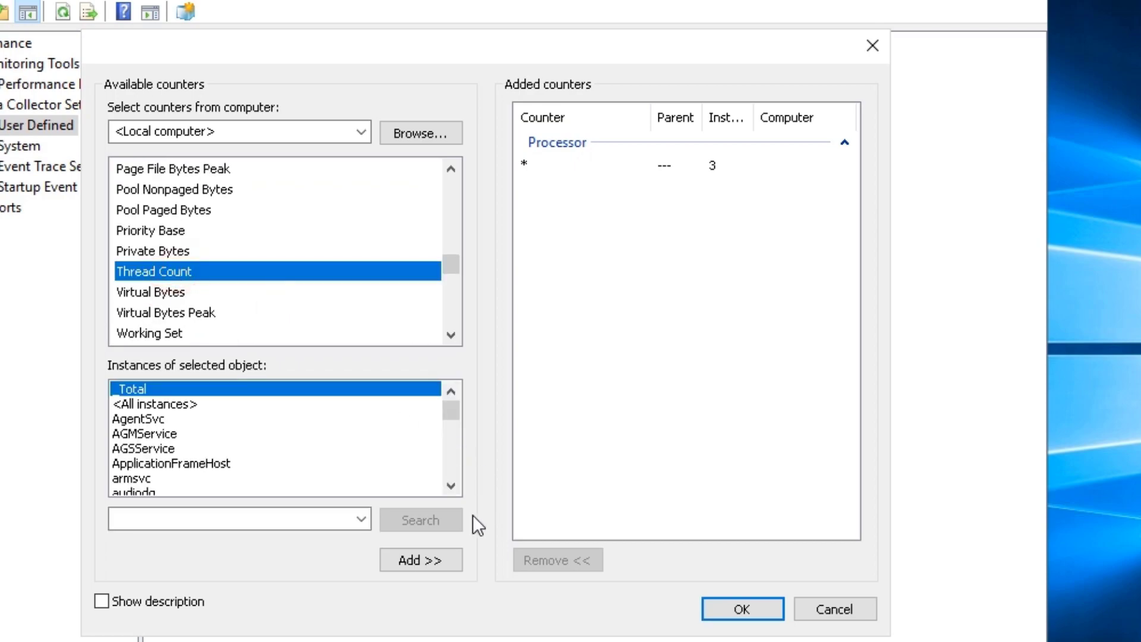
left_click(430, 558)
left_click(758, 604)
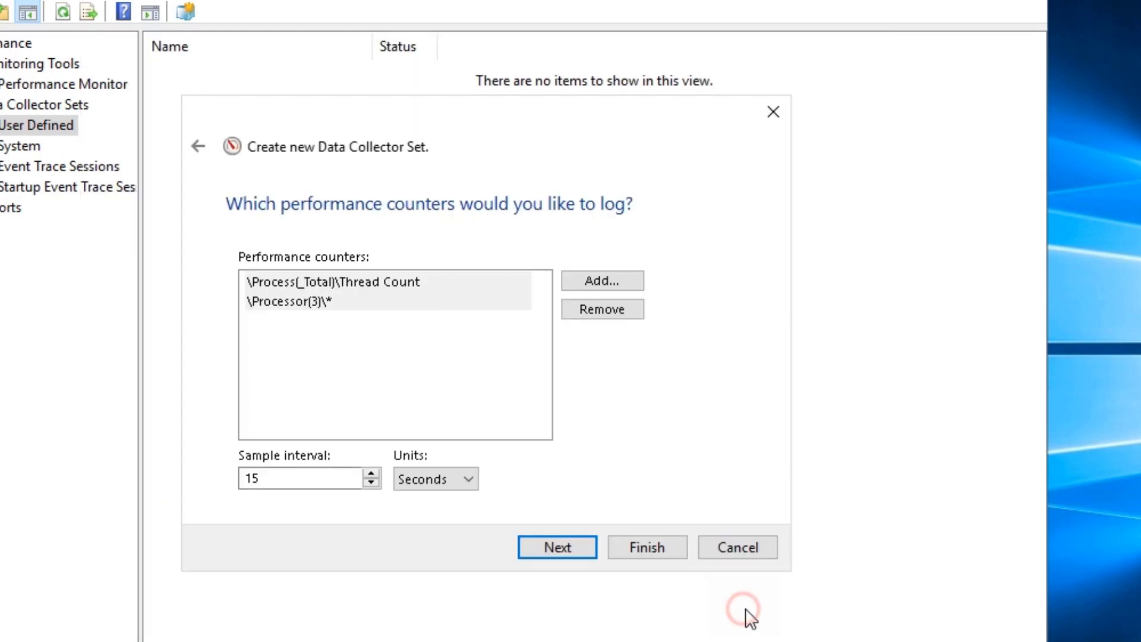
Keep the default sample interval and root directory, and finish creating the data collector set
left_click(573, 550)
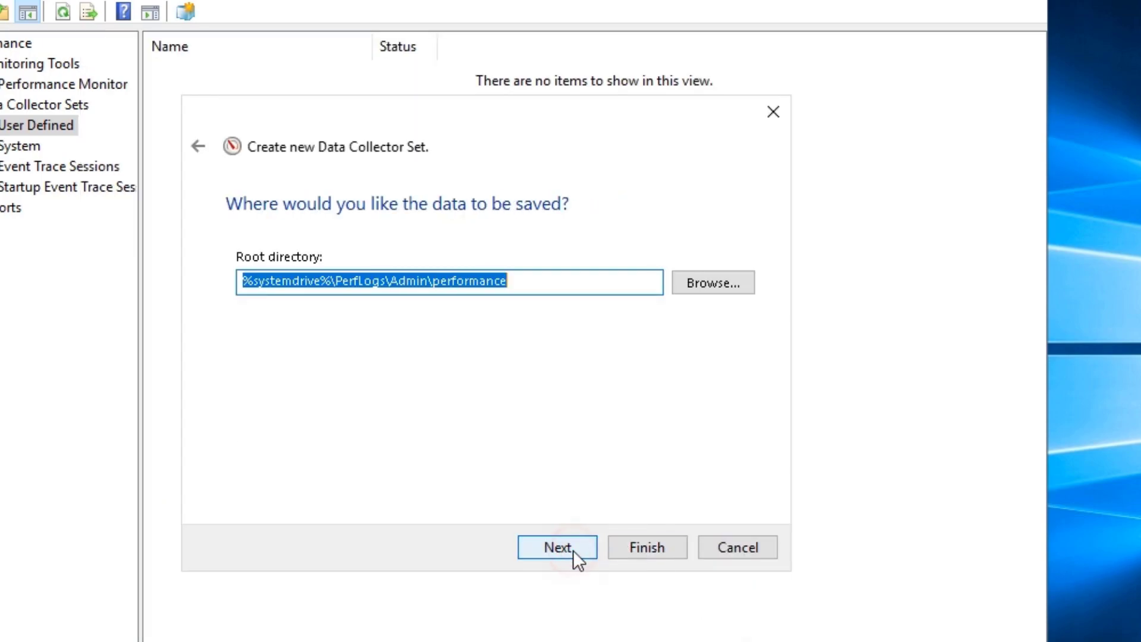
left_click(573, 550)
left_click(633, 538)
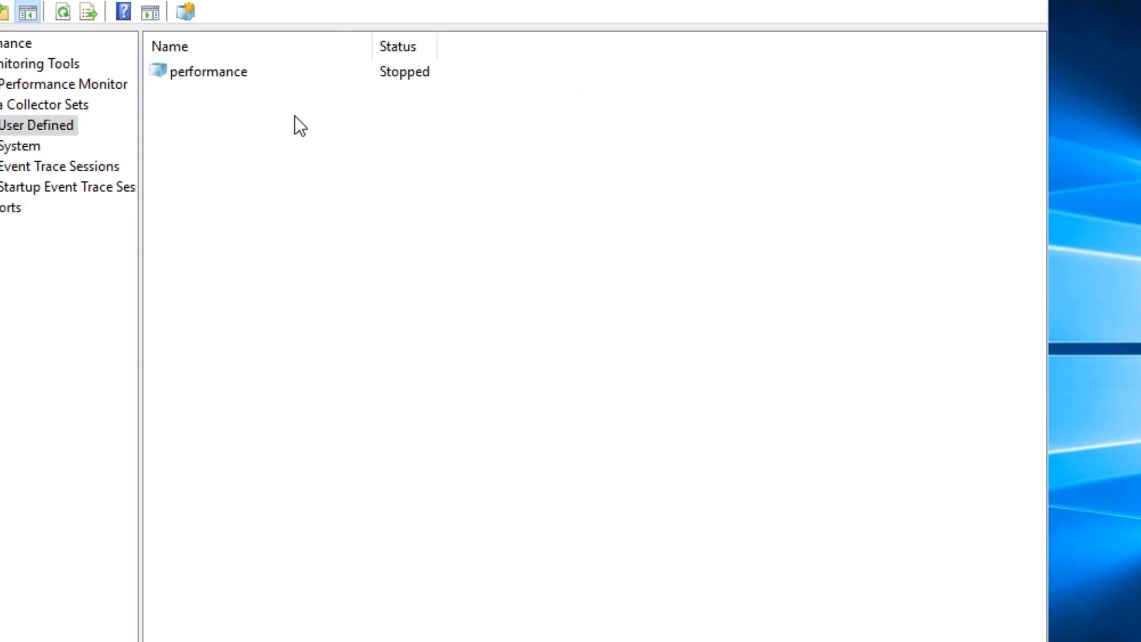
Start the "performance" data collector set and close Performance Monitor
left_click(227, 80)
right_click(237, 76)
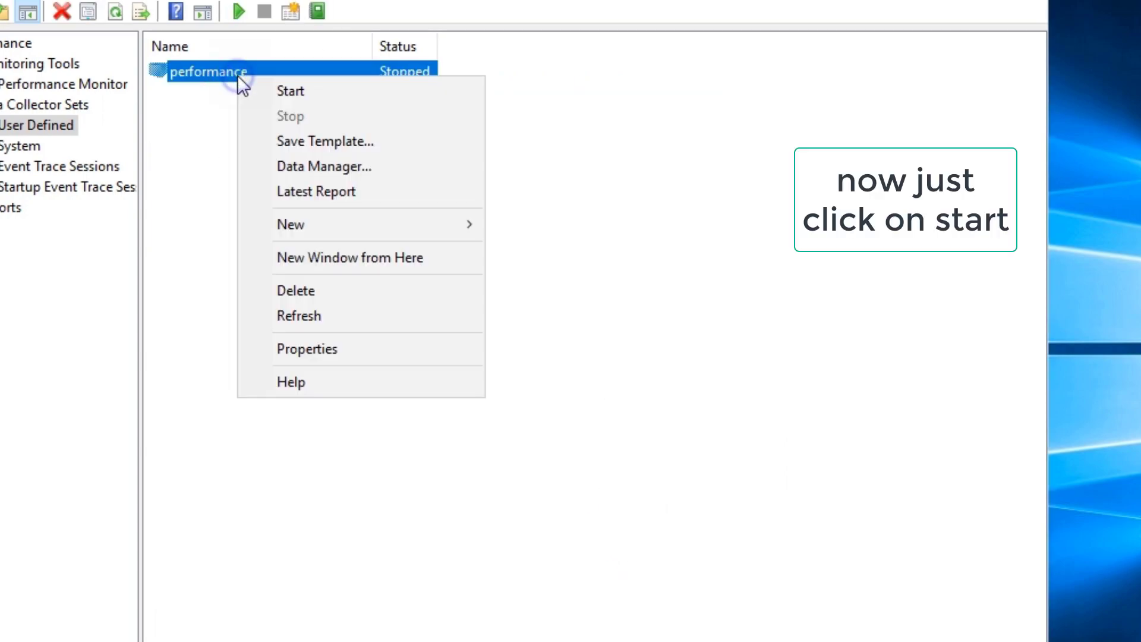
left_click(279, 94)
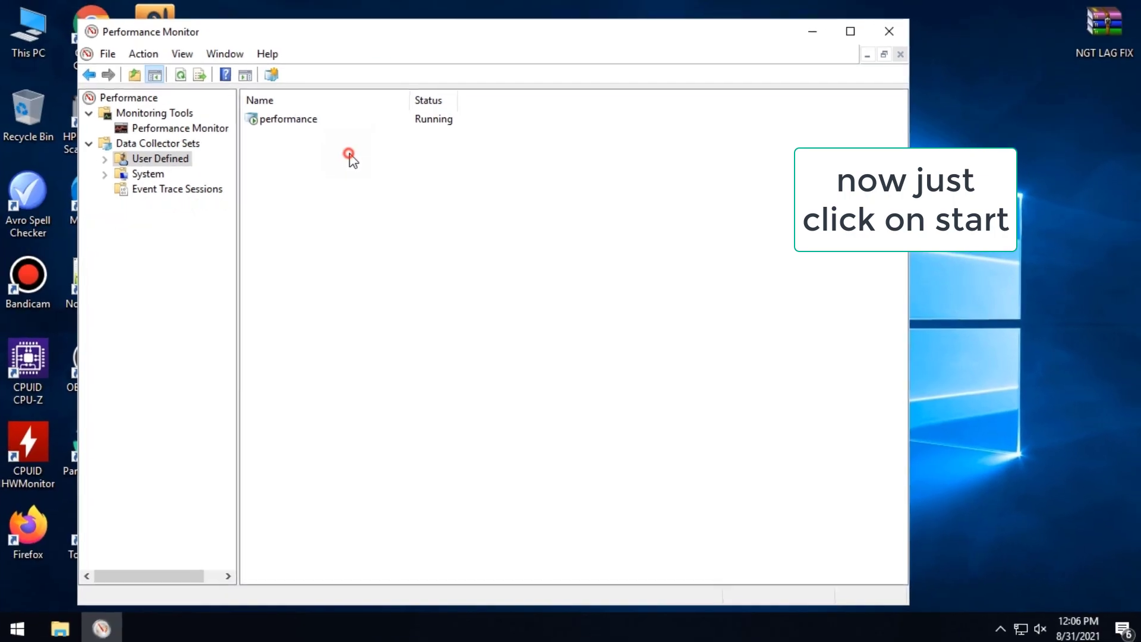
left_click(886, 33)
Move the NGT LAG FIX archive to the middle of the desktop and extract it to its own folder
left_click_drag(1123, 44, 538, 178)
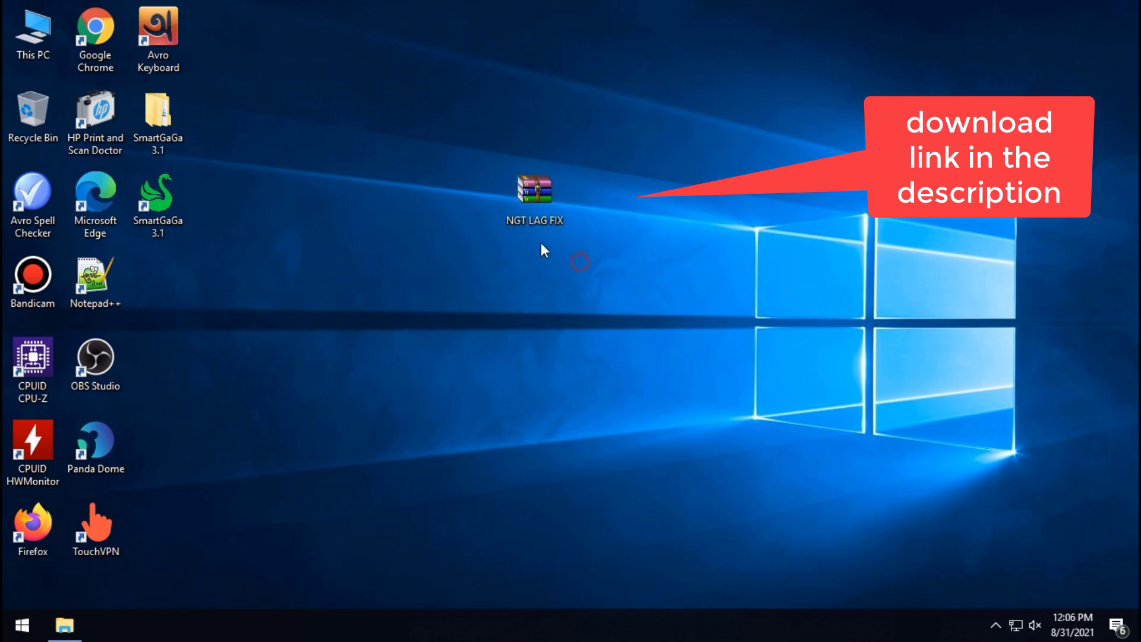
right_click(538, 201)
left_click(597, 287)
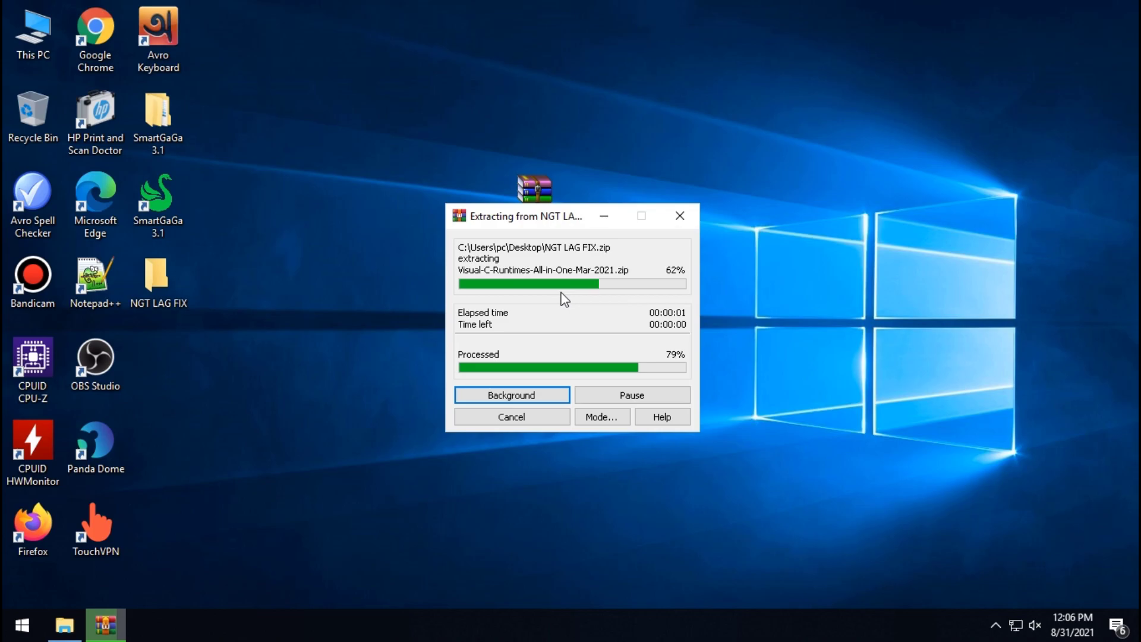
Open the inner extracted NGT LAG FIX folder in large icons view and enter its Boost Performance and Low Latency subfolder
double_click(157, 278)
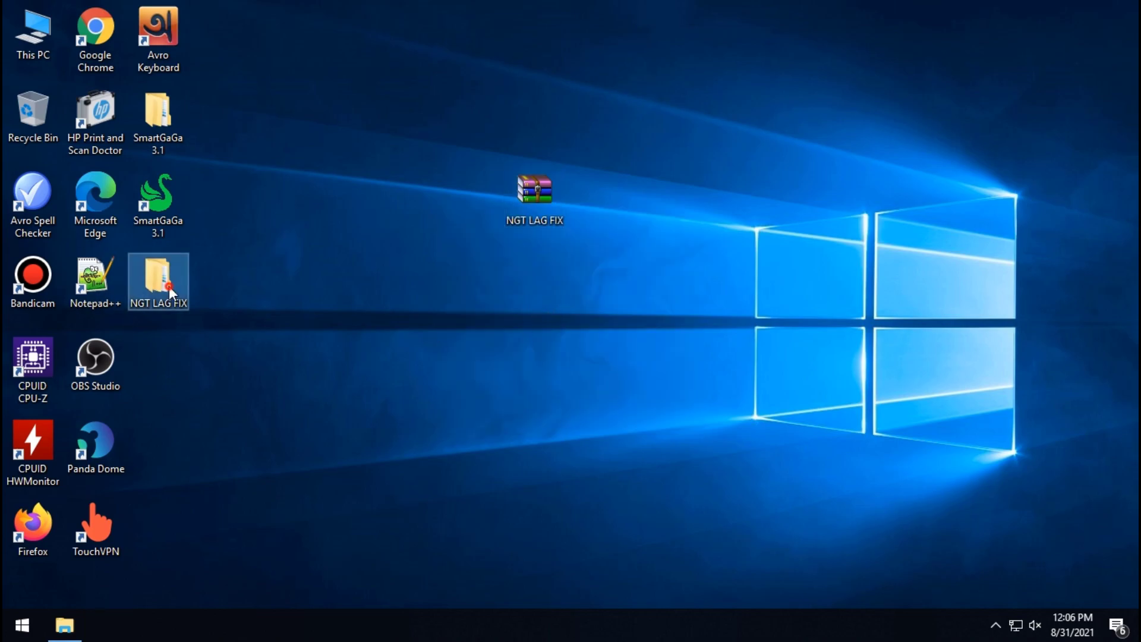
double_click(207, 105)
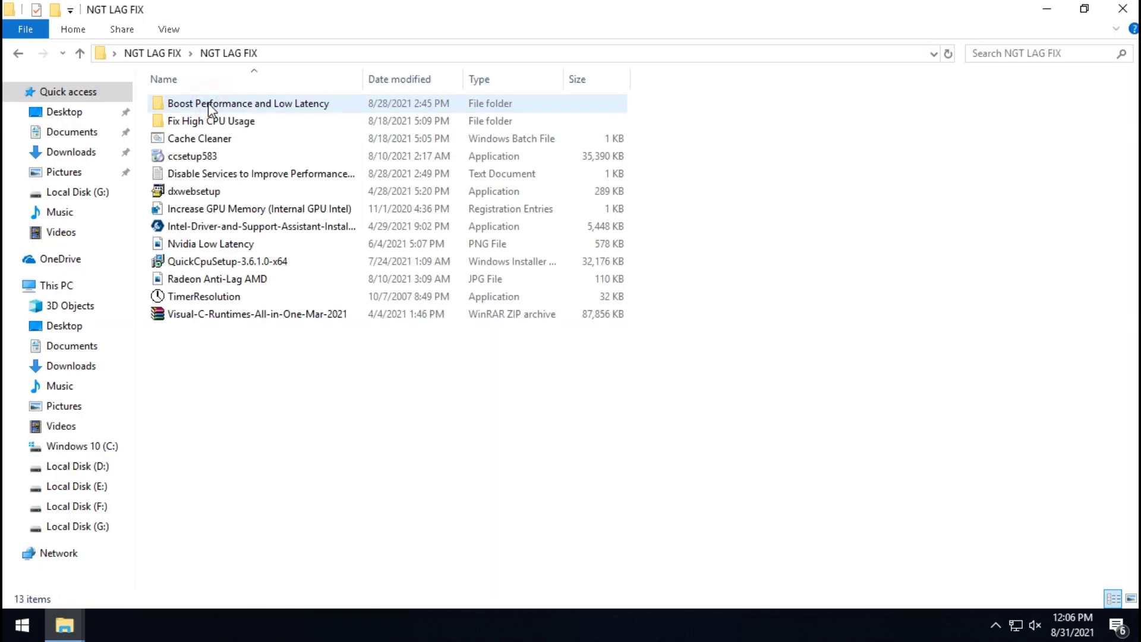
left_click(1128, 598)
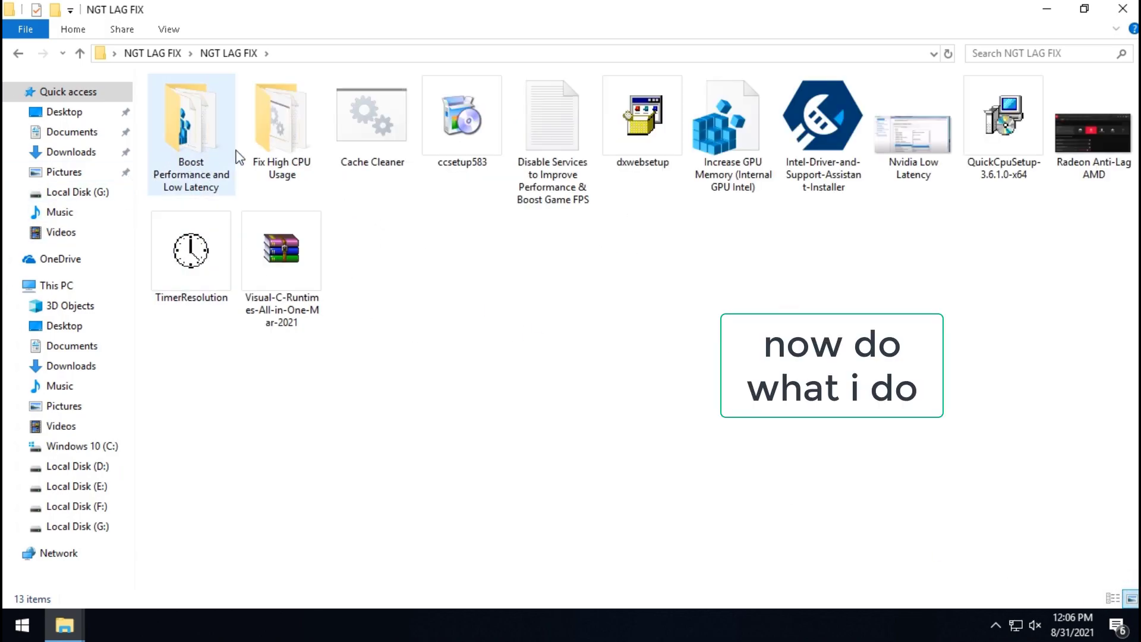
double_click(216, 151)
Read the warning in the Don't Edit Anything text file and close the file
left_click_drag(739, 342, 183, 88)
double_click(218, 173)
left_click_drag(613, 161, 40, 67)
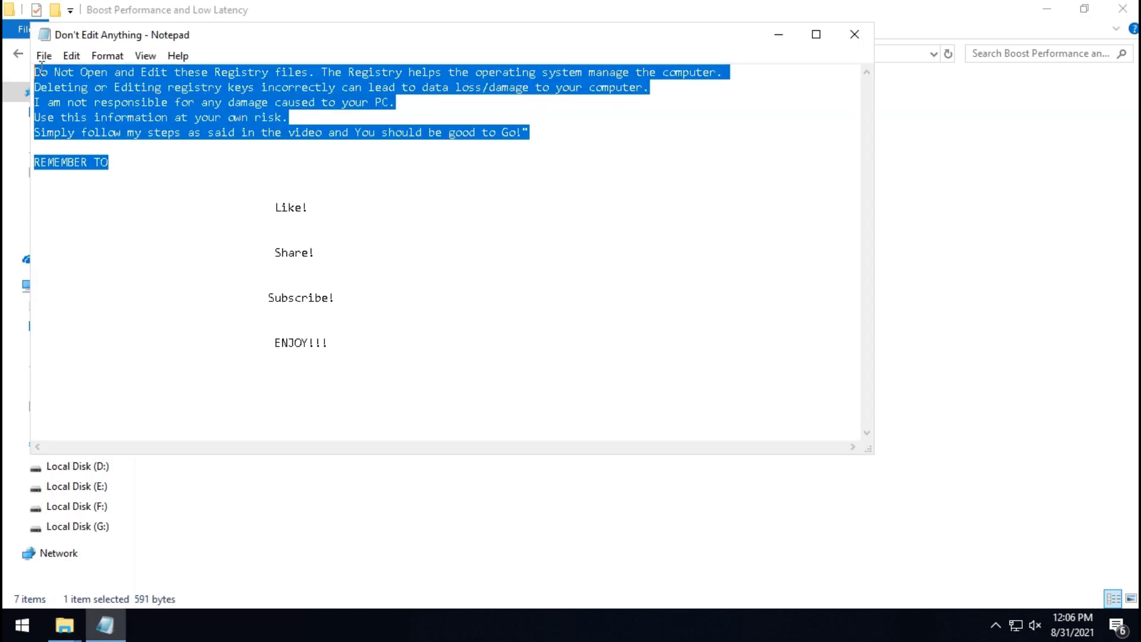
left_click(854, 32)
Merge the Boost FPS and Boost PC Responsiveness files into the registry
right_click(187, 102)
left_click(211, 113)
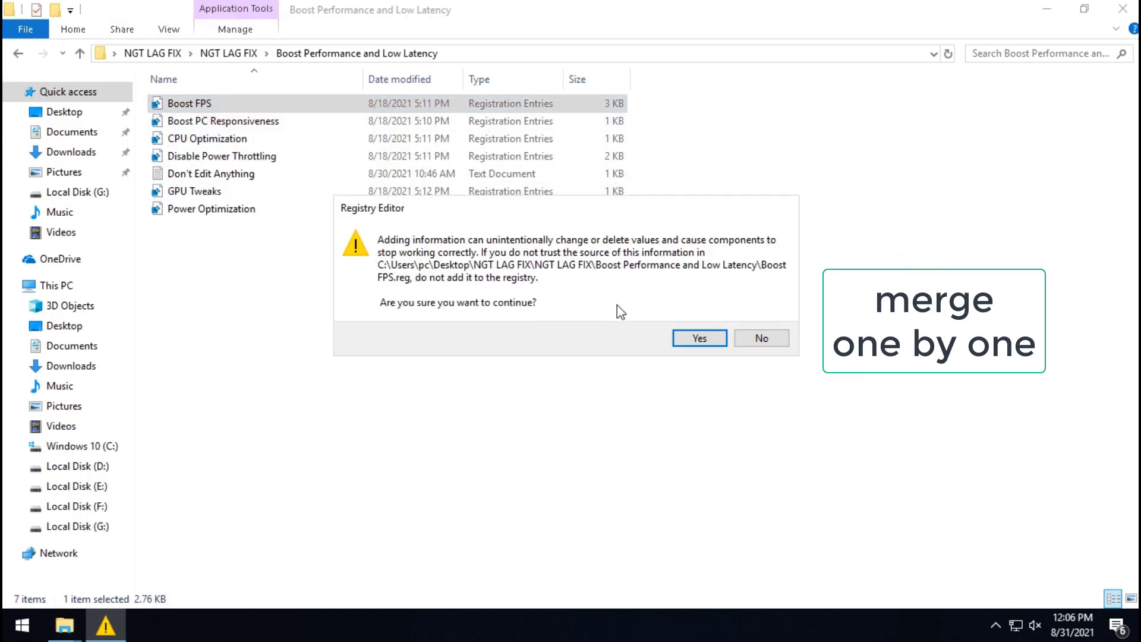
key("Return")
key("Return")
right_click(285, 120)
left_click(309, 130)
key("Return")
key("Return")
Merge the CPU Optimization and Disable Power Throttling files into the registry
right_click(235, 139)
left_click(262, 149)
key("Return")
left_click(760, 319)
right_click(217, 156)
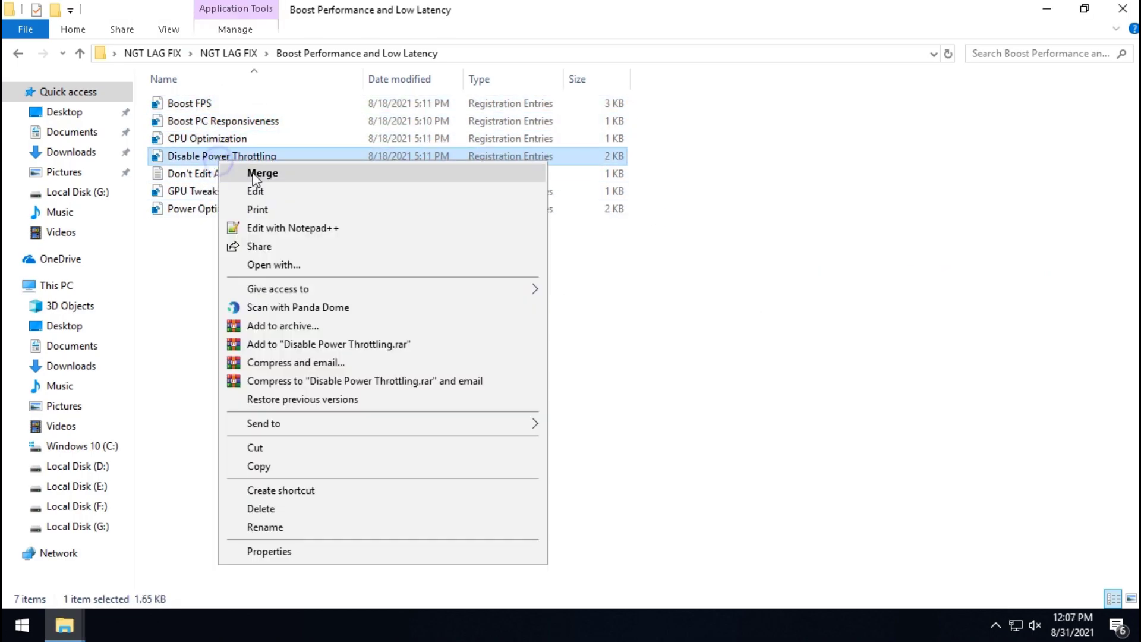
left_click(261, 173)
left_click(691, 337)
left_click(761, 312)
Merge the GPU Tweaks and Power Optimization files into the registry, and return to the NGT LAG FIX folder
right_click(196, 191)
left_click(232, 204)
left_click(689, 337)
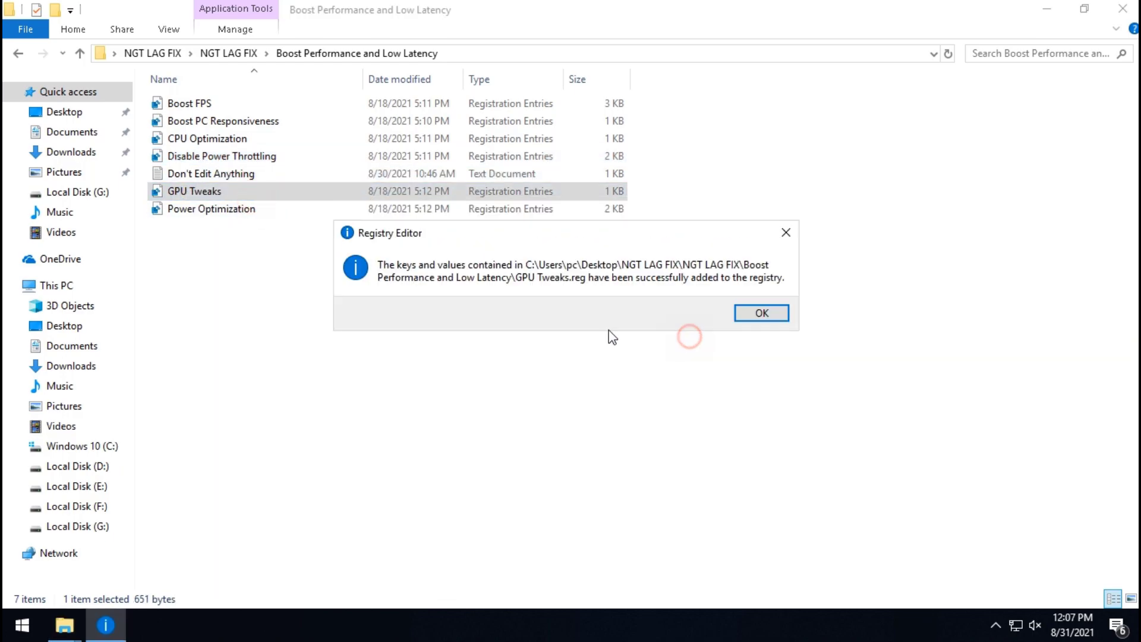
key("Return")
right_click(244, 209)
left_click(272, 220)
left_click(692, 337)
left_click(761, 318)
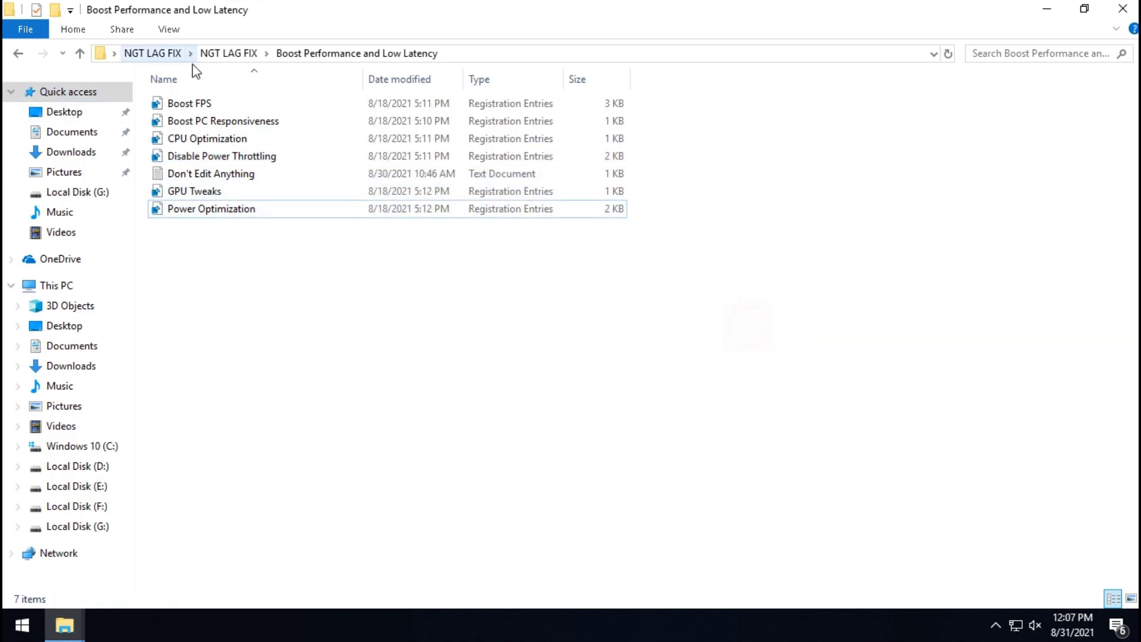
left_click(17, 53)
left_click(344, 271)
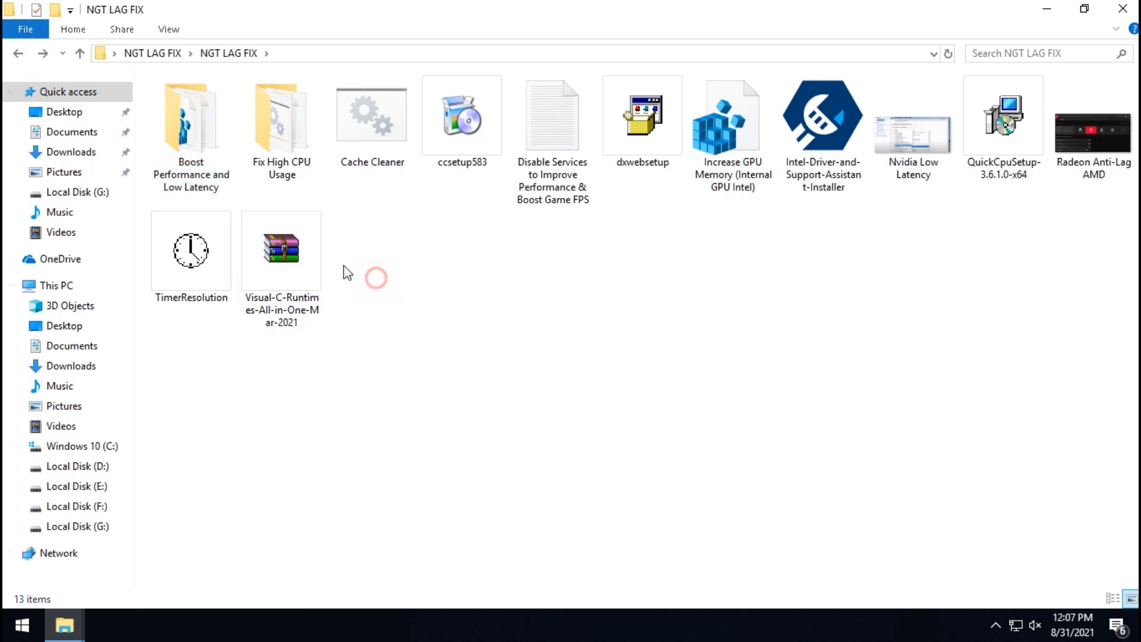
Open the Fix High CPU Usage folder, read the Read ME text file about Superfetch and Sysmain, and close it
double_click(286, 165)
left_click_drag(154, 85, 155, 87)
left_click(224, 201)
double_click(184, 156)
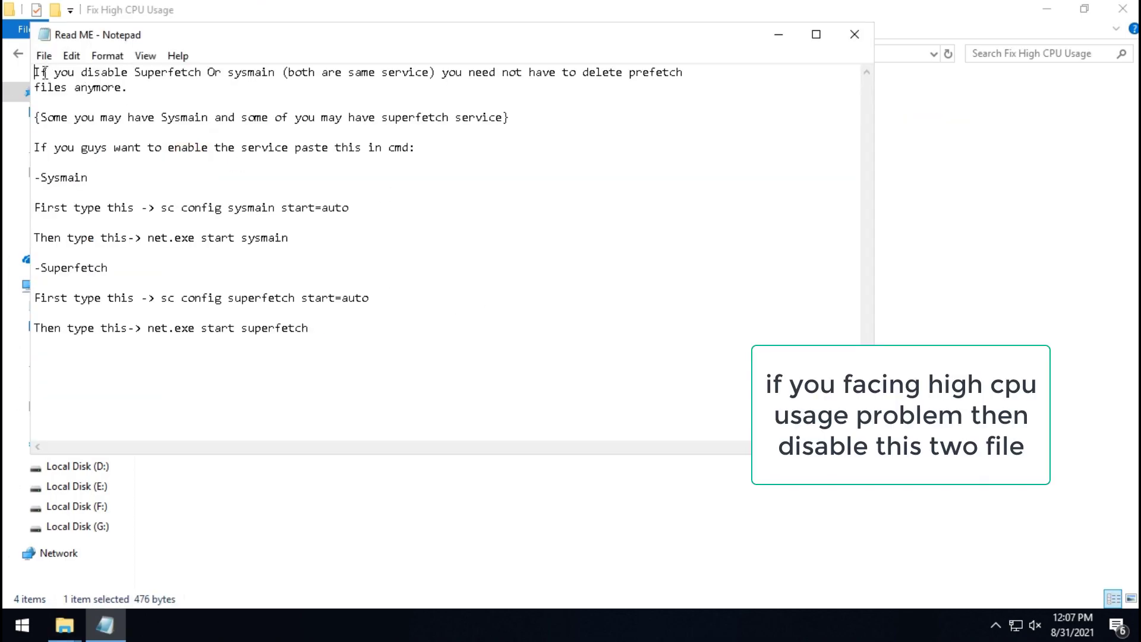
left_click_drag(66, 95, 540, 357)
left_click(531, 356)
left_click(854, 34)
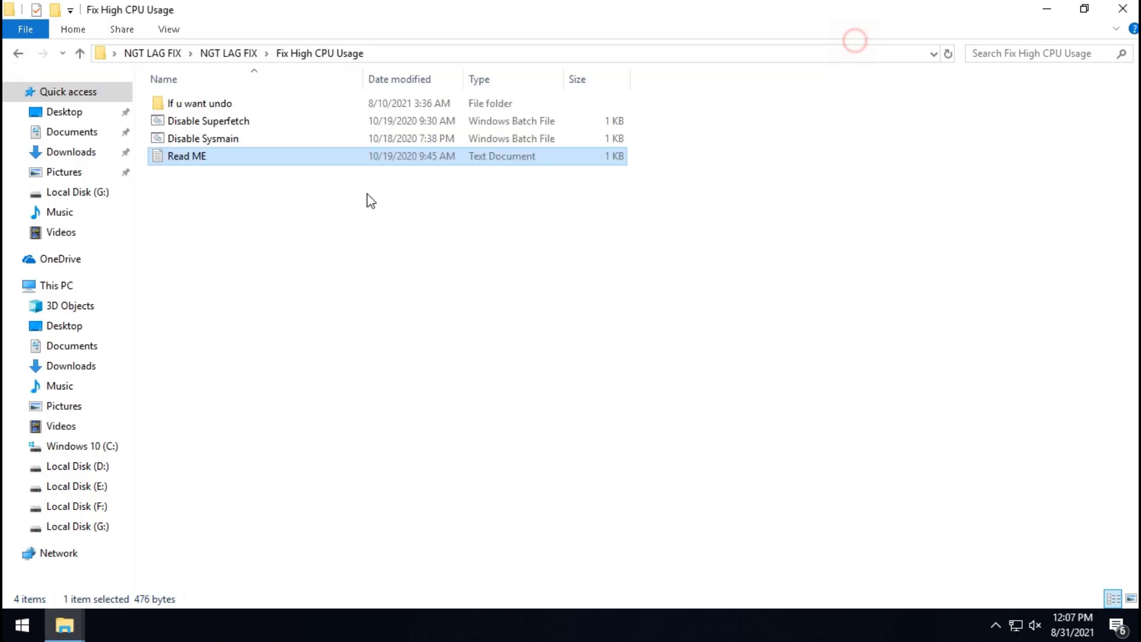
View the available file actions for the Disable Superfetch and Disable Sysmain batch files without running either one
left_click(208, 126)
right_click(207, 127)
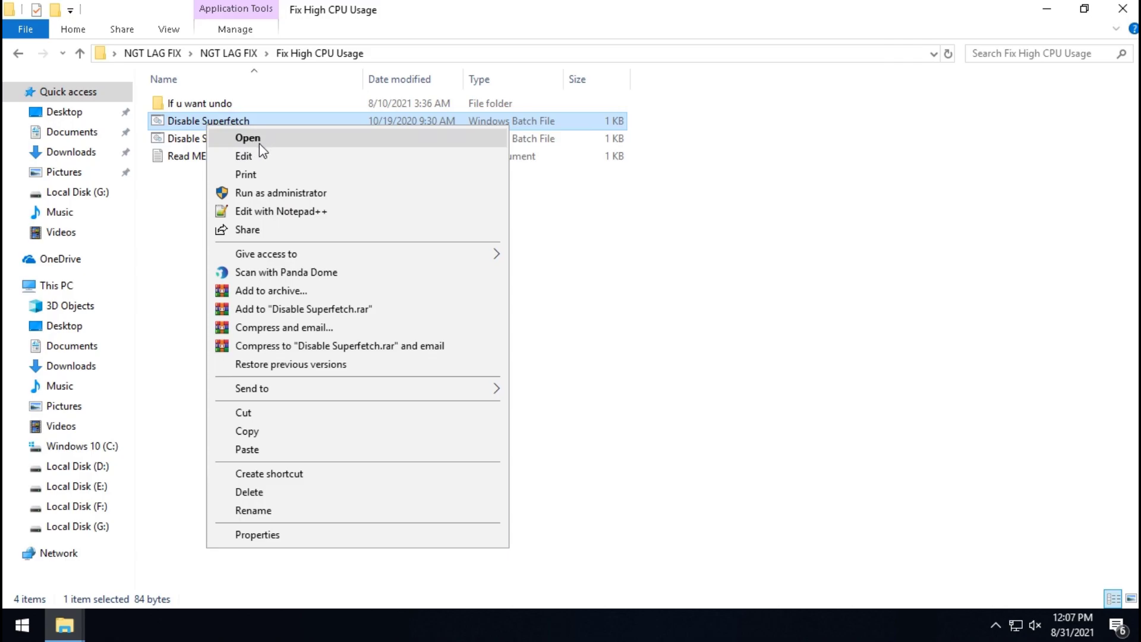
left_click(145, 223)
right_click(188, 139)
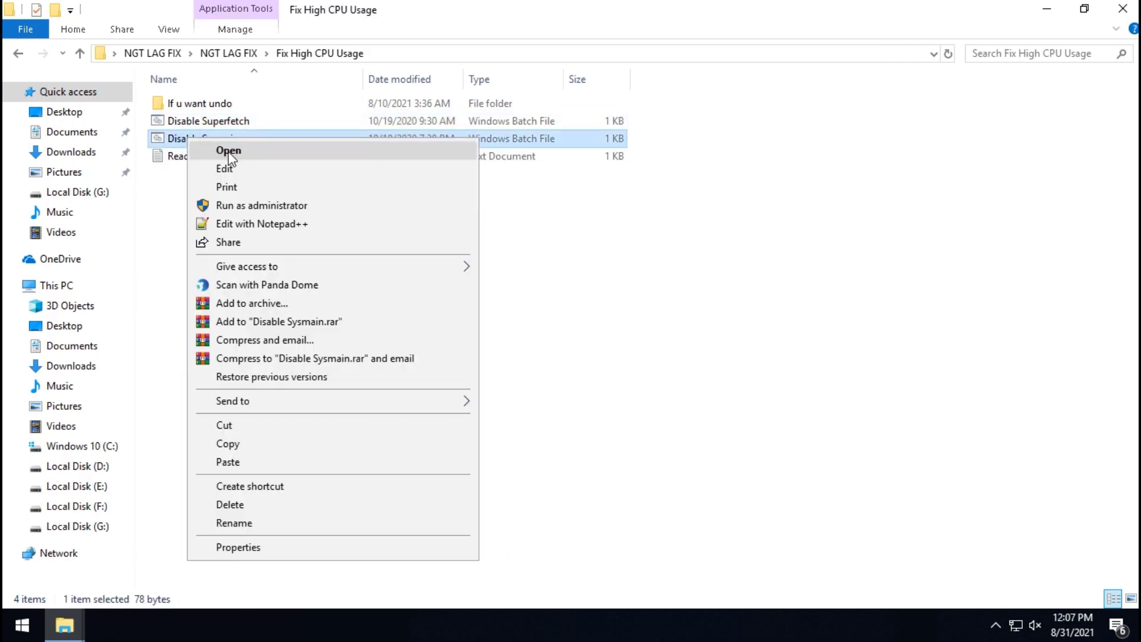
left_click(158, 182)
Inspect the Enable Superfetch and Enable Sysmain batch files in the If u want undo folder, and return to the NGT LAG FIX folder
double_click(186, 103)
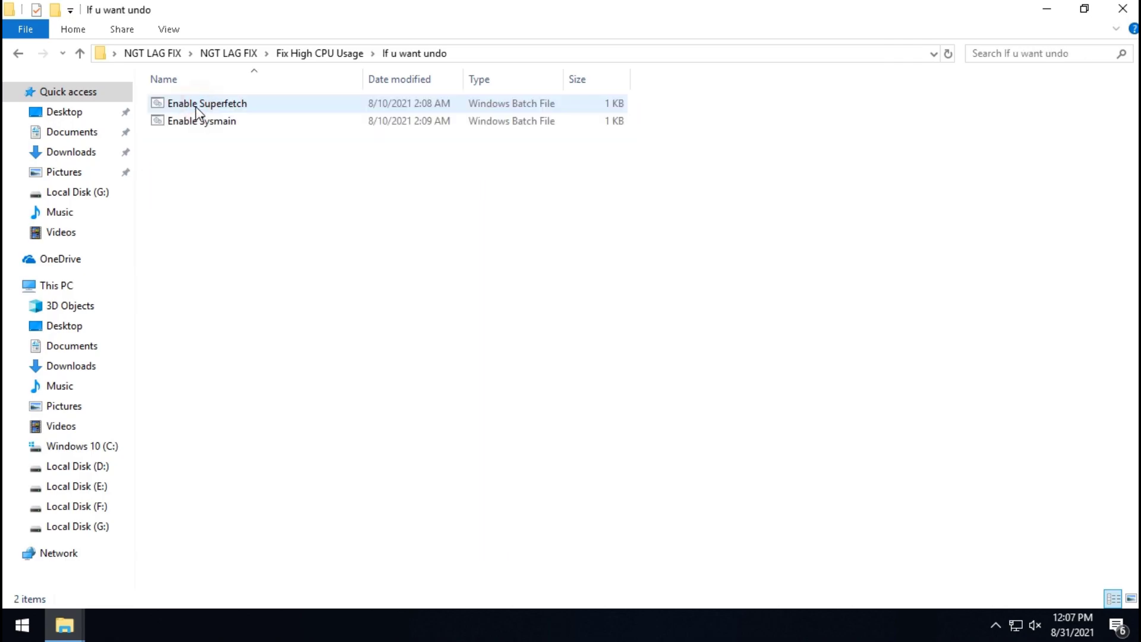
right_click(196, 105)
left_click(146, 150)
right_click(185, 123)
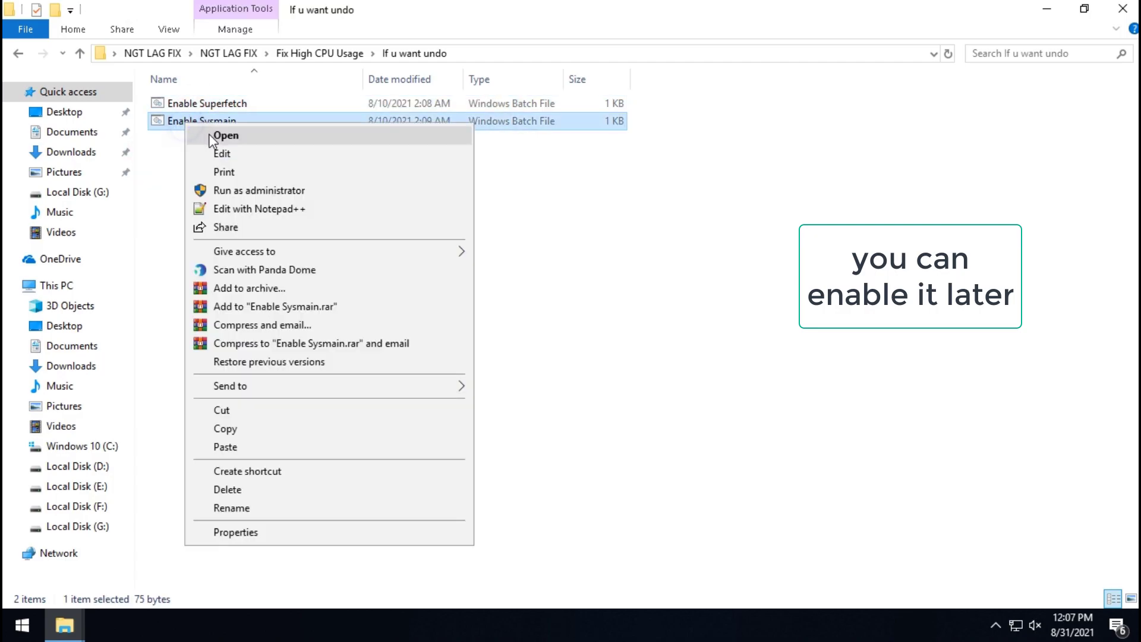
left_click(366, 144)
left_click(265, 109, "ctrl")
left_click(351, 261)
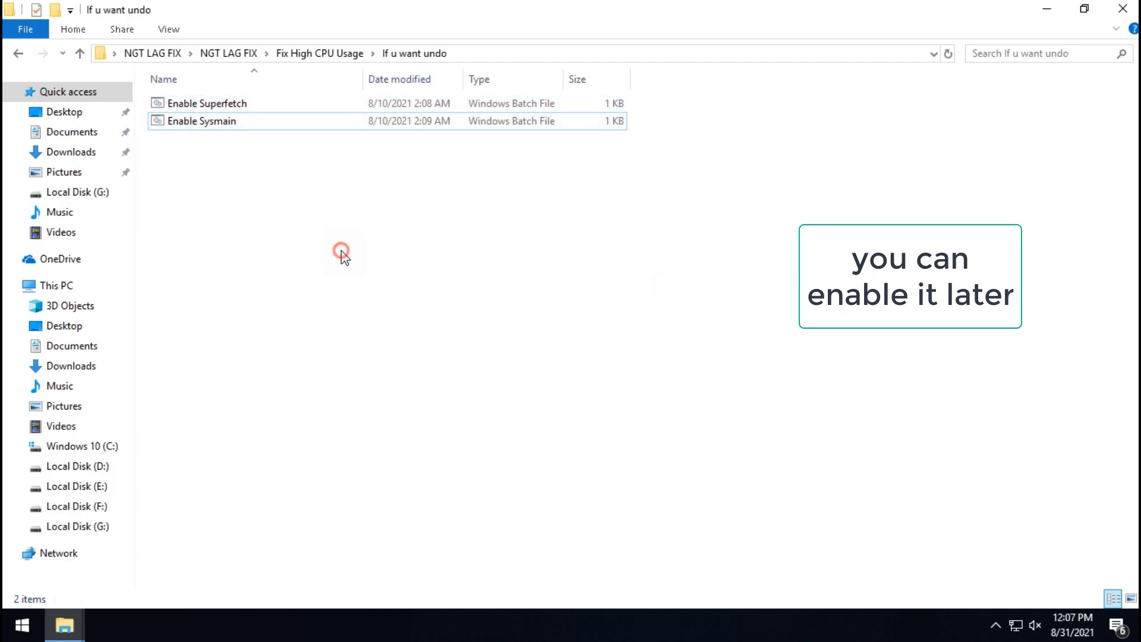
key("BackSpace")
key("BackSpace")
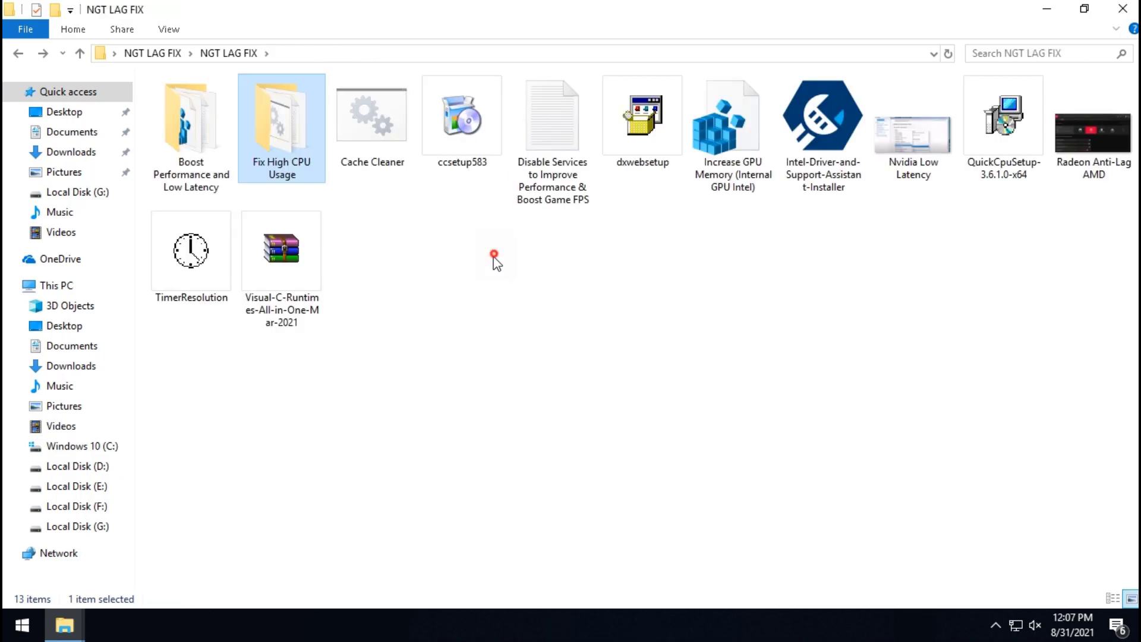
Run the Cache Cleaner script from the NGT LAG FIX folder and continue past its opening prompt
double_click(370, 145)
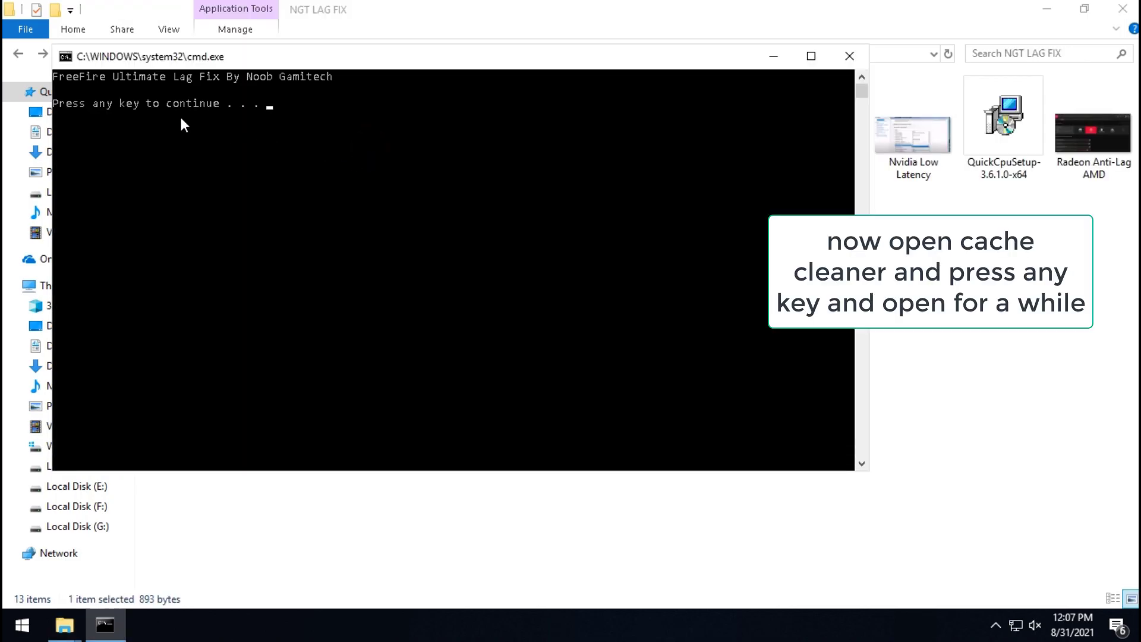
key("Return")
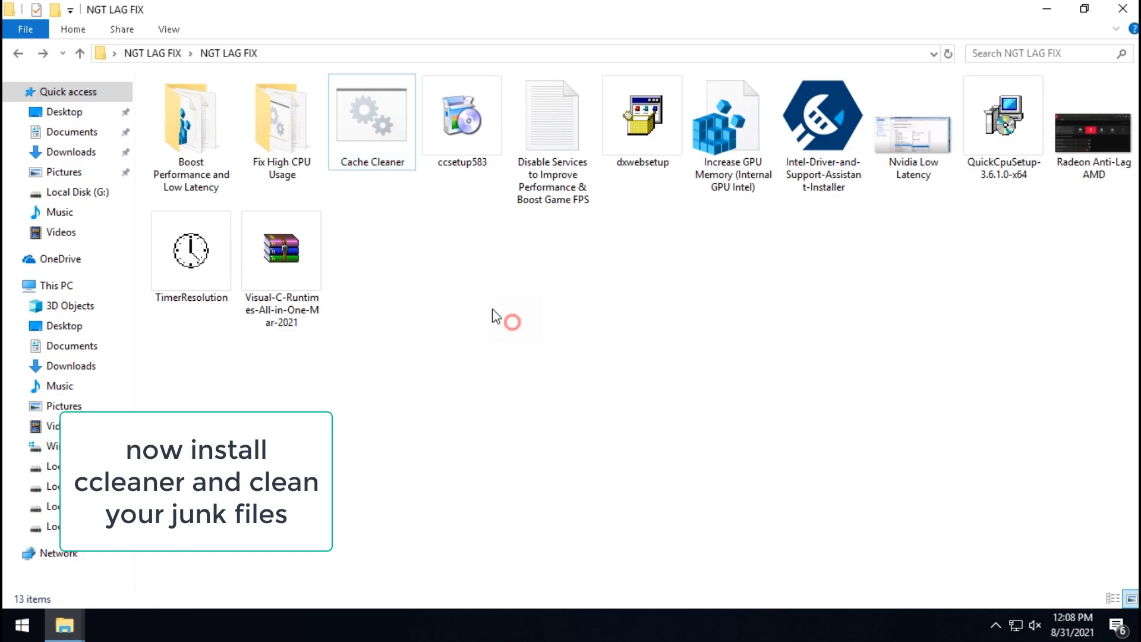
Install CCleaner v5.83 from ccsetup583, declining the Avast SecureLine VPN offer, and launch it without viewing the release notes
left_click(465, 132)
double_click(465, 132)
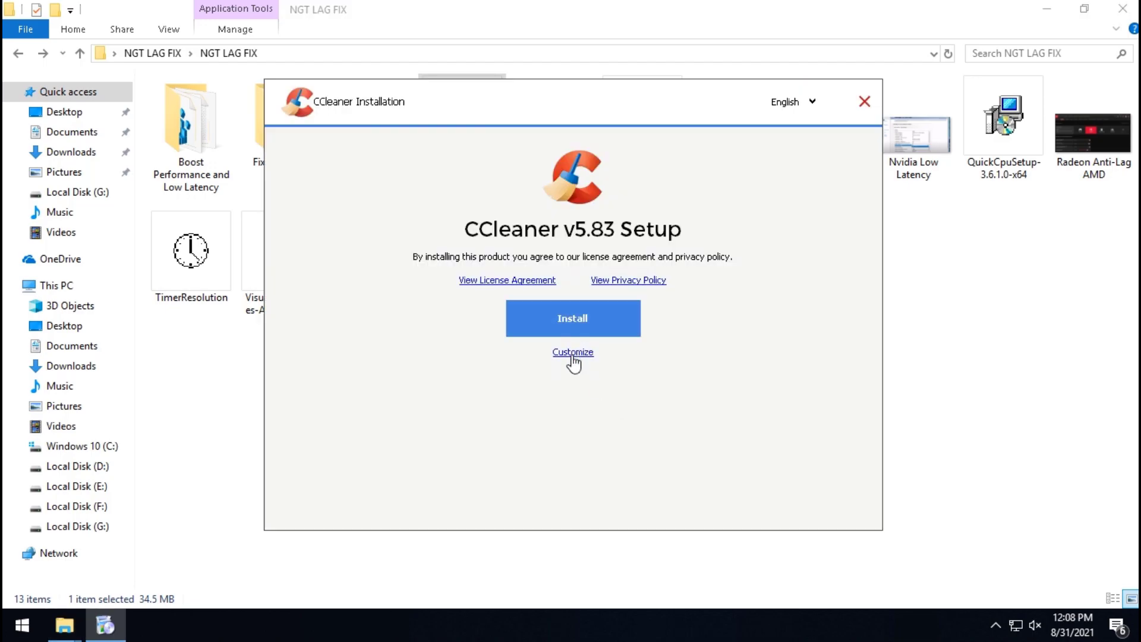
left_click(572, 354)
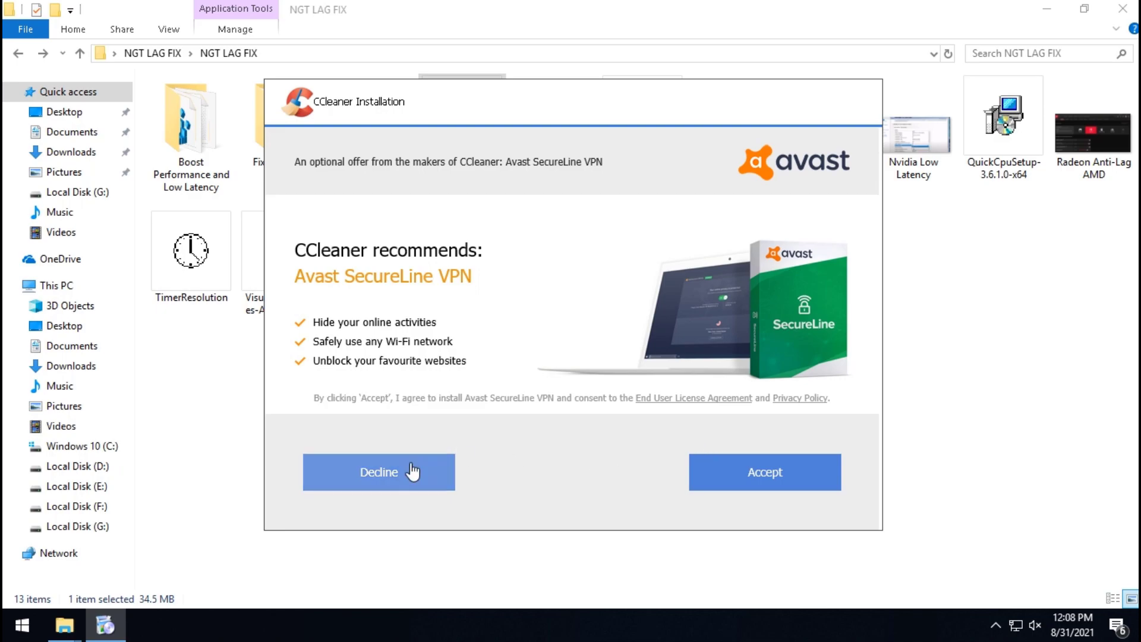
left_click(410, 467)
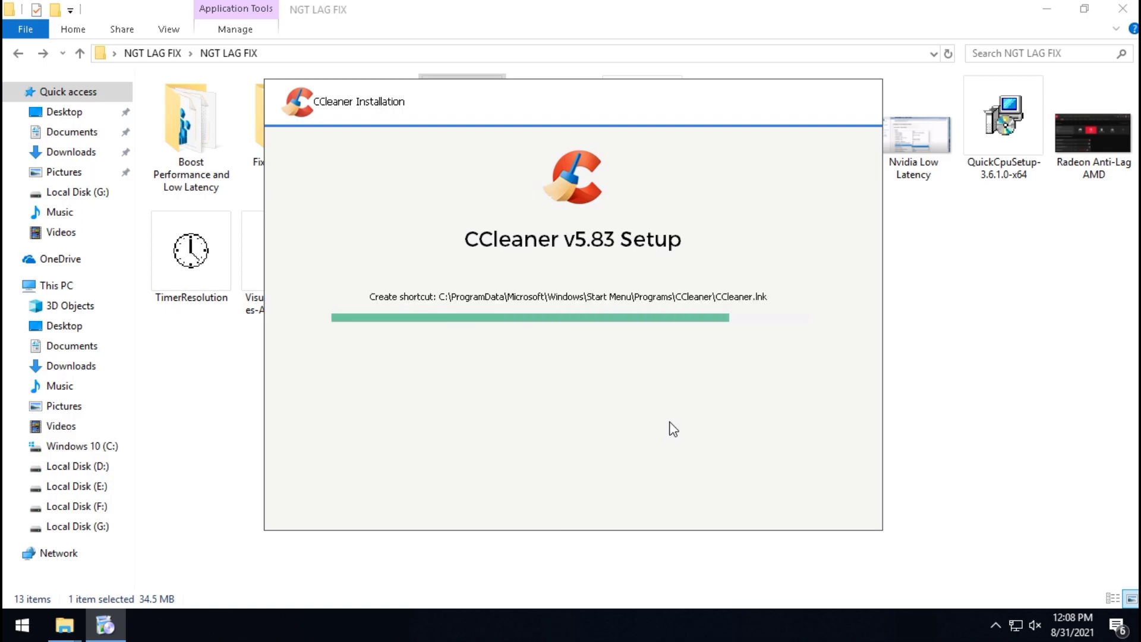
left_click(540, 355)
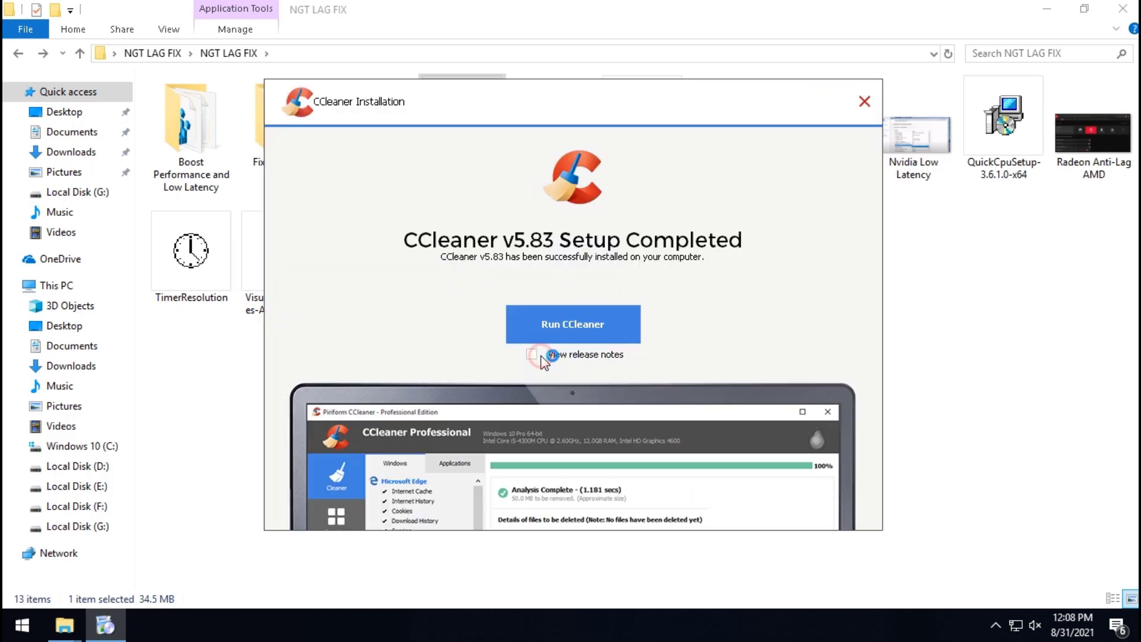
left_click(574, 333)
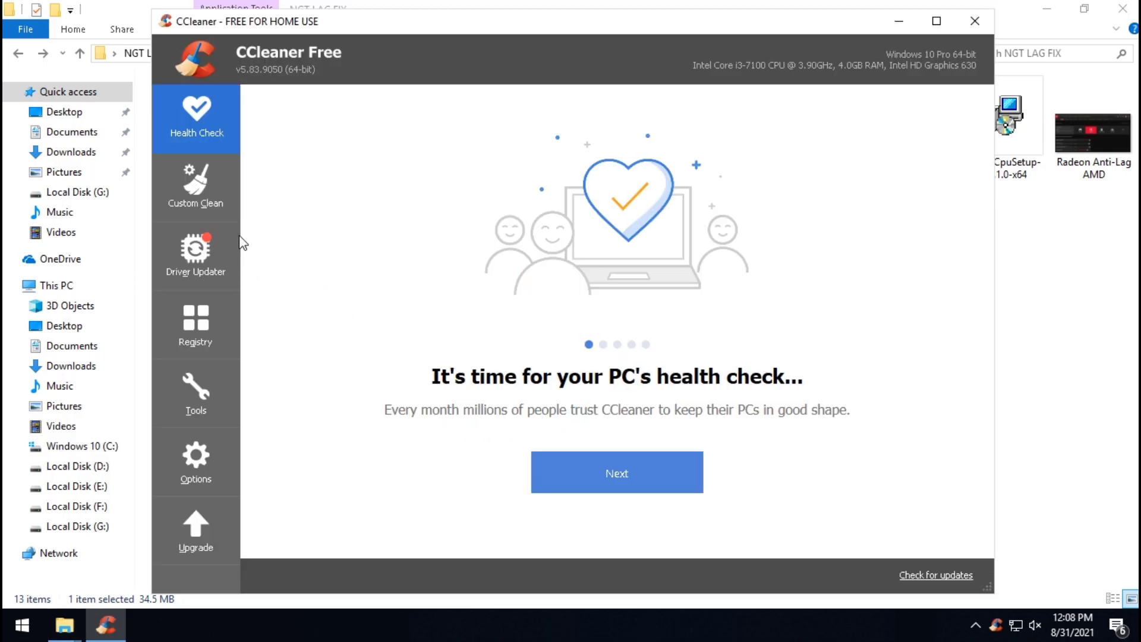
Analyze the PC with Custom Clean, delete the selected junk files, and close CCleaner
left_click(205, 183)
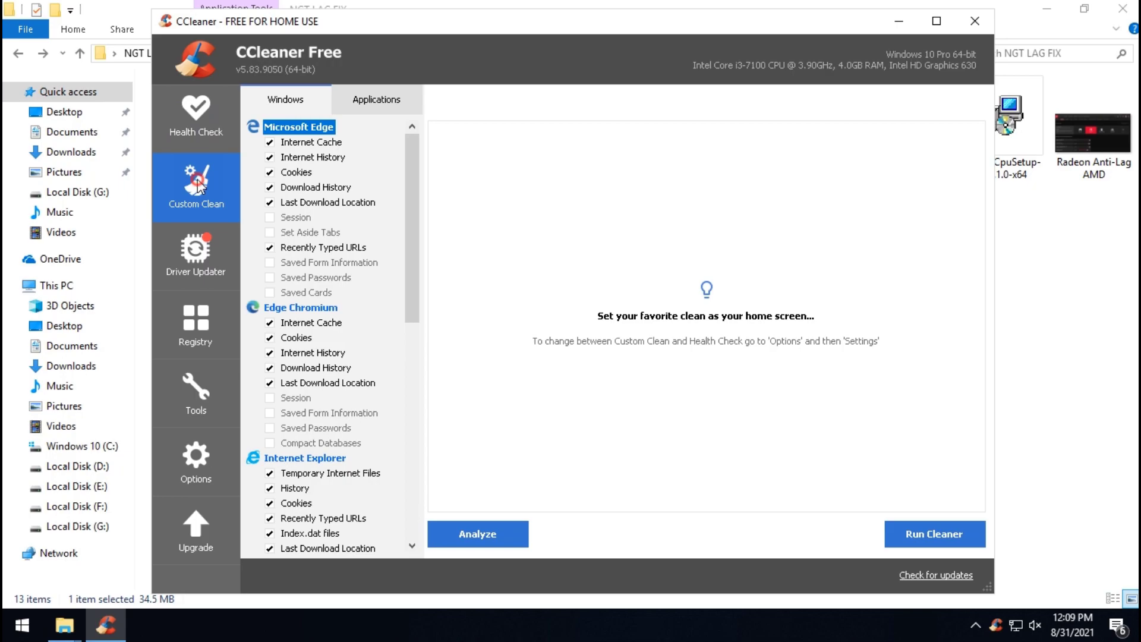
left_click(499, 532)
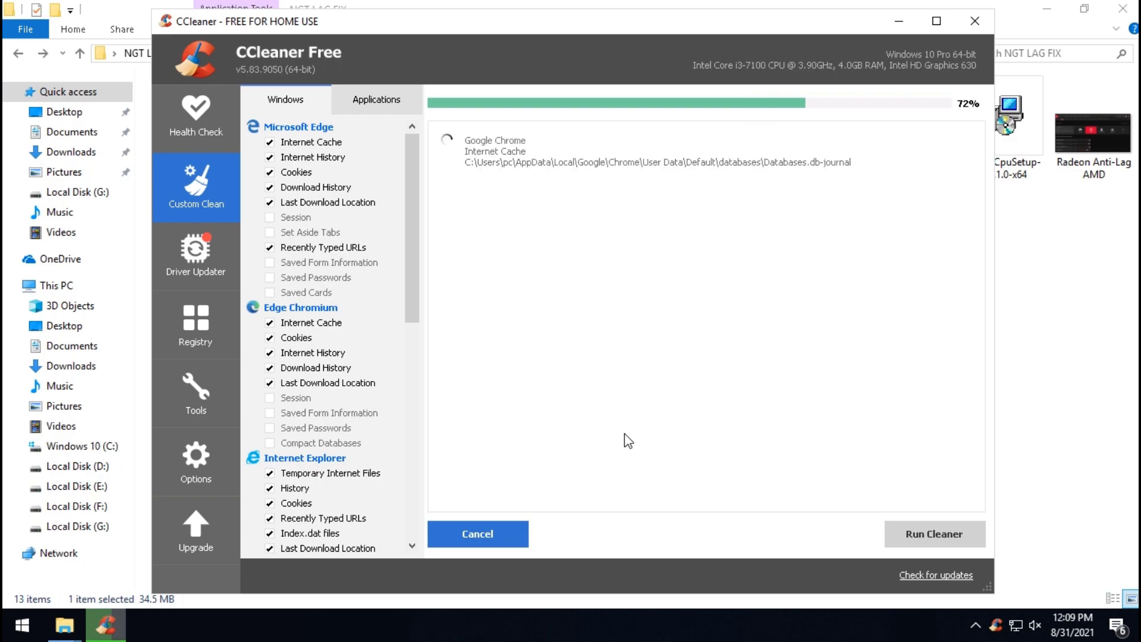
left_click(945, 534)
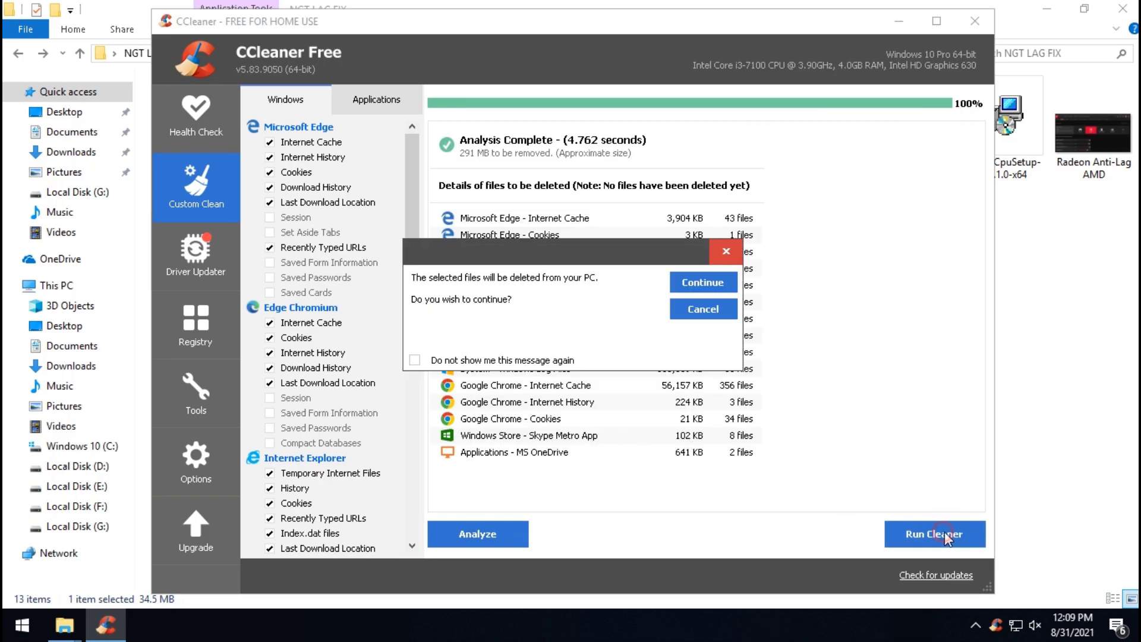
left_click(692, 281)
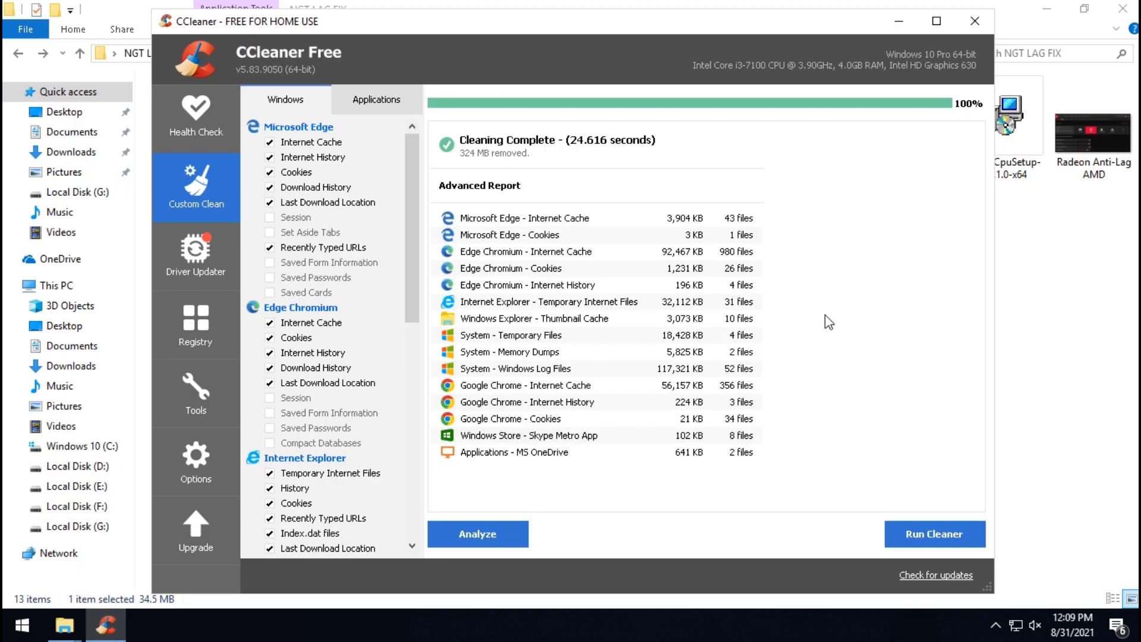
left_click(989, 33)
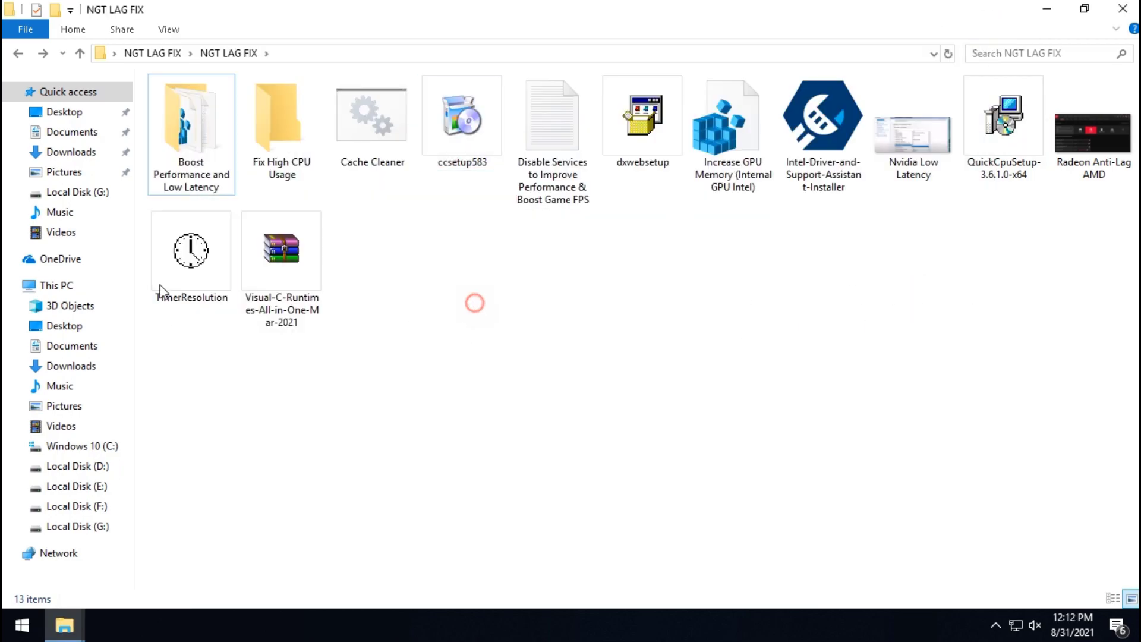
Extract the Visual-C-Runtimes-All-in-One-Mar-2021 archive into a folder of the same name
left_click(259, 241)
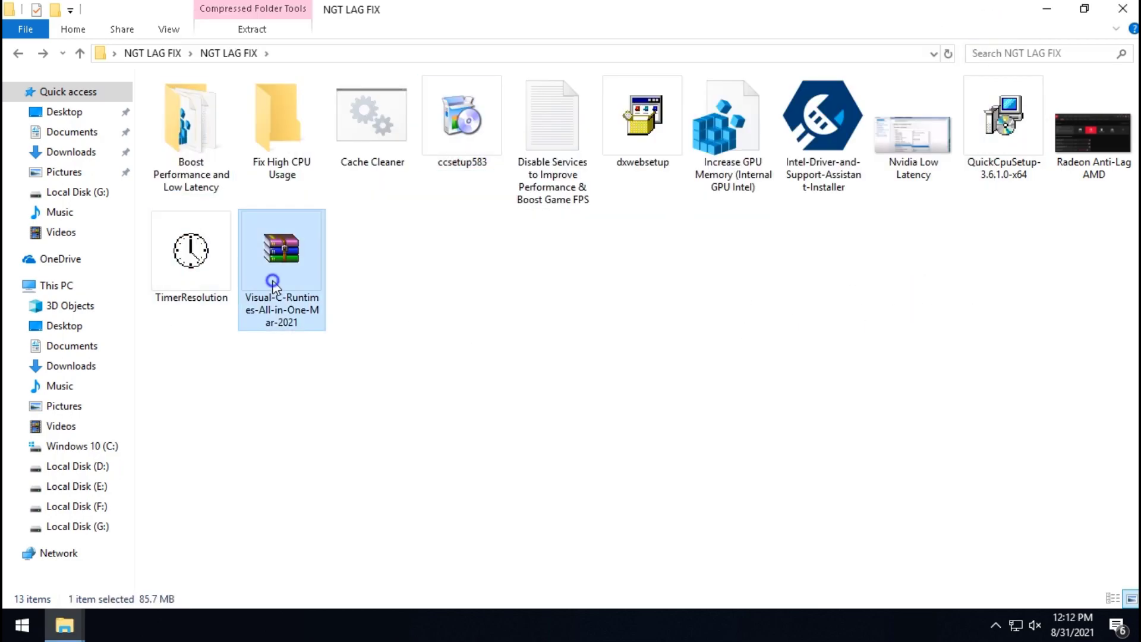
right_click(259, 241)
left_click(349, 325)
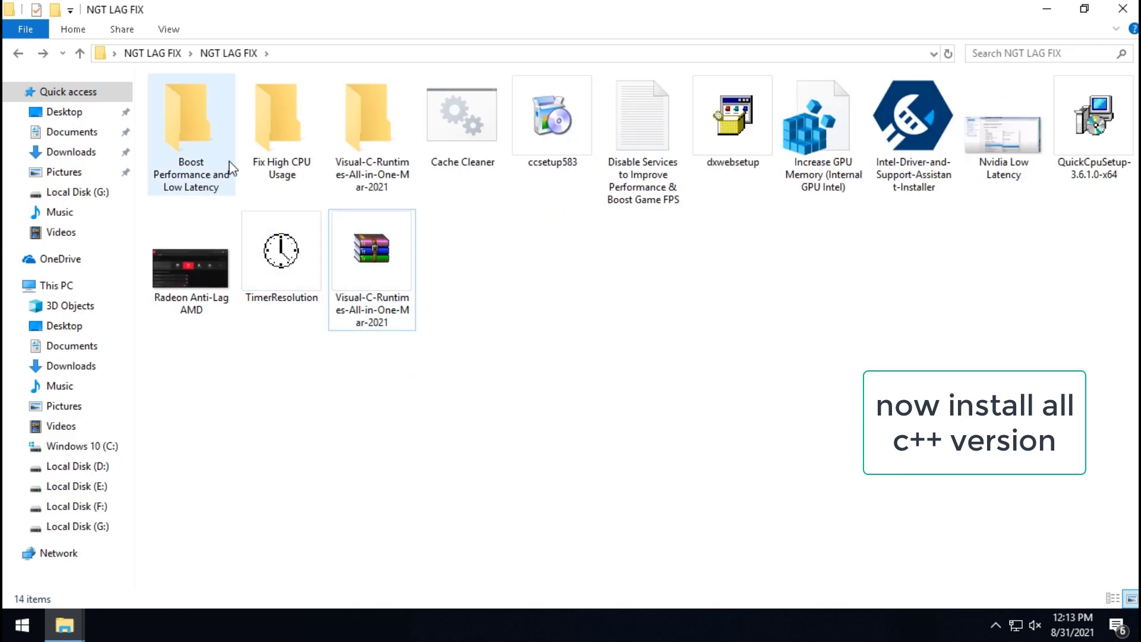
Run the install_all batch file from the extracted Visual C runtimes folder, and return to the NGT LAG FIX folder
double_click(354, 164)
left_click(405, 276)
double_click(189, 105)
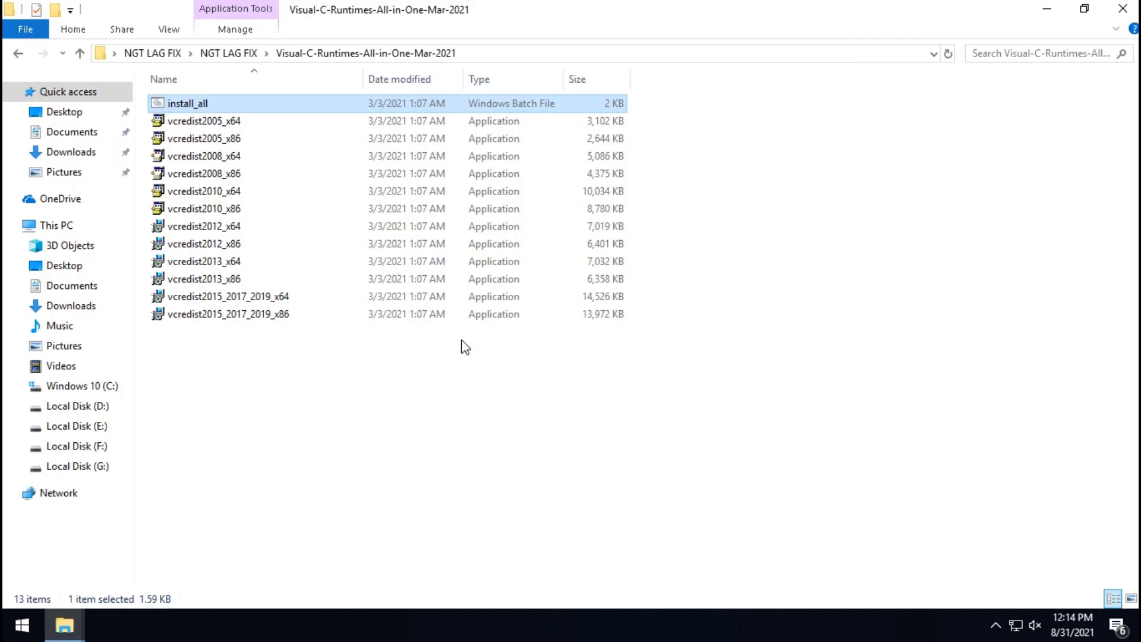
left_click(506, 418)
key("BackSpace")
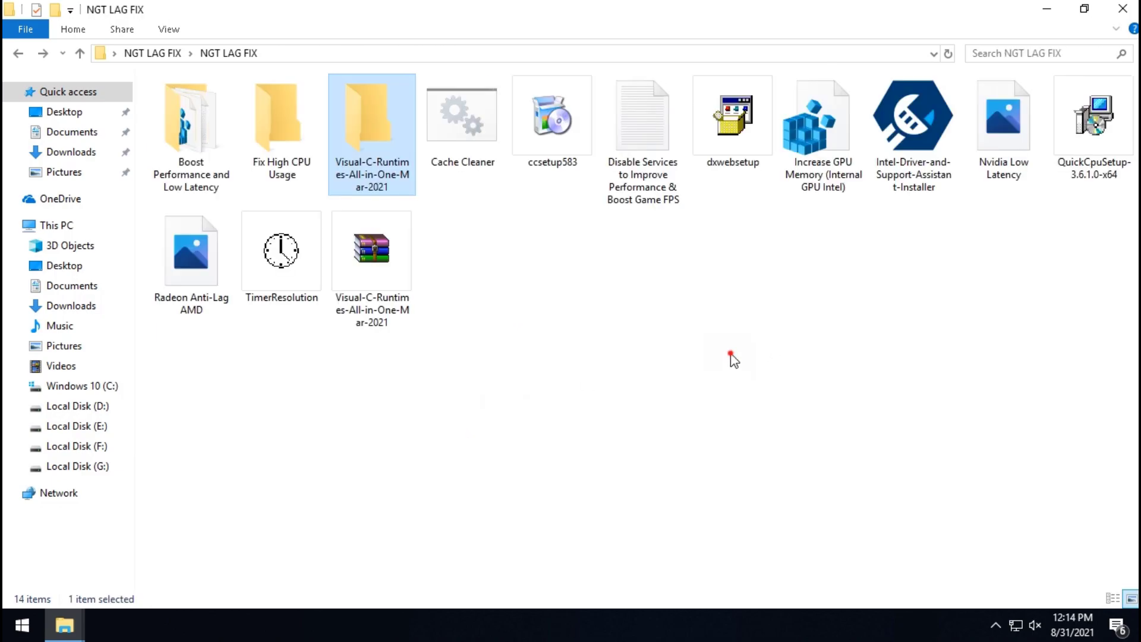
Start dxwebsetup, accept the license agreement, and install the DirectX runtime components
double_click(730, 150)
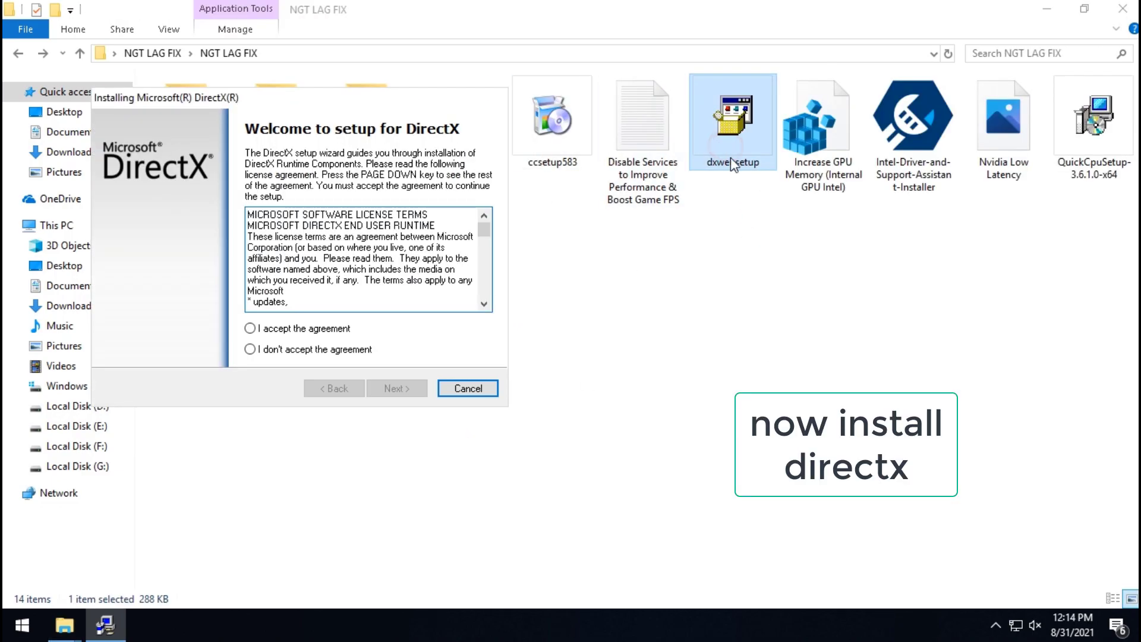
left_click(314, 330)
left_click(393, 389)
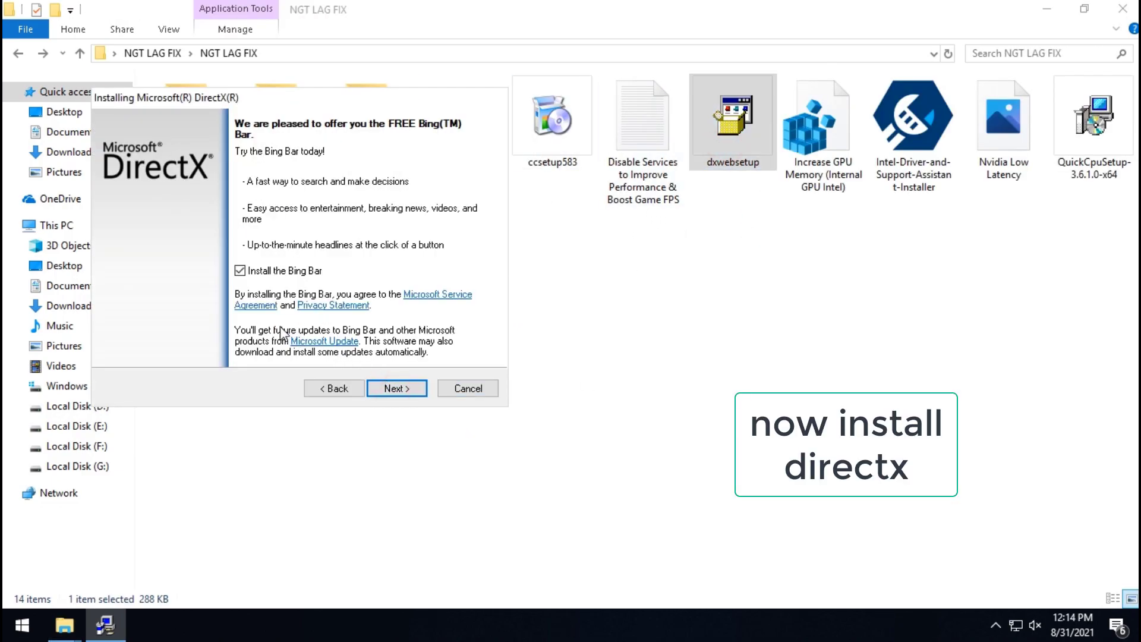
left_click(396, 388)
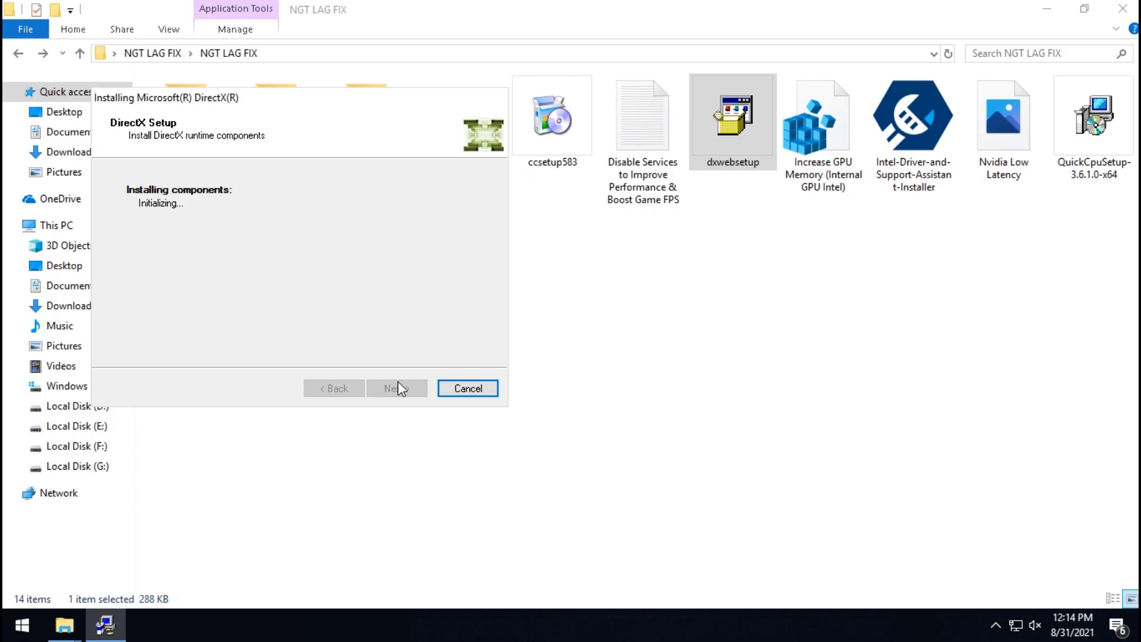
left_click(397, 387)
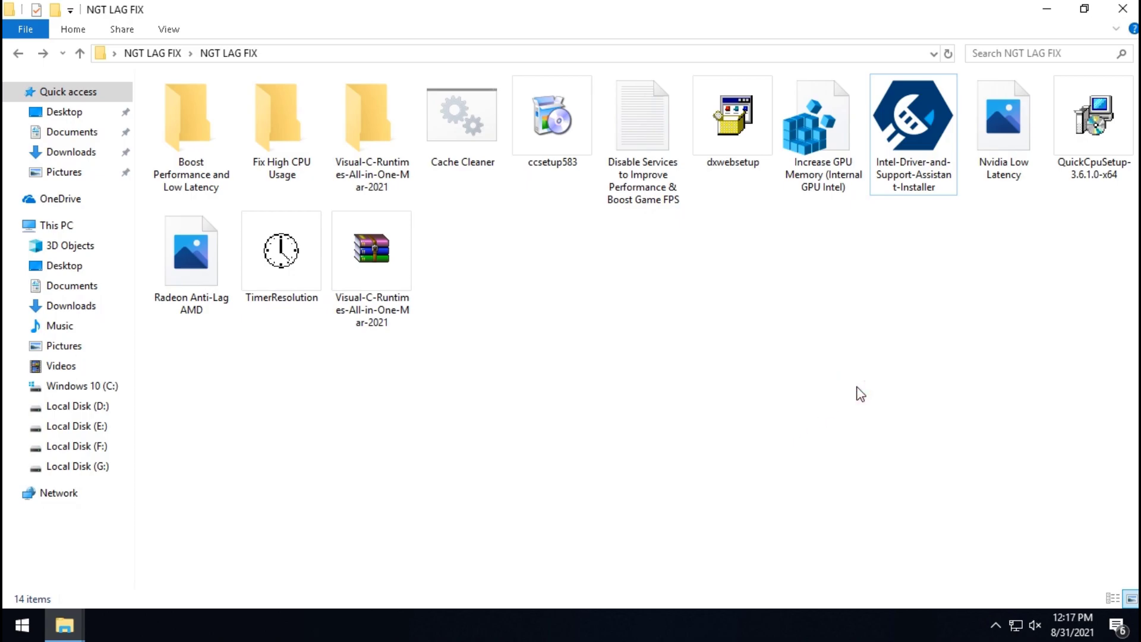
Install Quick CPU x64 from QuickCpuSetup-3.6.1.0-x64 into C:\Program Files\QuickCPU\, accepting the license terms, and finish the setup
double_click(1092, 161)
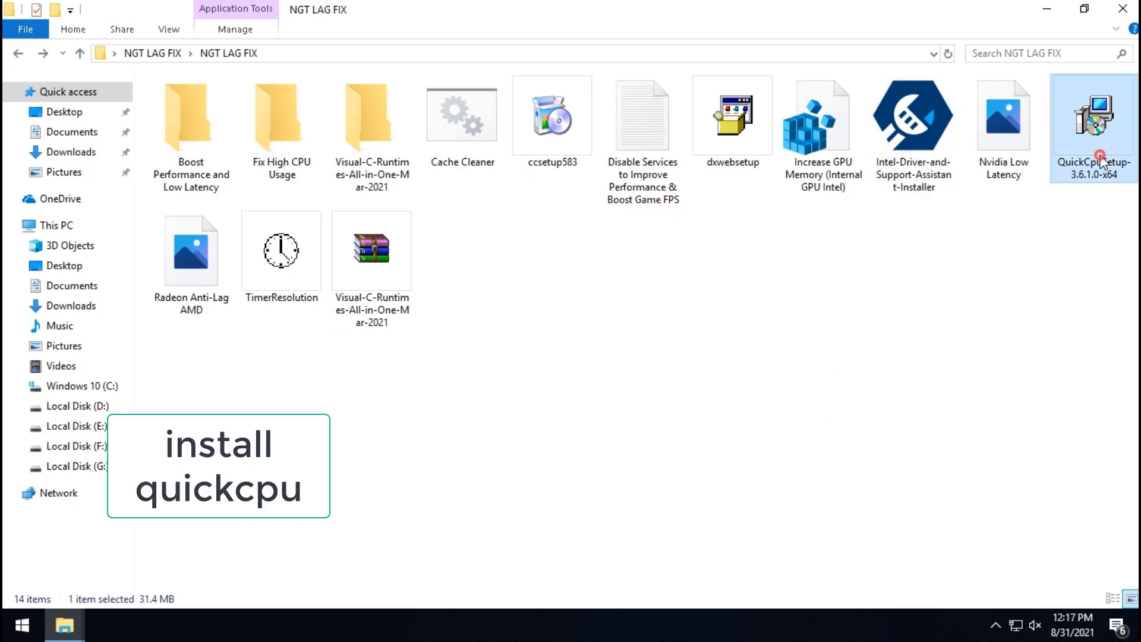
left_click(660, 443)
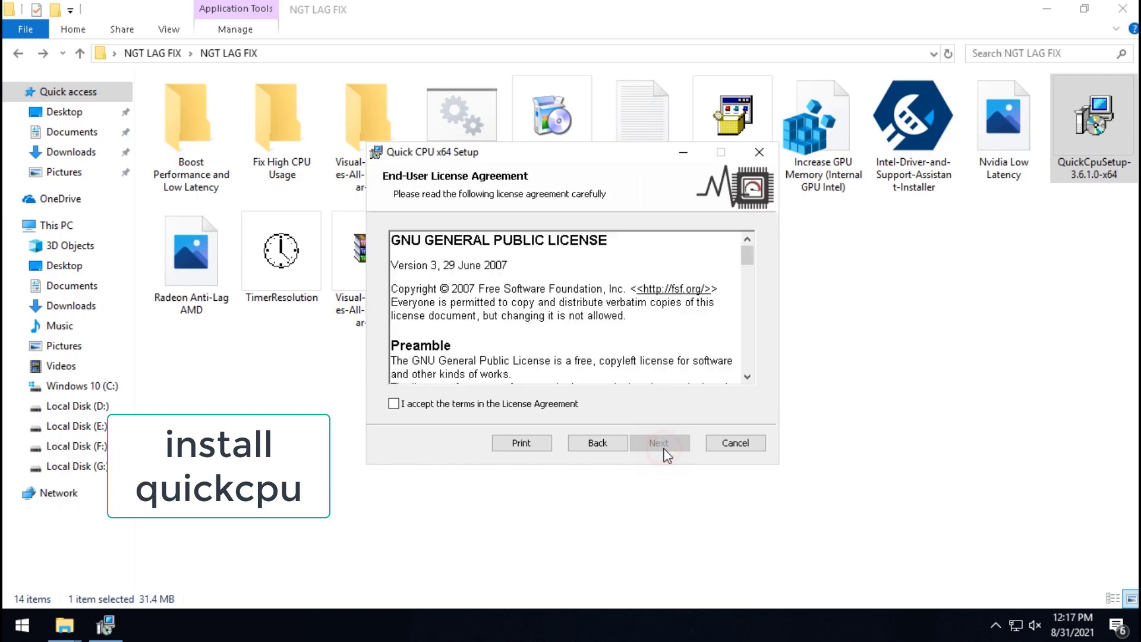
left_click(515, 406)
left_click(660, 443)
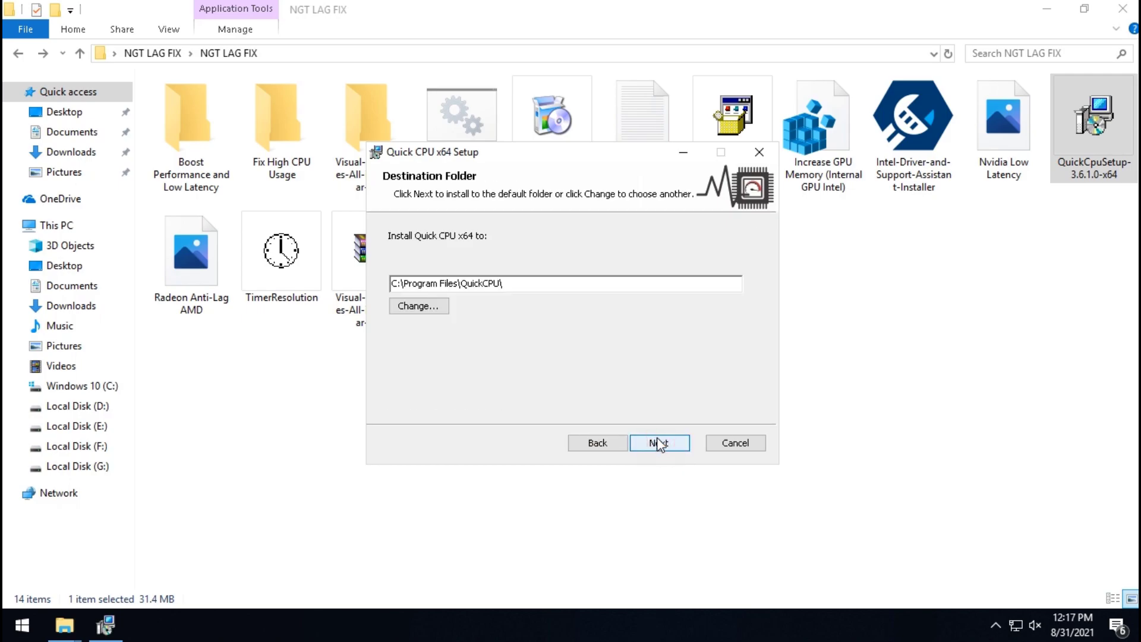
left_click(651, 441)
left_click(645, 441)
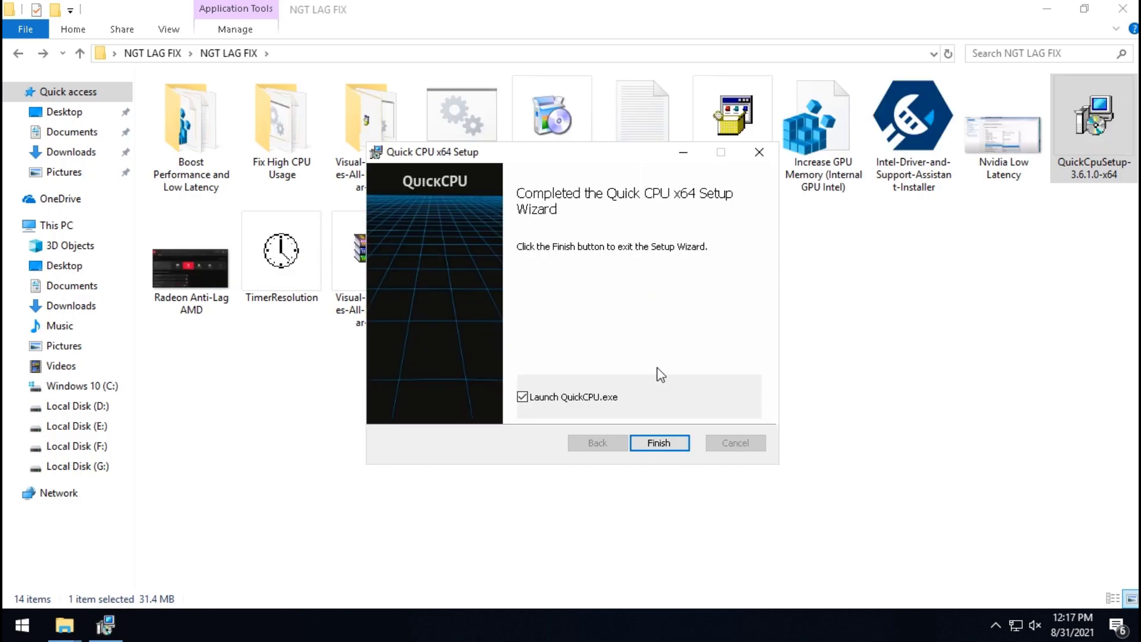
left_click(659, 443)
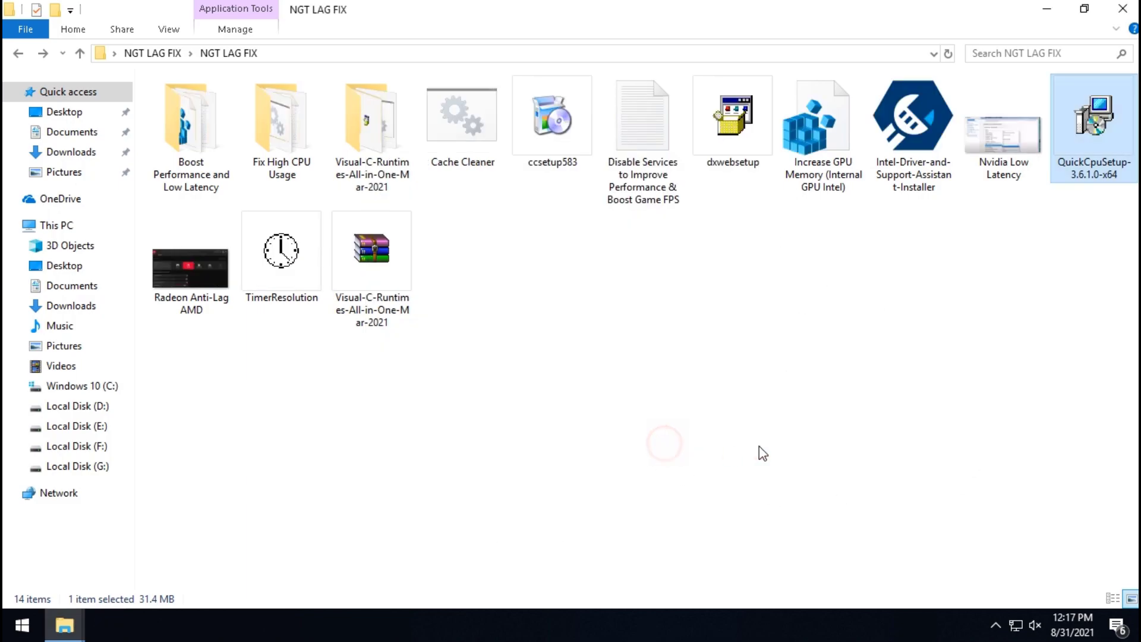
Open the Disable Services to Improve Performance & Boost Game FPS text file and copy its seventech.org link
left_click(759, 453)
left_click(624, 136)
double_click(624, 136)
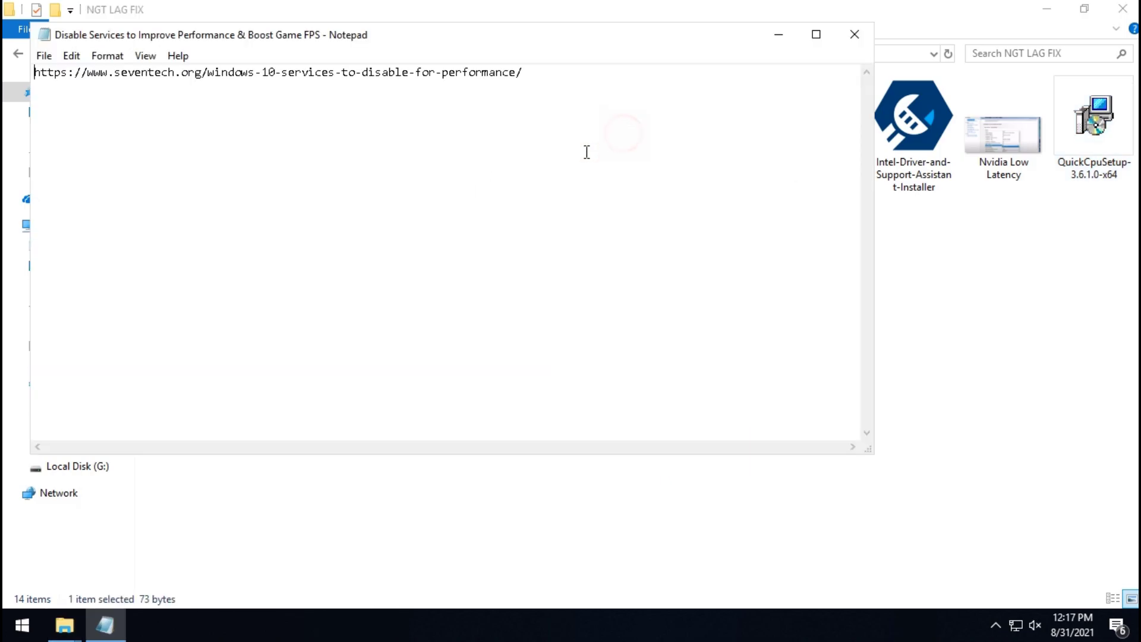
left_click_drag(573, 76, 4, 89)
key("ctrl+c")
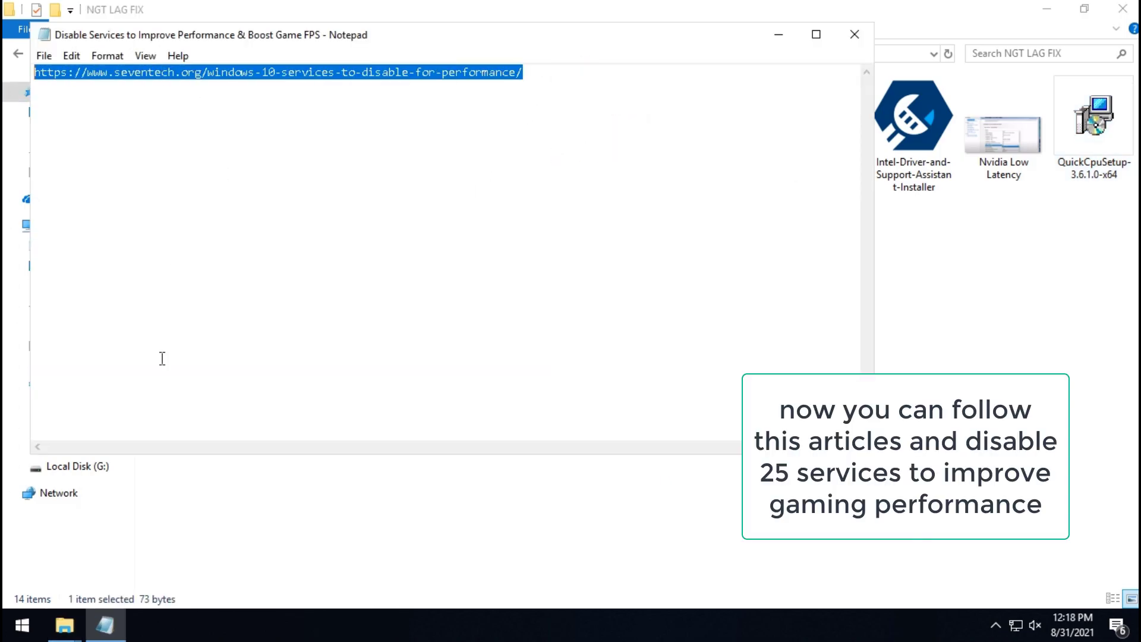
Minimize the open windows, switch to Microsoft Edge, and load the copied seventech.org link
left_click(779, 34)
left_click(1047, 9)
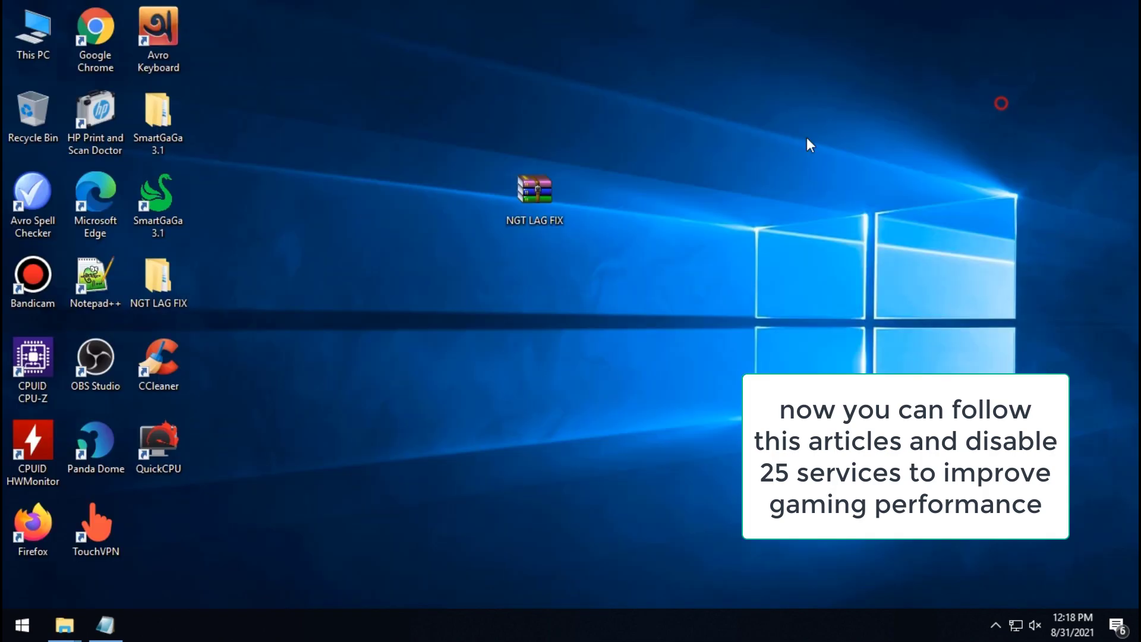
double_click(103, 225)
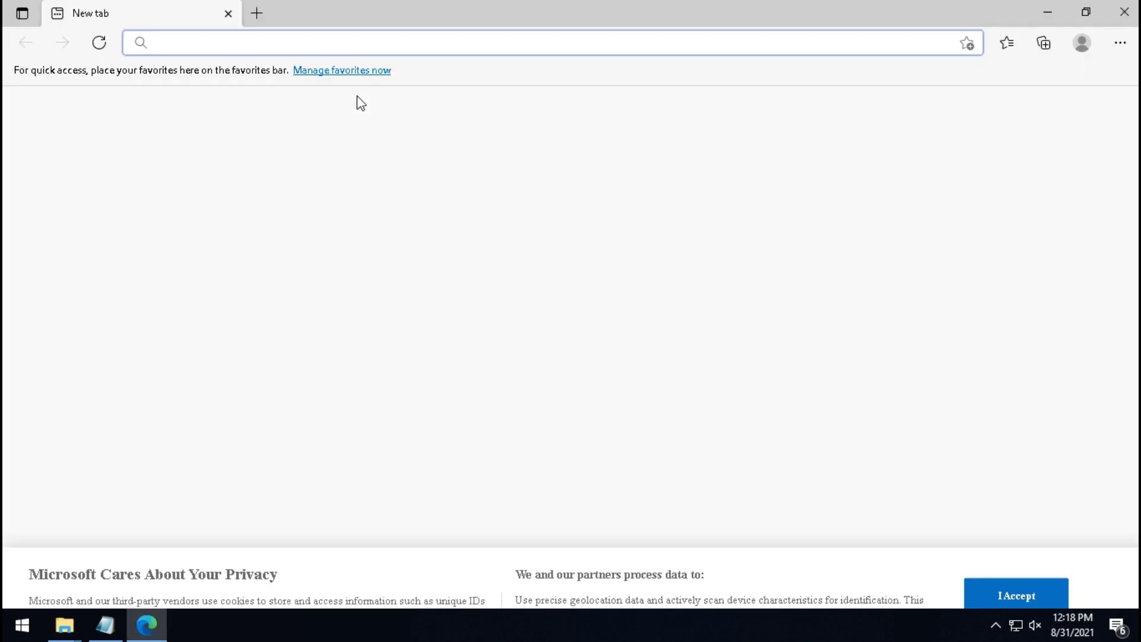
key("ctrl+v")
key("Return")
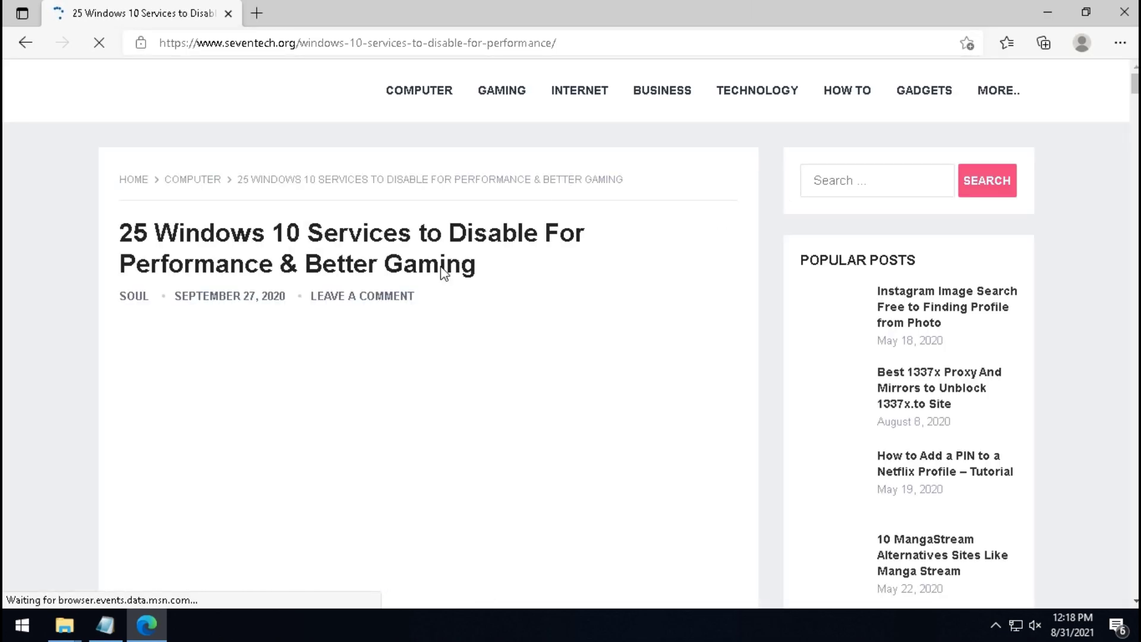
Read through the article's list of 25 Windows 10 services to disable for performance and better gaming
left_click_drag(119, 224, 537, 273)
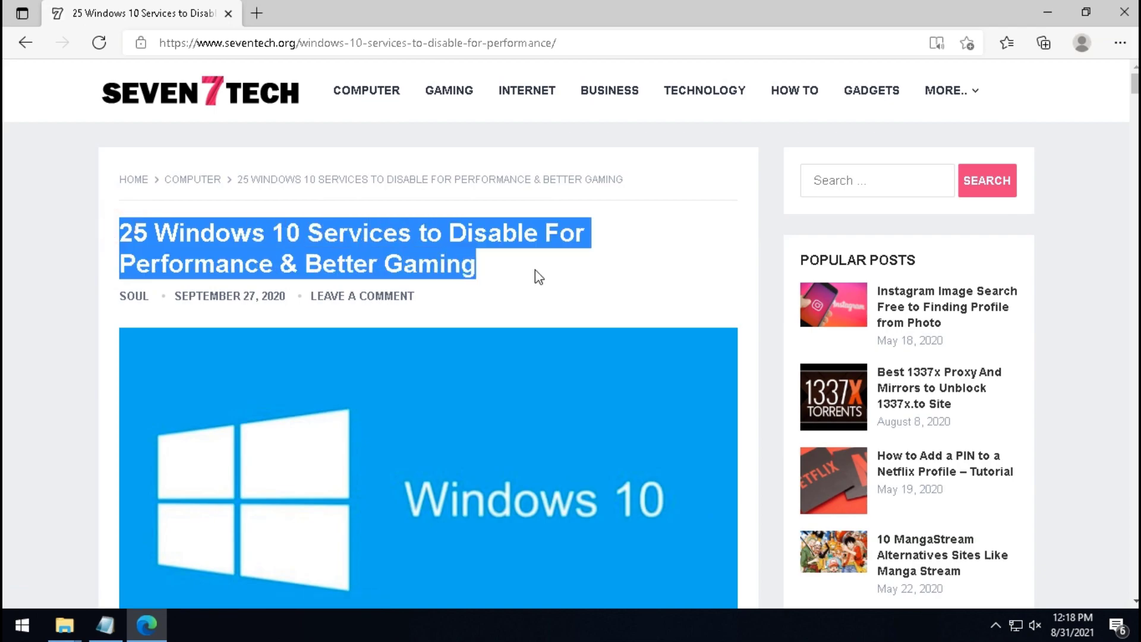
left_click(534, 269)
scroll(519, 289, "down", 10)
scroll(449, 280, "down", 15)
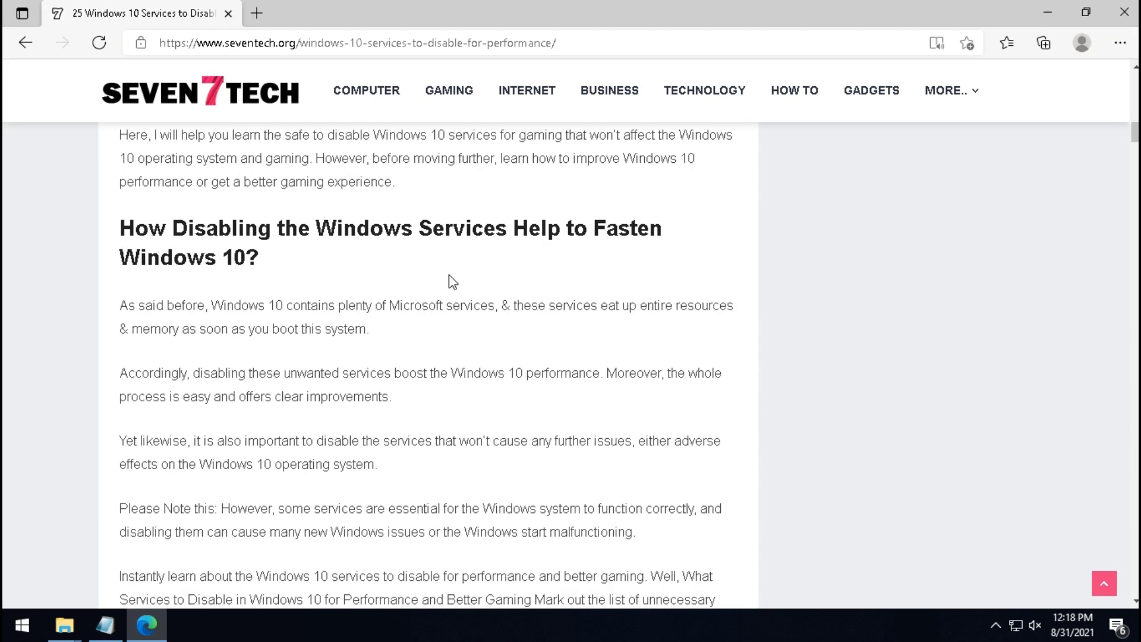
left_click_drag(491, 265, 74, 265)
scroll(477, 244, "down", 10)
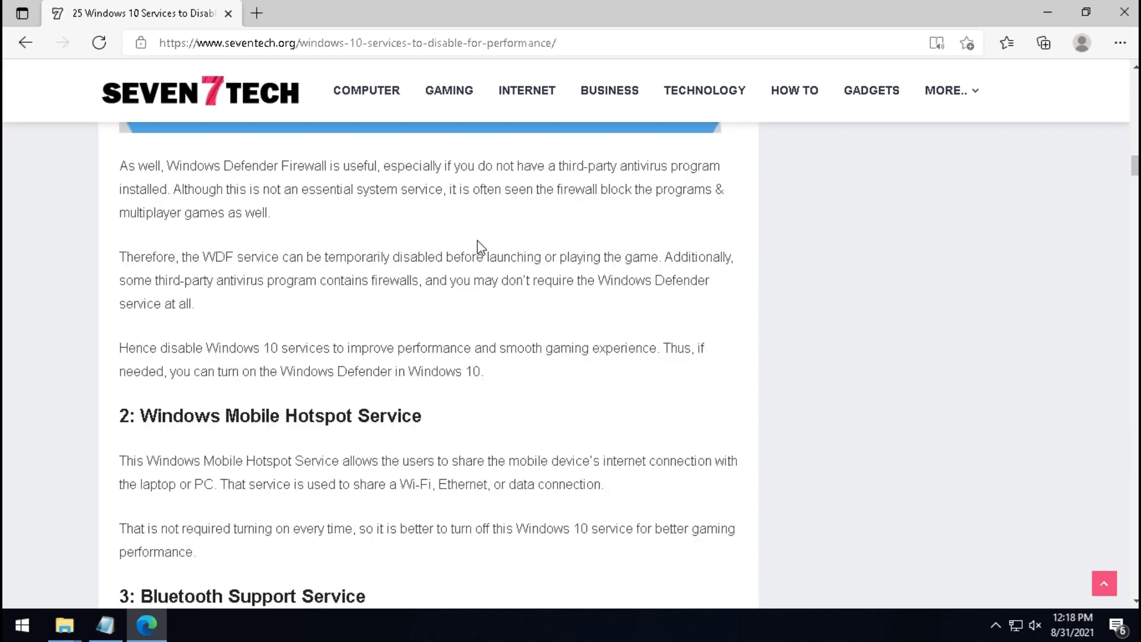
left_click_drag(349, 340, 137, 342)
scroll(514, 297, "down", 4)
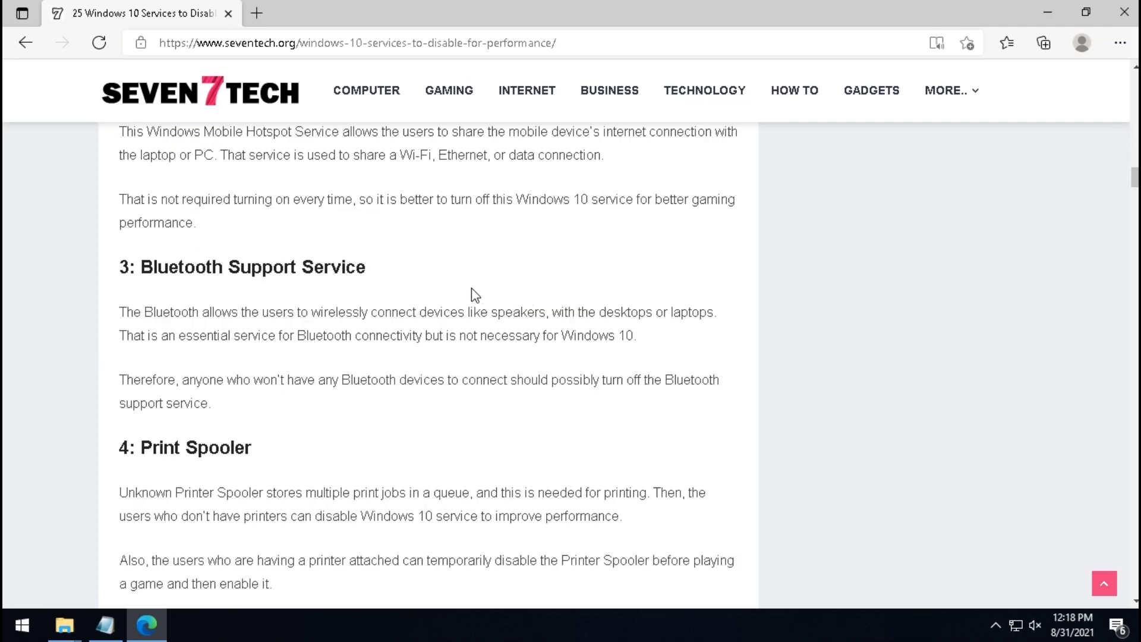
scroll(387, 305, "down", 4)
triple_click(274, 208)
triple_click(196, 381)
scroll(308, 344, "down", 8)
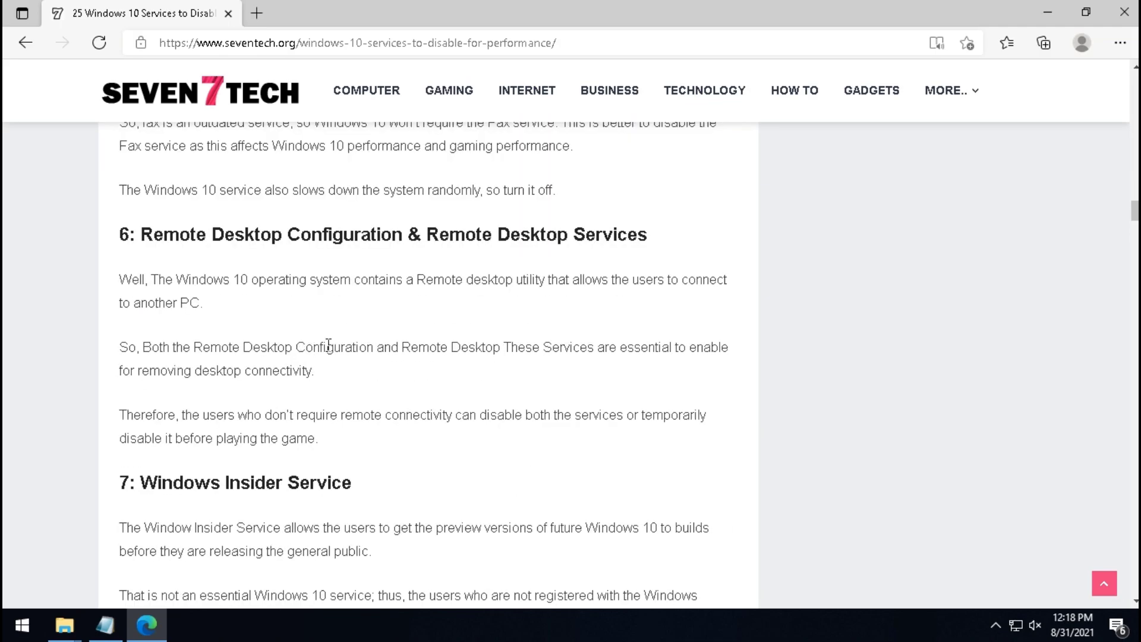
left_click_drag(672, 234, 119, 235)
scroll(356, 333, "down", 3)
left_click_drag(372, 320, 71, 323)
scroll(473, 301, "down", 15)
scroll(473, 298, "down", 20)
scroll(474, 299, "down", 20)
scroll(476, 291, "down", 14)
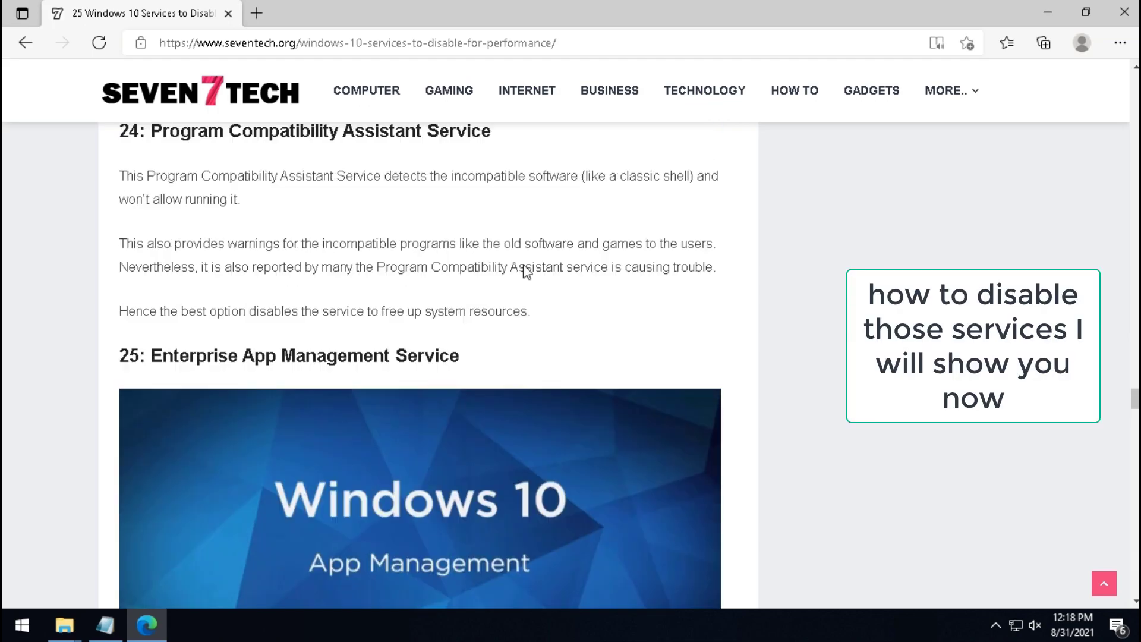
scroll(526, 271, "up", 20)
scroll(549, 248, "up", 20)
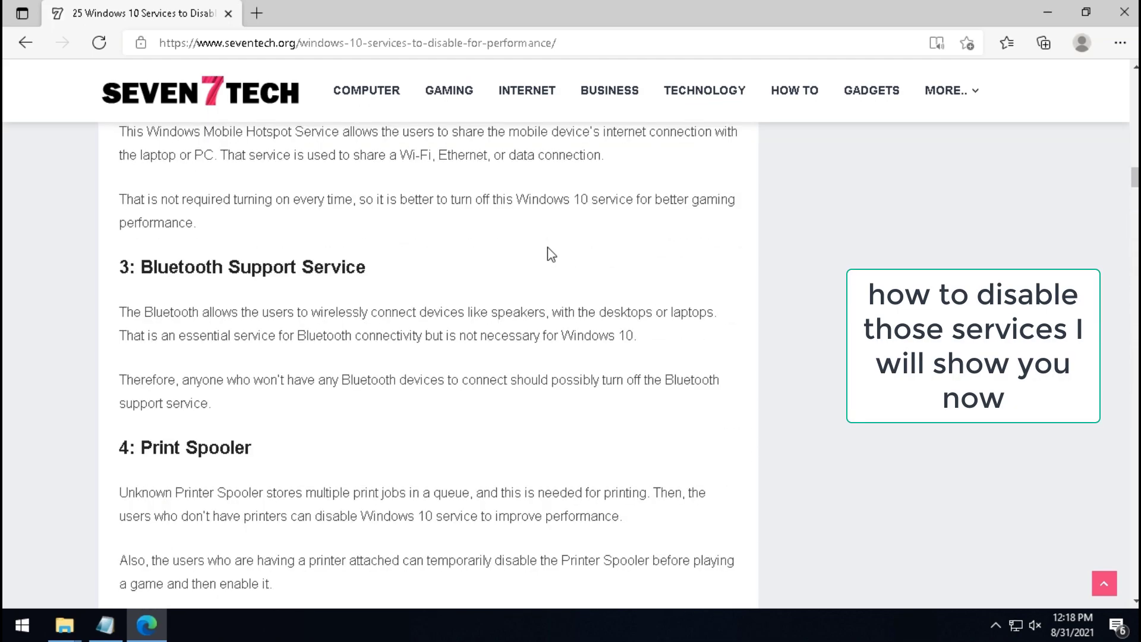
Open Task Manager and launch the Services console from its services list
right_click(880, 625)
left_click(941, 567)
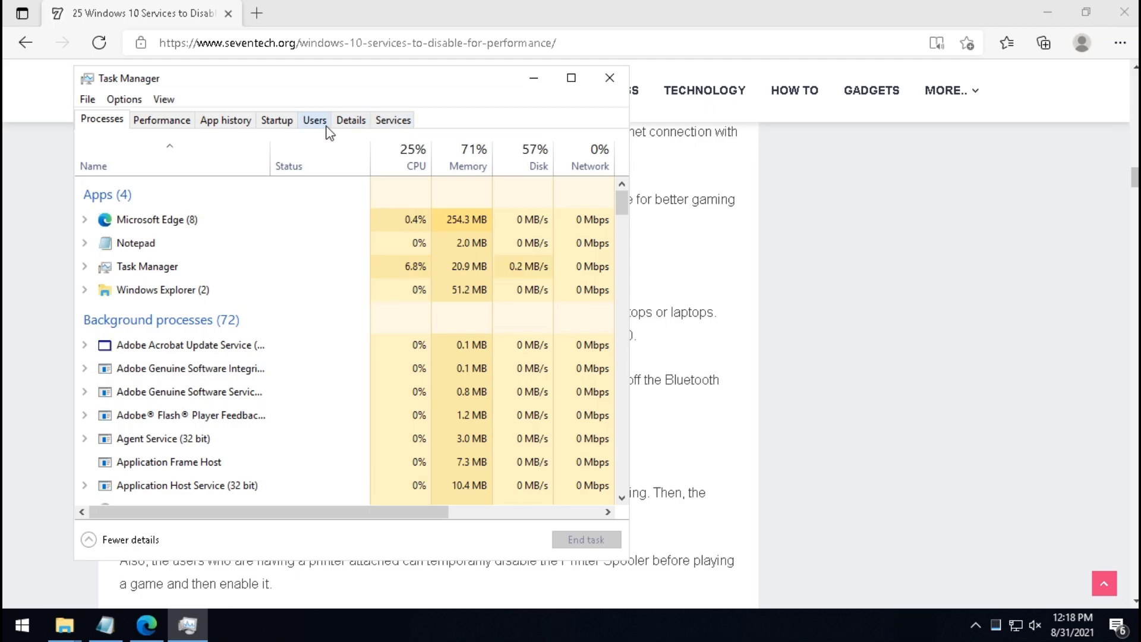
left_click(393, 120)
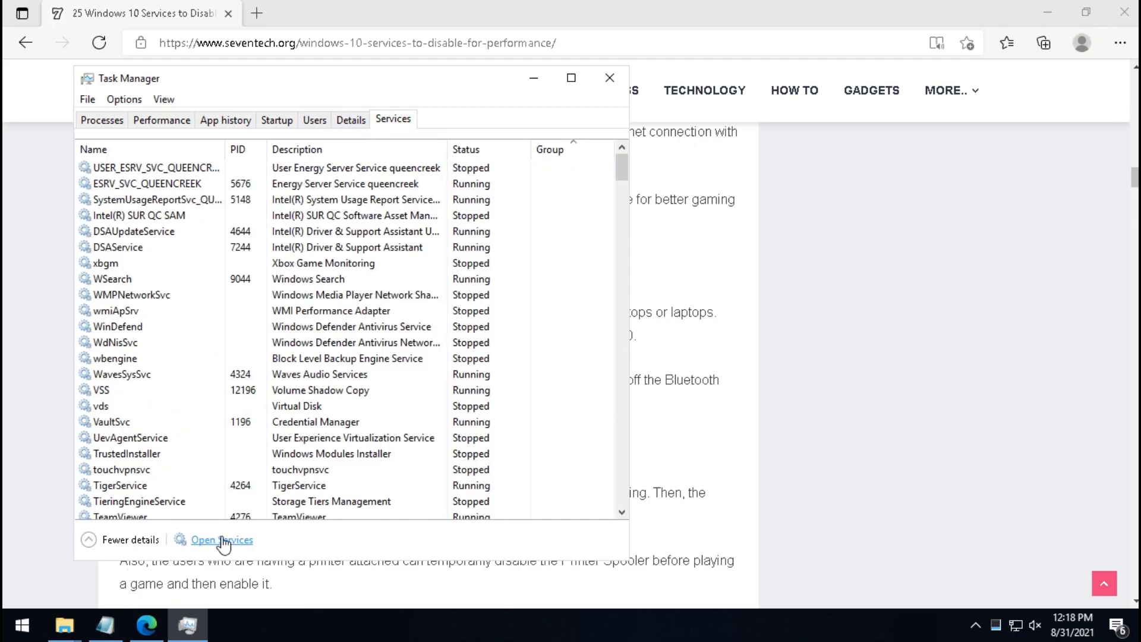
left_click(217, 541)
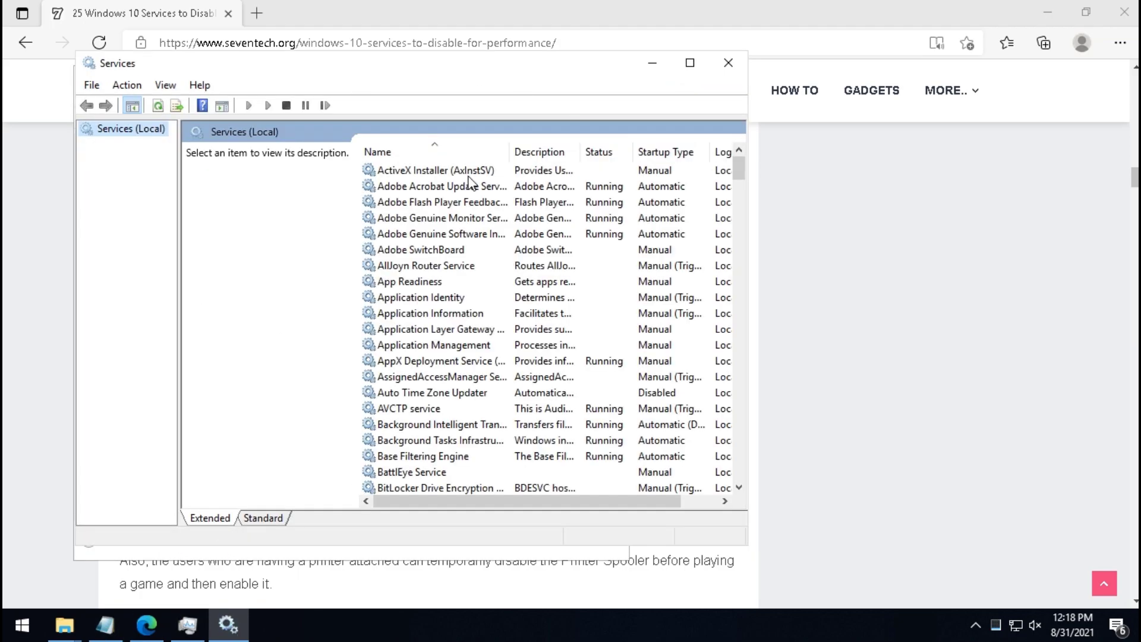
Set the Fax service's startup type to Disabled and apply the change
left_click(419, 224)
scroll(420, 226, "down", 9)
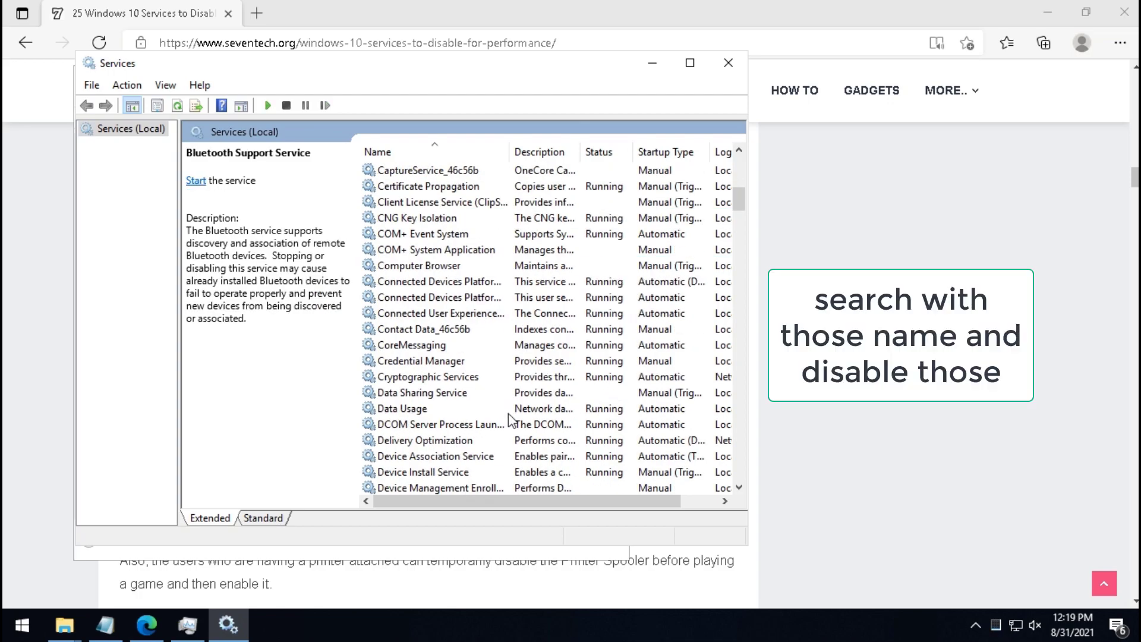
scroll(509, 416, "down", 4)
scroll(509, 420, "down", 5)
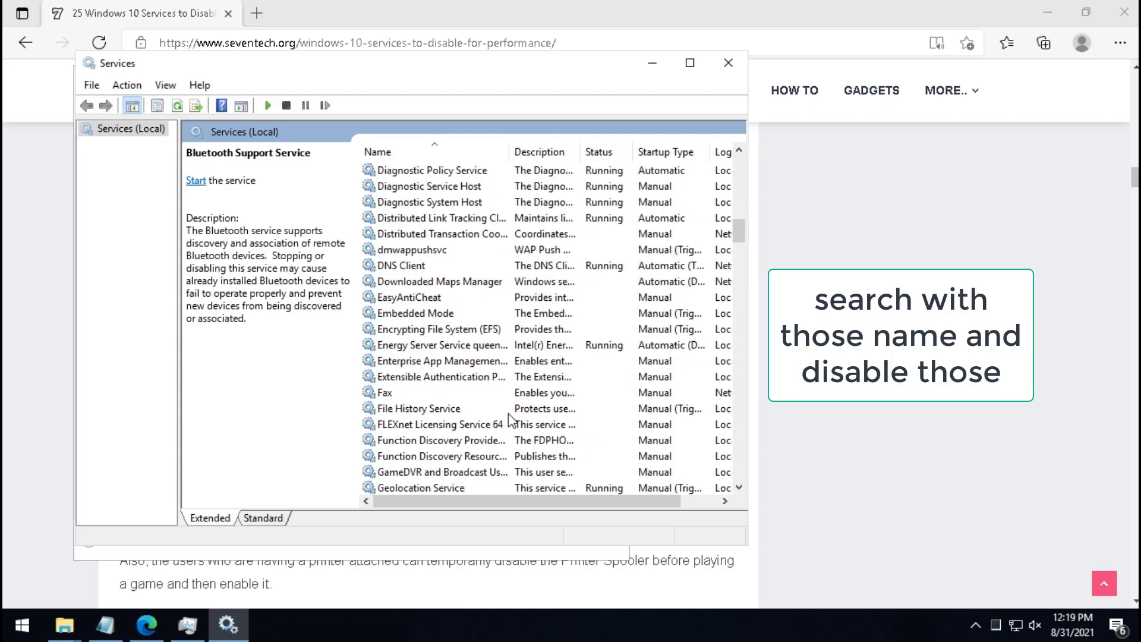
left_click(396, 393)
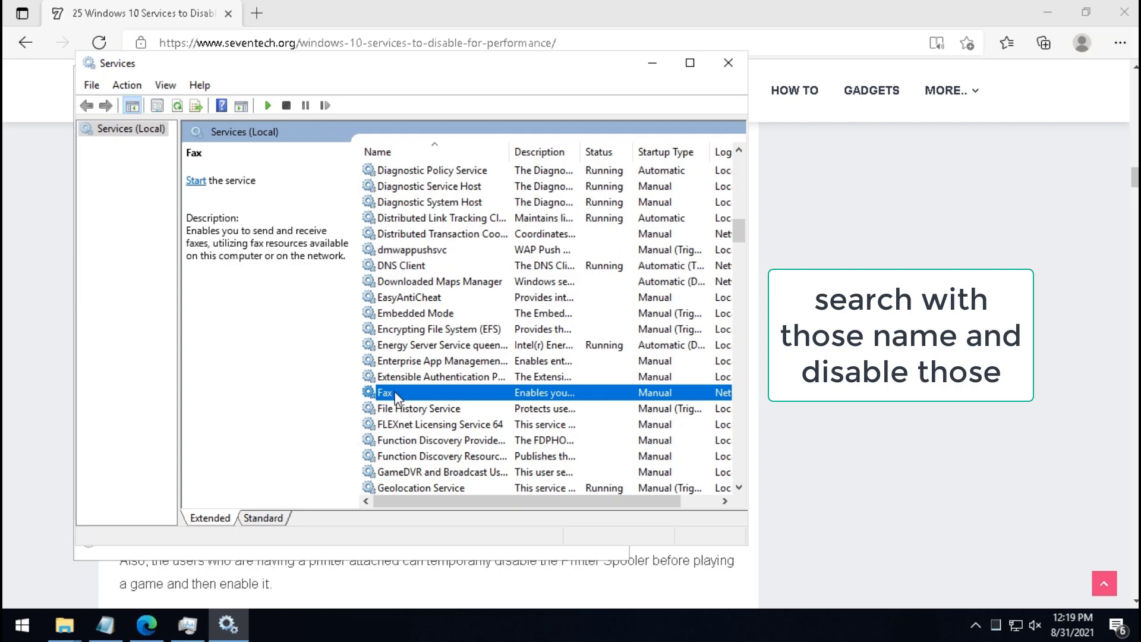
right_click(394, 393)
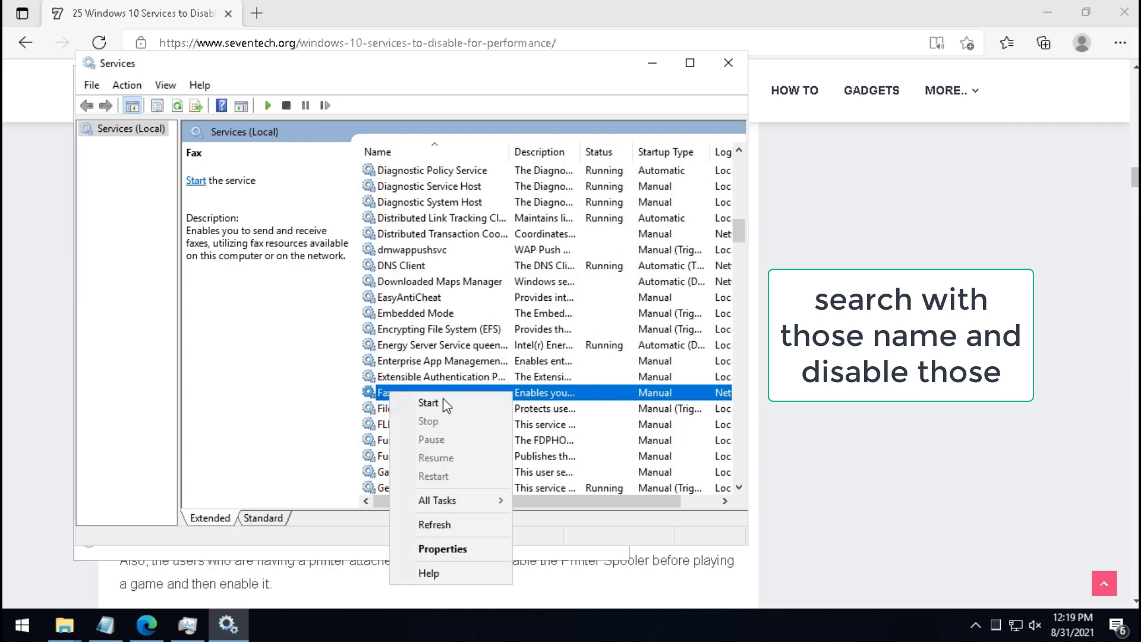
left_click(440, 549)
left_click(447, 289)
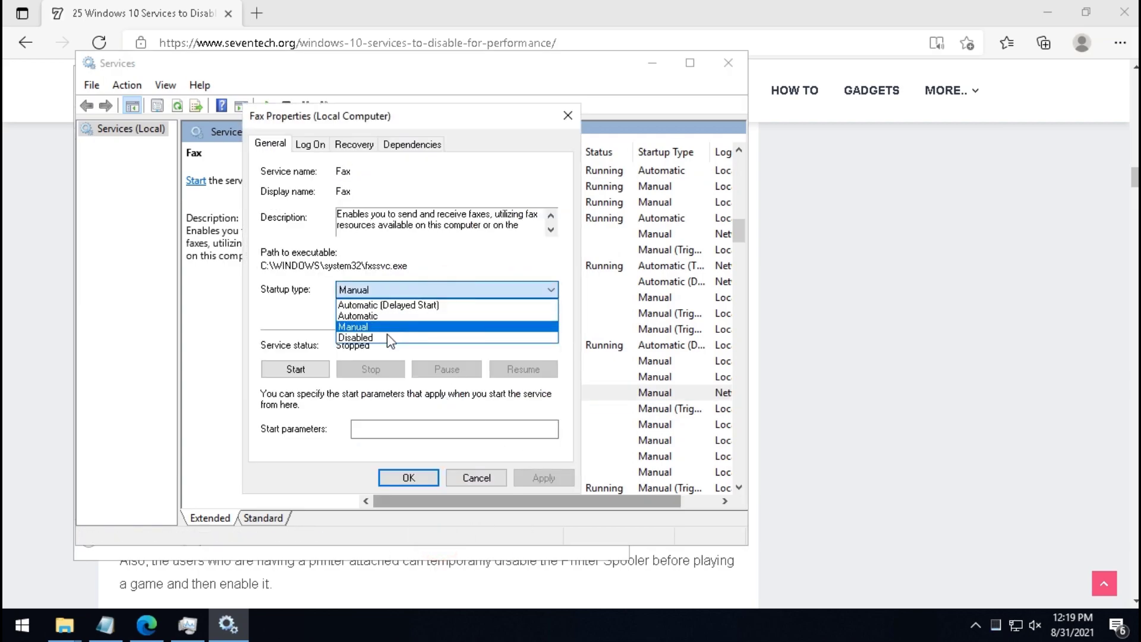
left_click(368, 337)
left_click(543, 479)
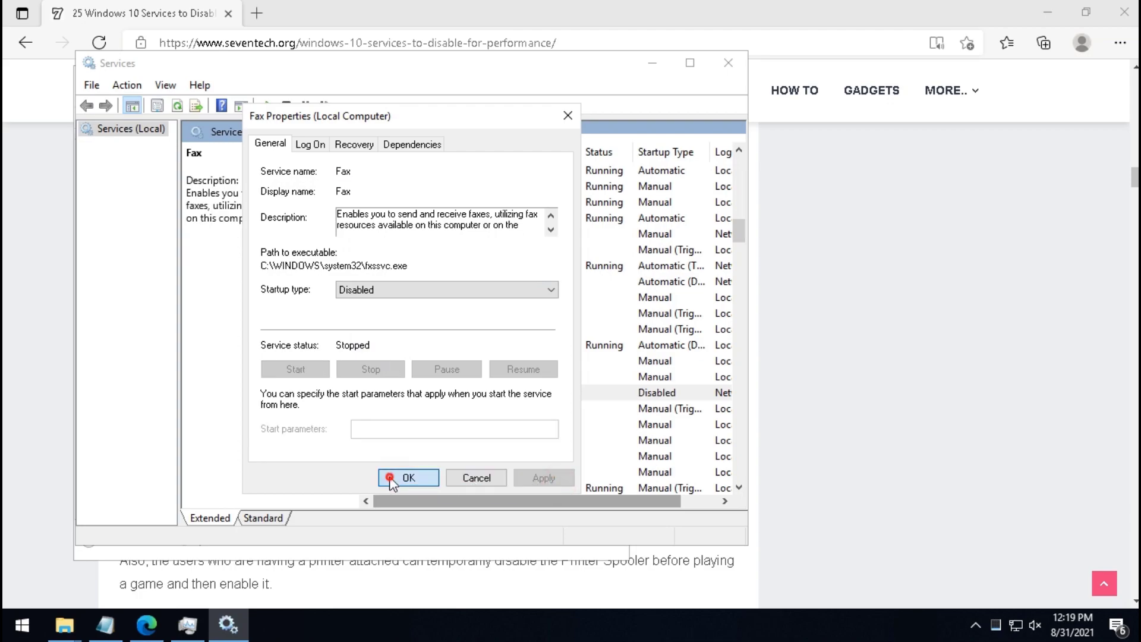
left_click(404, 475)
Following the article's Print Spooler entry, set the Print Spooler service's startup type to Disabled, stop the service, and apply the change
left_click(760, 388)
scroll(273, 369, "down", 4)
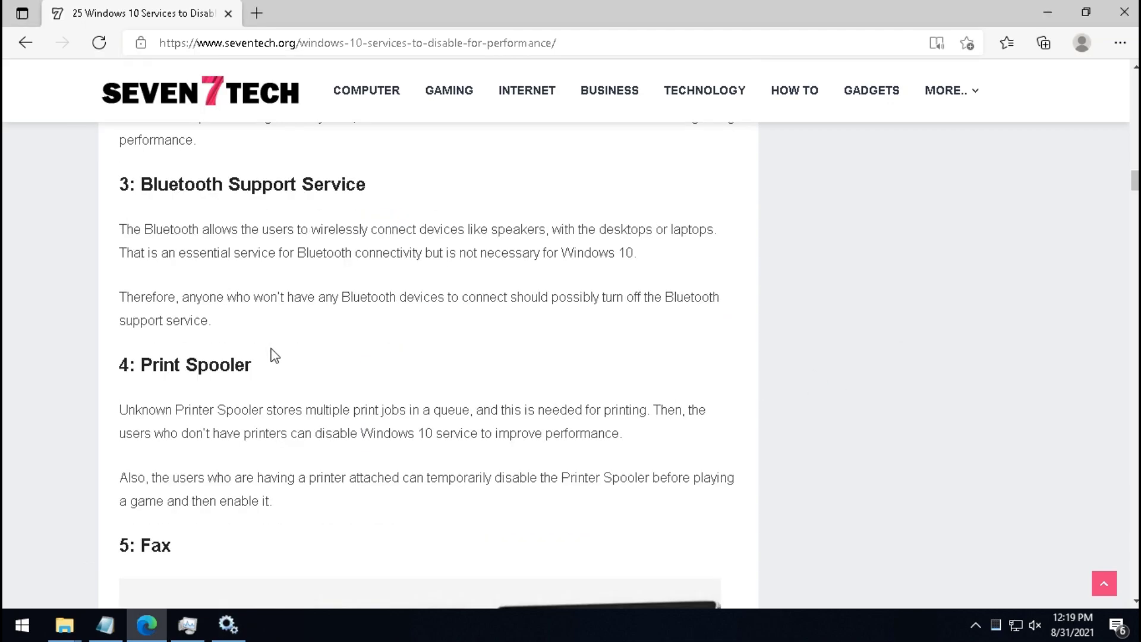
triple_click(198, 392)
scroll(339, 243, "up", 1)
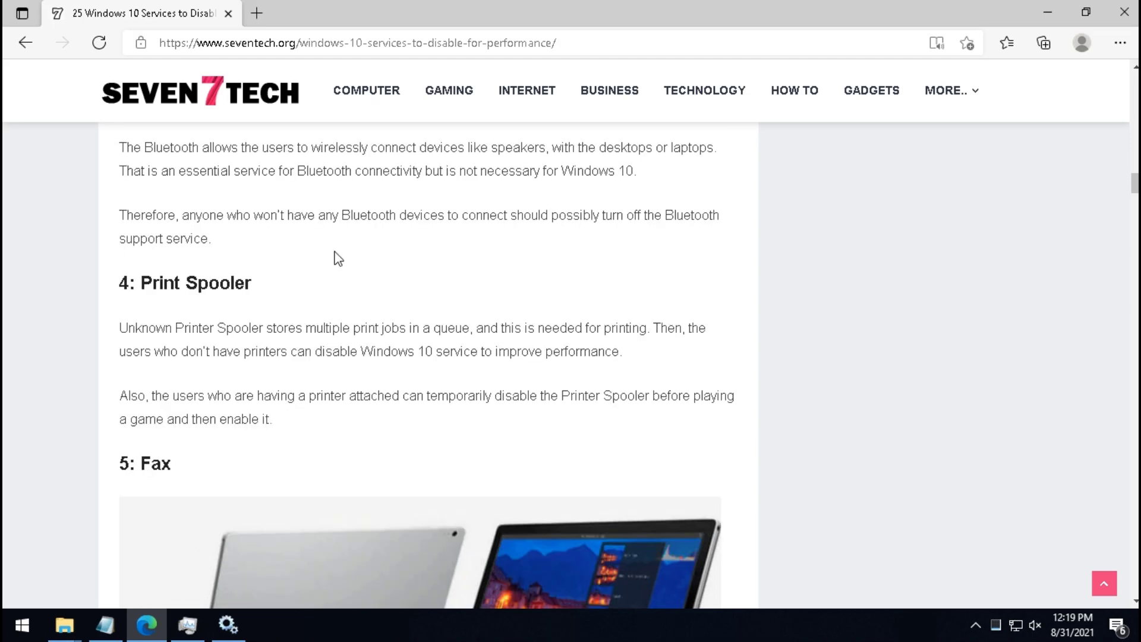
left_click_drag(414, 351, 409, 395)
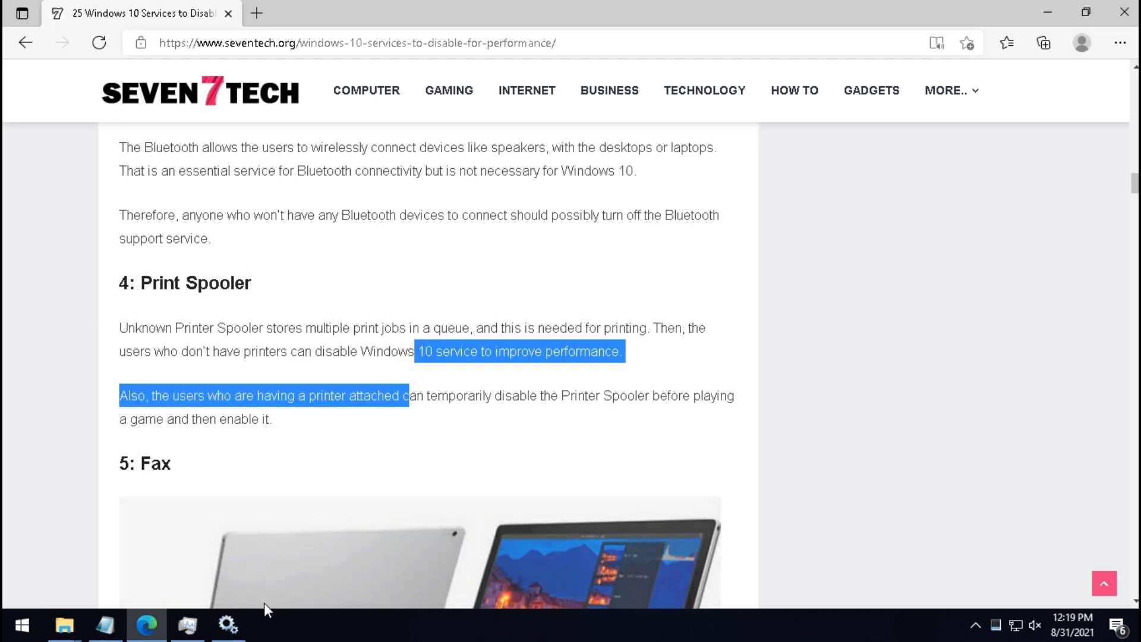
left_click(227, 624)
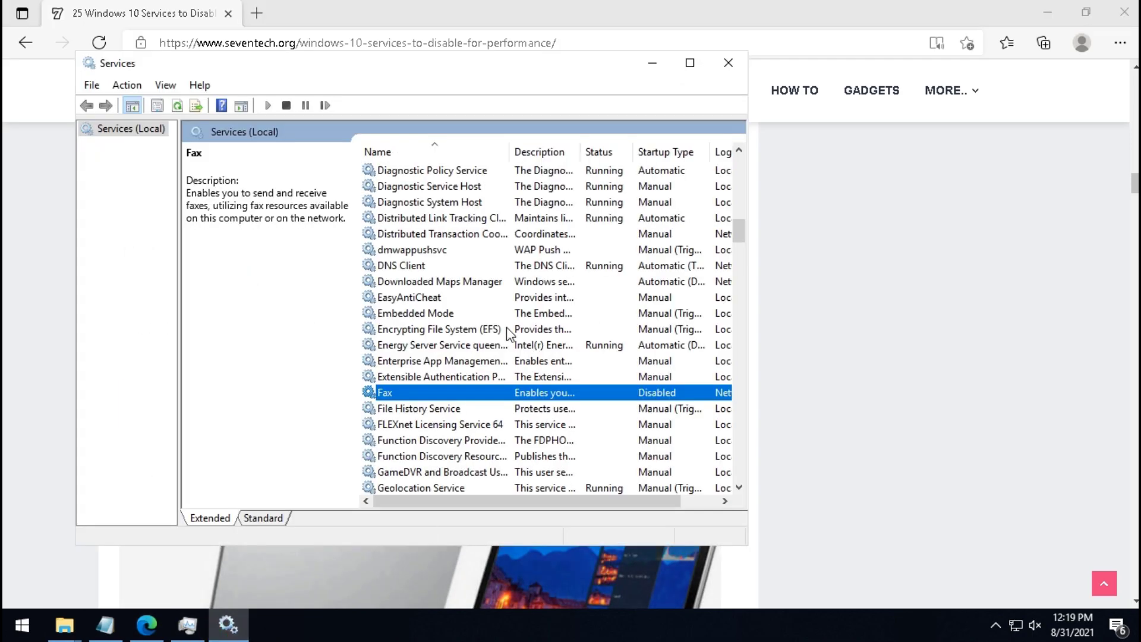
scroll(526, 344, "down", 7)
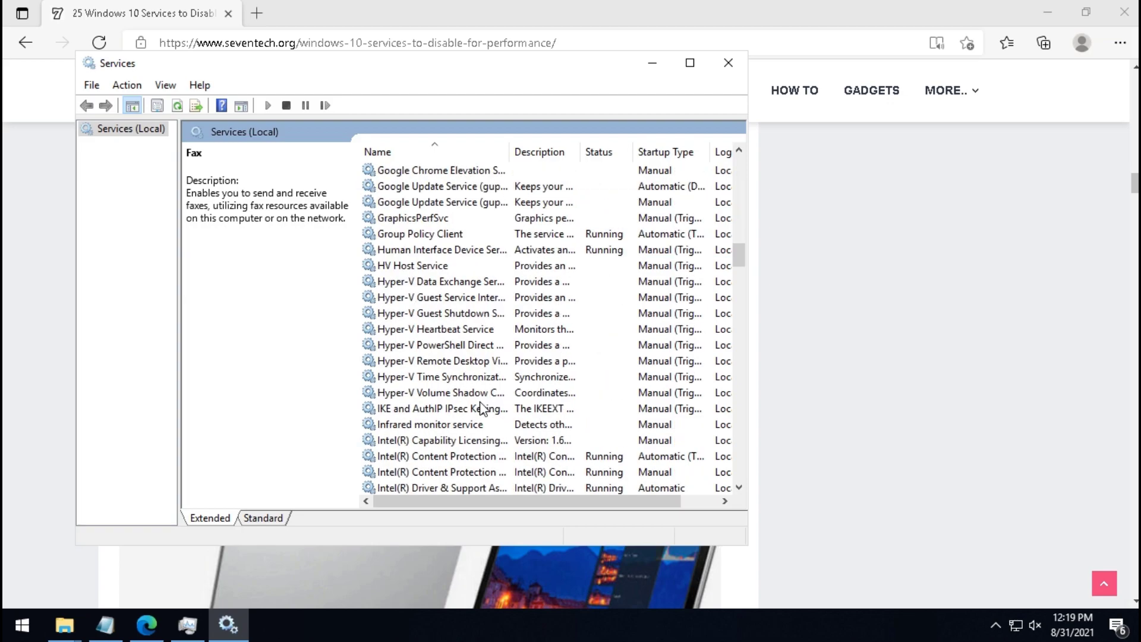
scroll(479, 401, "up", 3)
left_click(419, 283)
key("p")
key("Down")
key("Down")
key("Down")
key("Down")
key("Down")
key("Down")
key("Down")
key("Down")
key("Down")
key("Down")
key("Down")
key("Down")
key("Down")
key("Down")
left_click(667, 414)
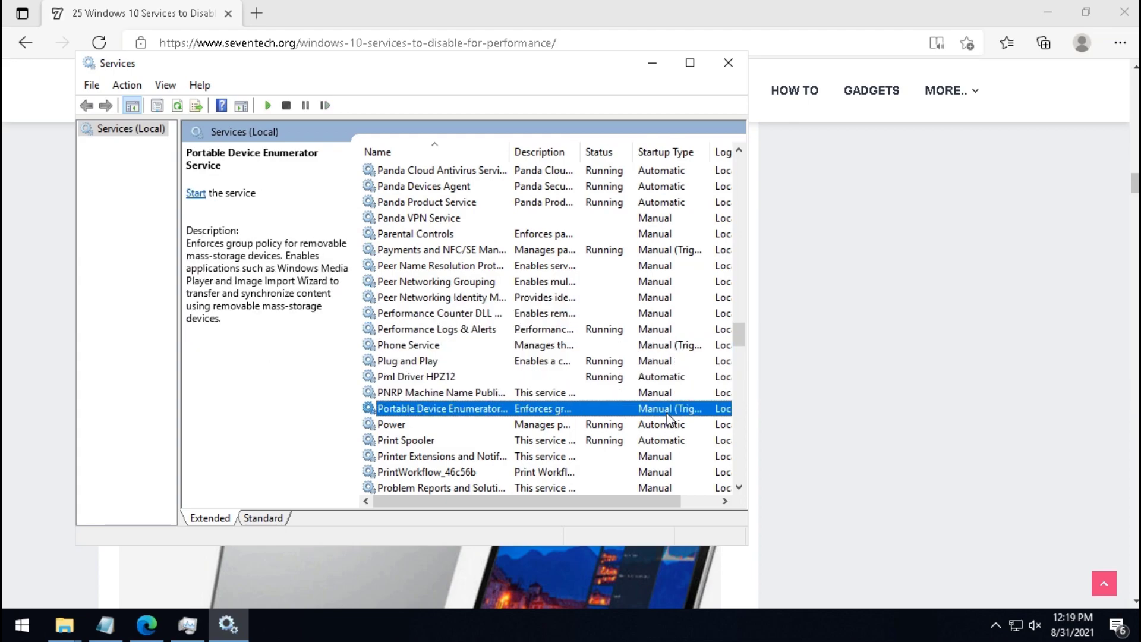
key("Down")
key("Down")
right_click(395, 450)
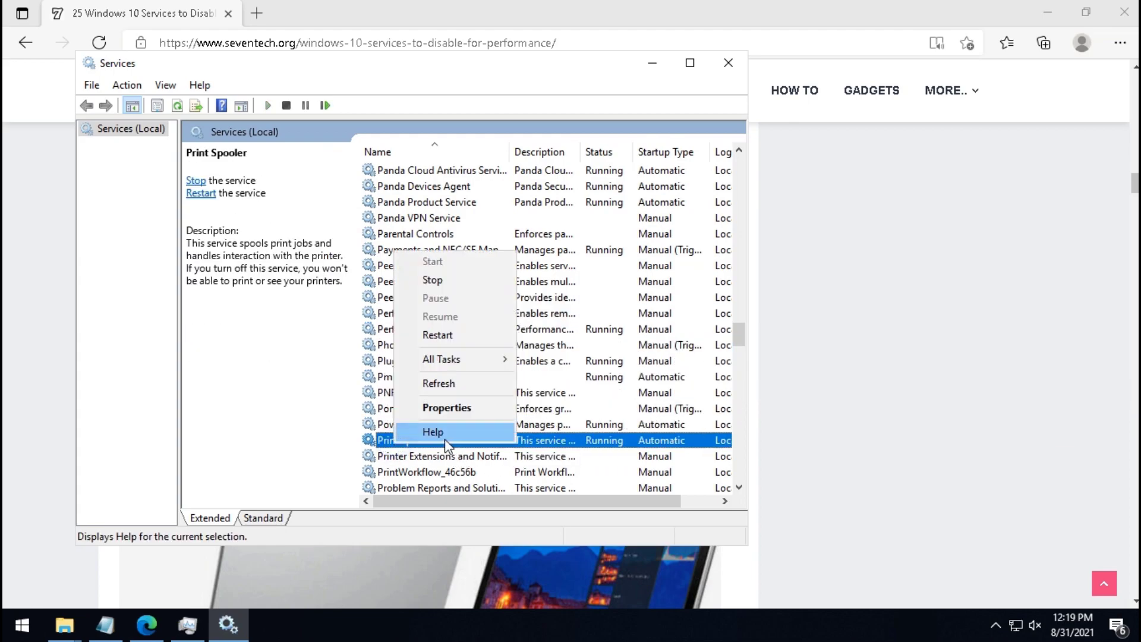
left_click(445, 405)
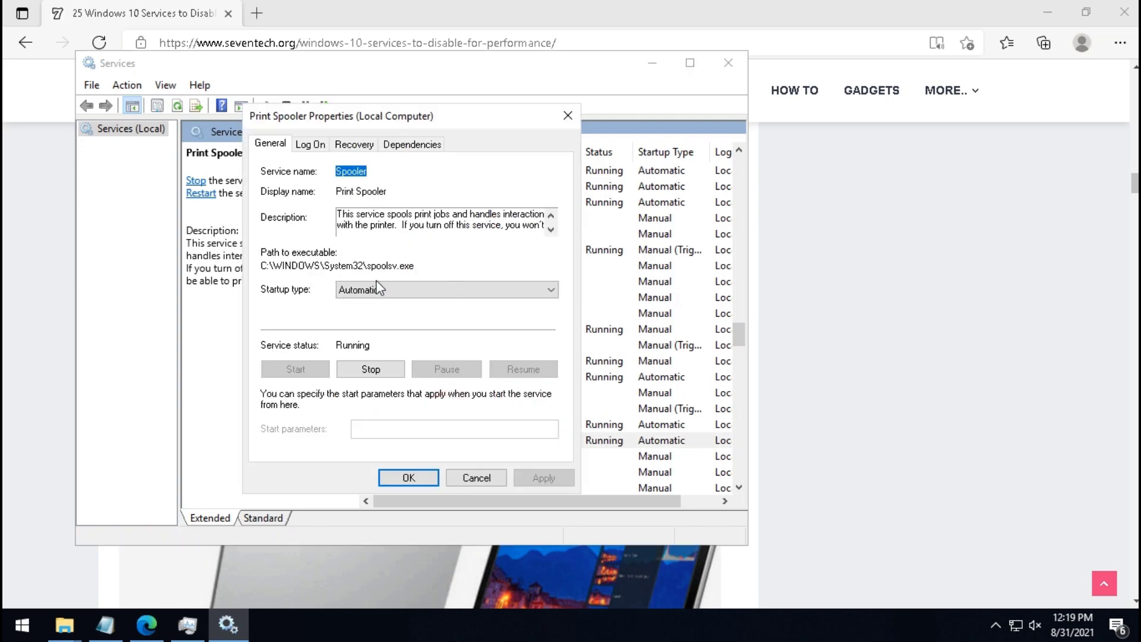
left_click(388, 289)
left_click(369, 331)
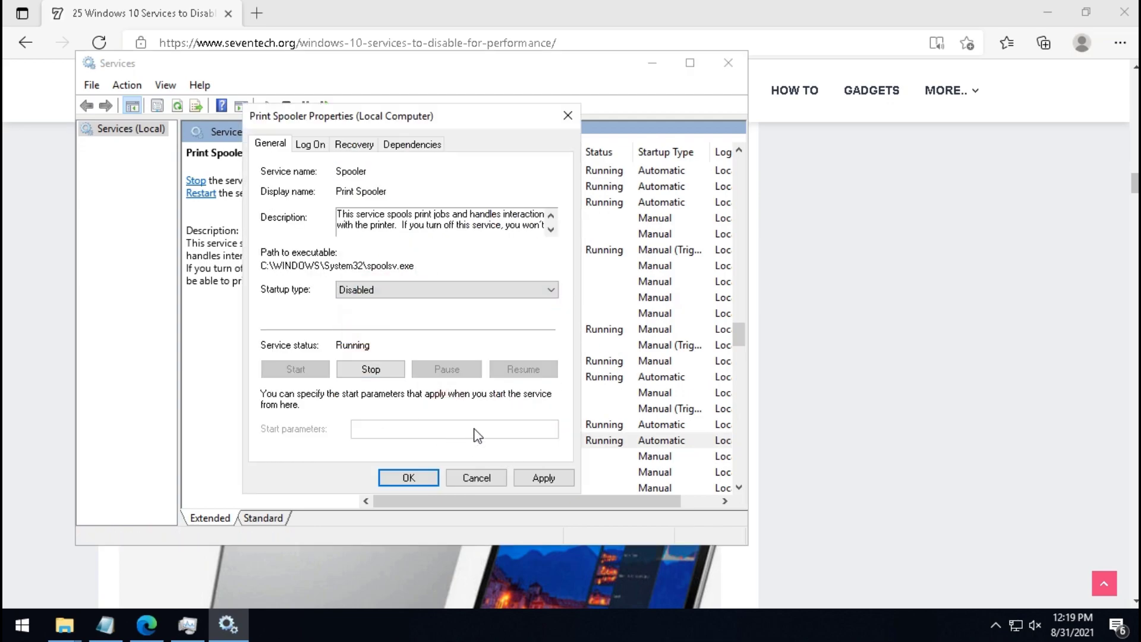
left_click(369, 371)
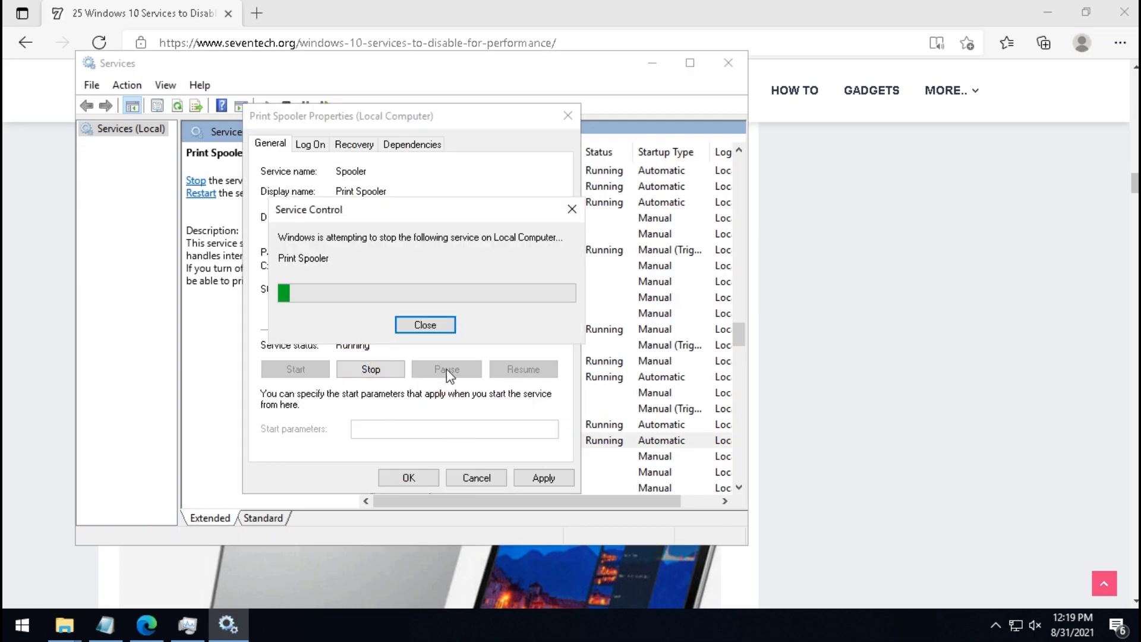
left_click(542, 475)
left_click(435, 475)
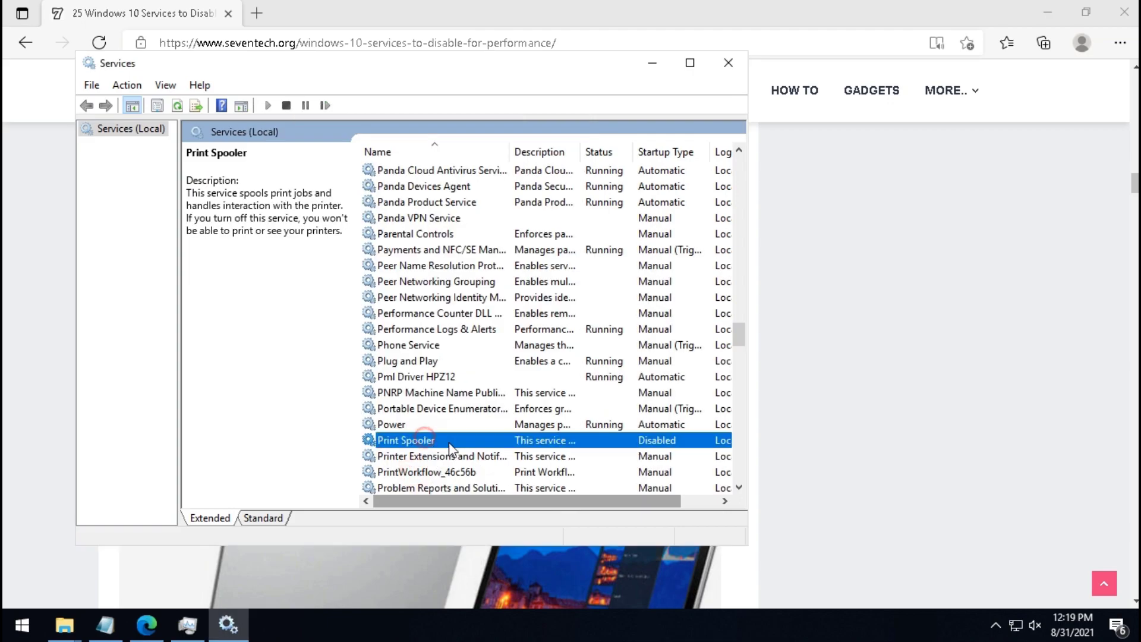
Close the Services console, look back over the article's first entries, and close Edge and Task Manager
left_click(727, 63)
left_click(730, 279)
scroll(540, 331, "up", 4)
left_click_drag(349, 352, 119, 350)
scroll(323, 324, "up", 3)
left_click_drag(391, 336, 308, 356)
scroll(309, 357, "up", 10)
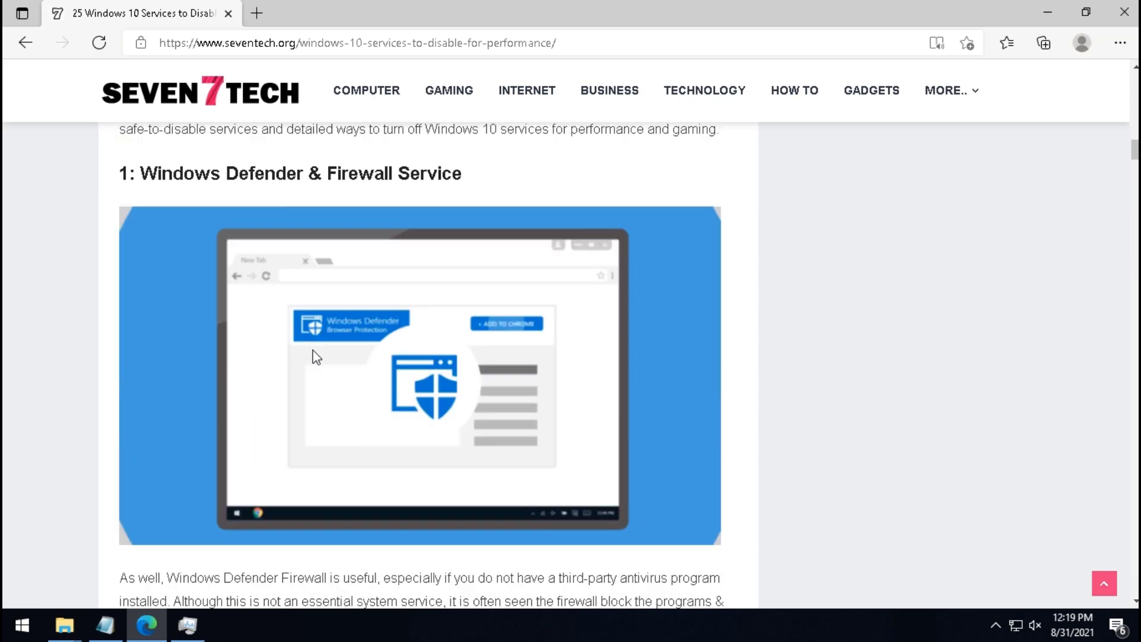
left_click(1123, 12)
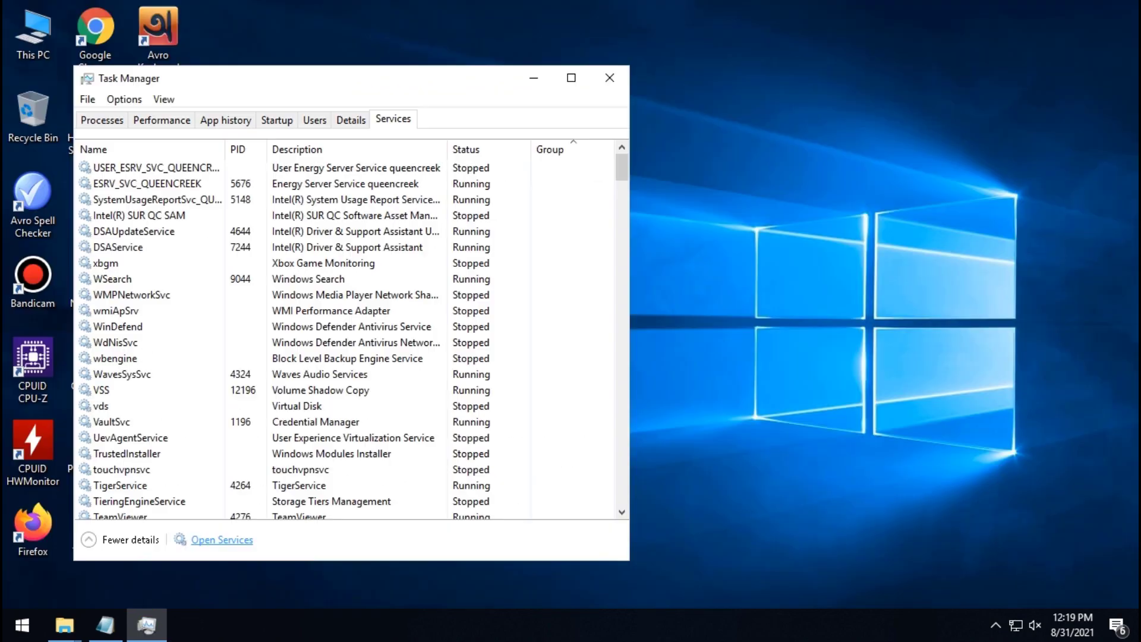
left_click(612, 78)
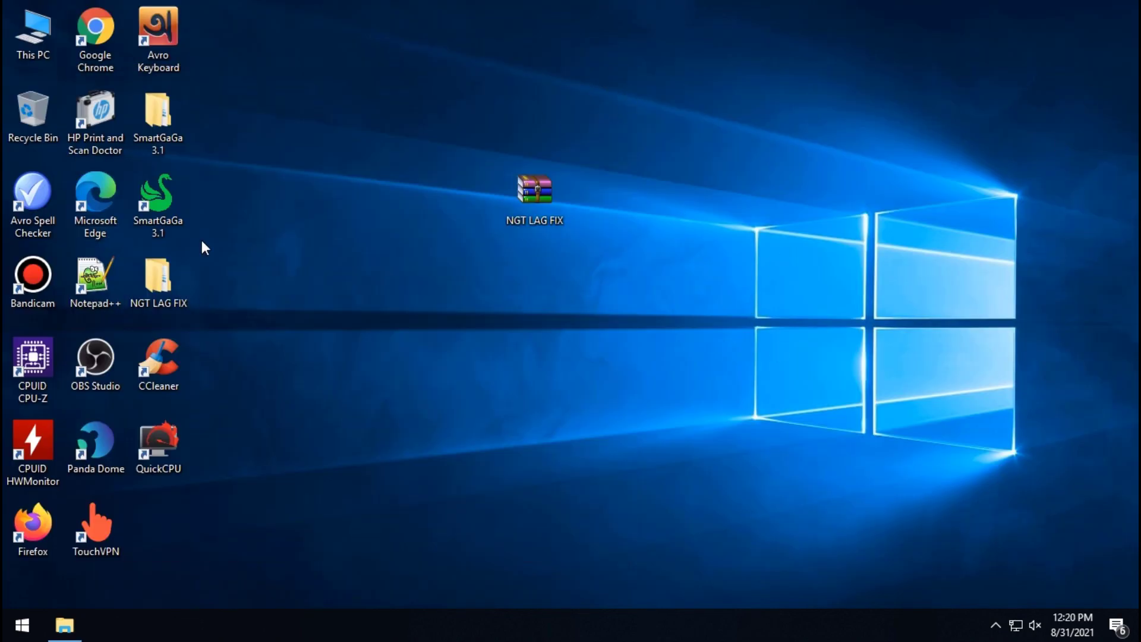
Return to the NGT LAG FIX folder and open the Nvidia Low Latency image to view the Low Latency Mode setting
left_click(55, 628)
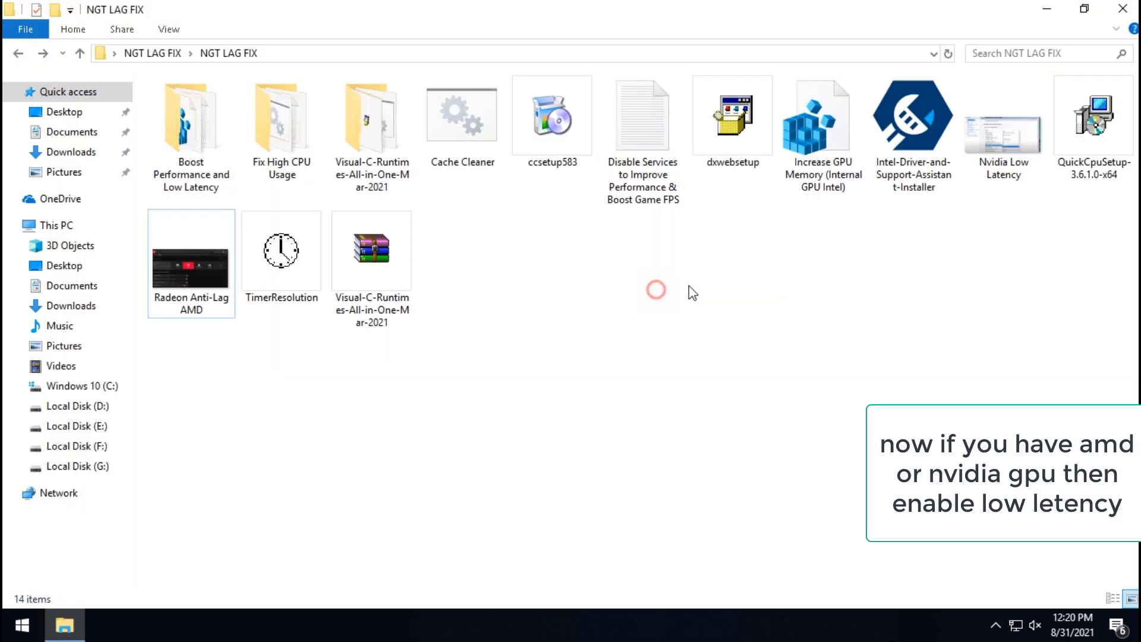
double_click(1017, 150)
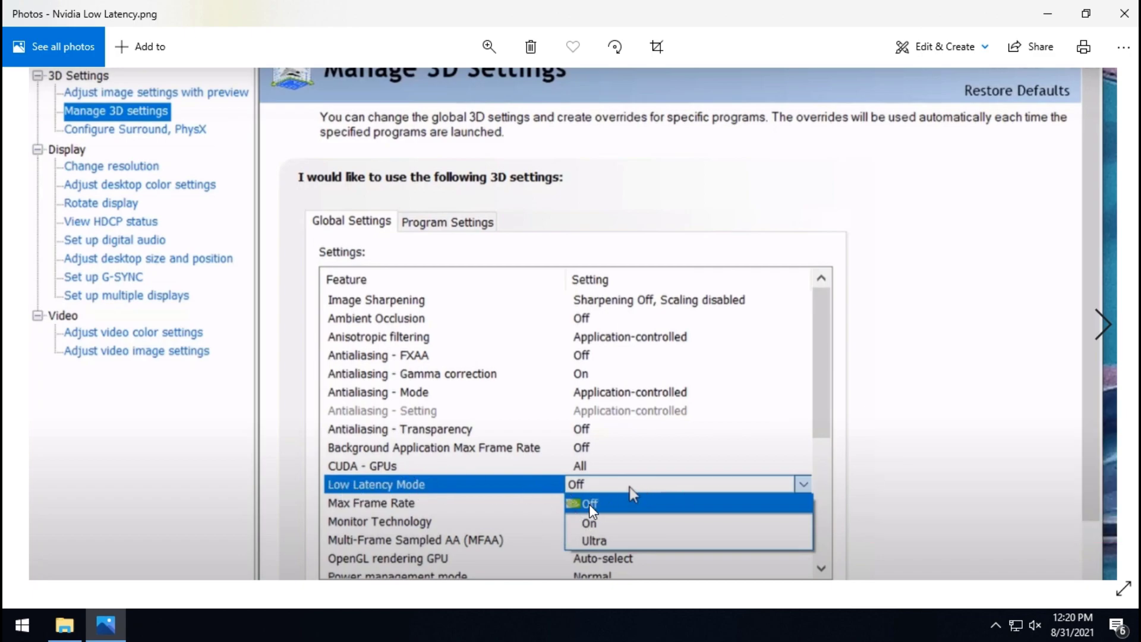
Close the Nvidia image, view the Radeon Anti-Lag AMD image for its graphics settings, and close it
left_click(1124, 14)
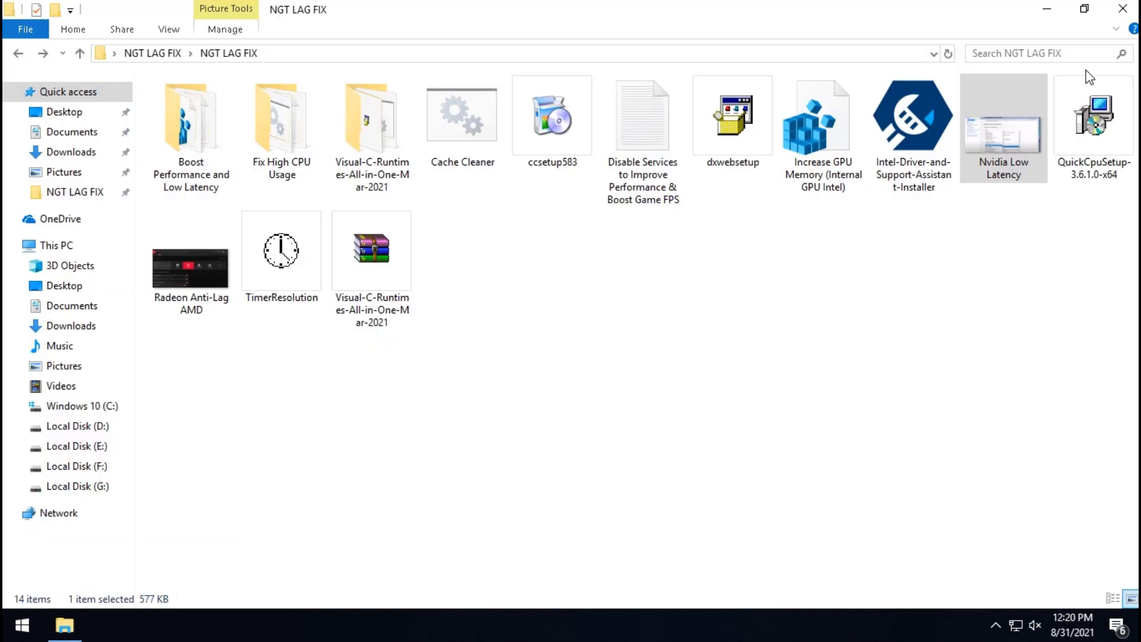
double_click(189, 259)
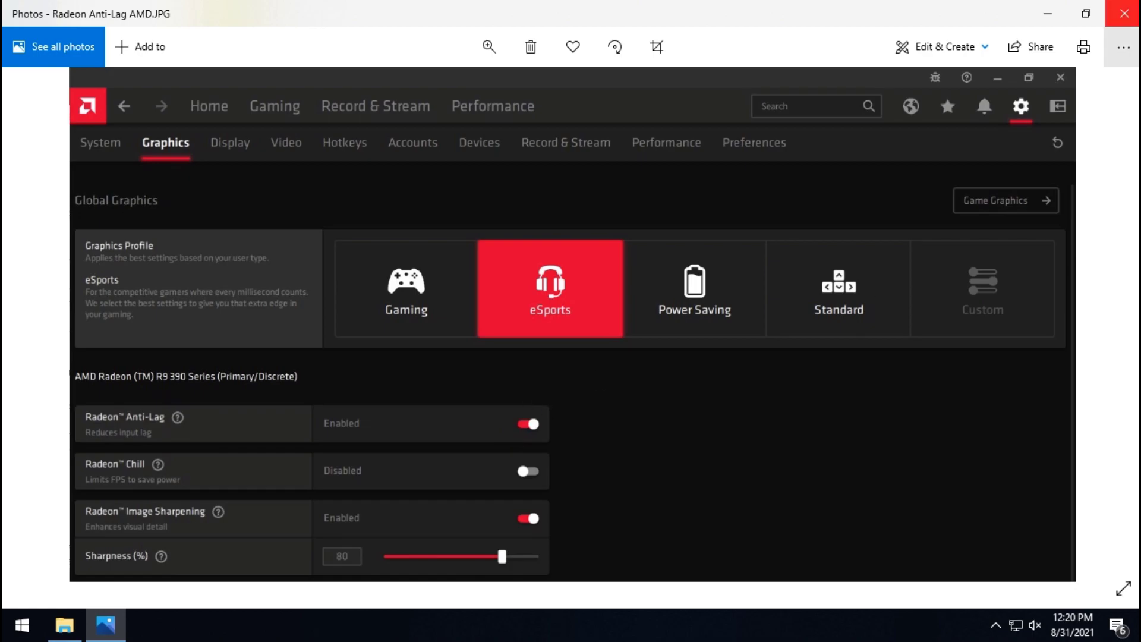
left_click(1123, 13)
left_click(895, 394)
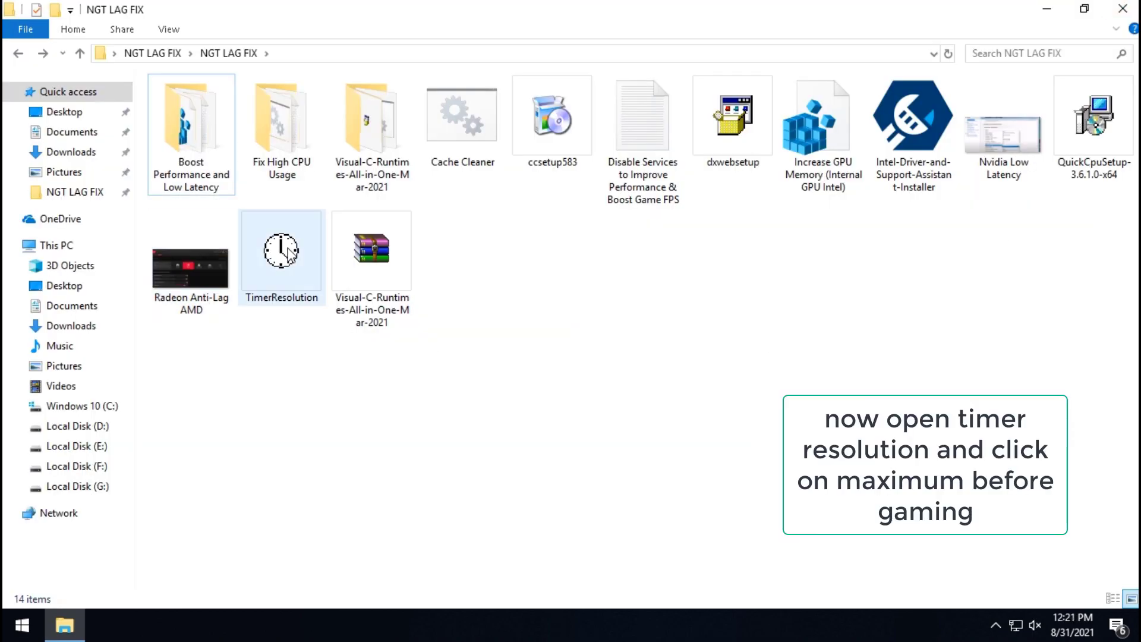
Launch TimerResolution from the NGT LAG FIX folder, leave it running minimized, and close the folder window
double_click(282, 253)
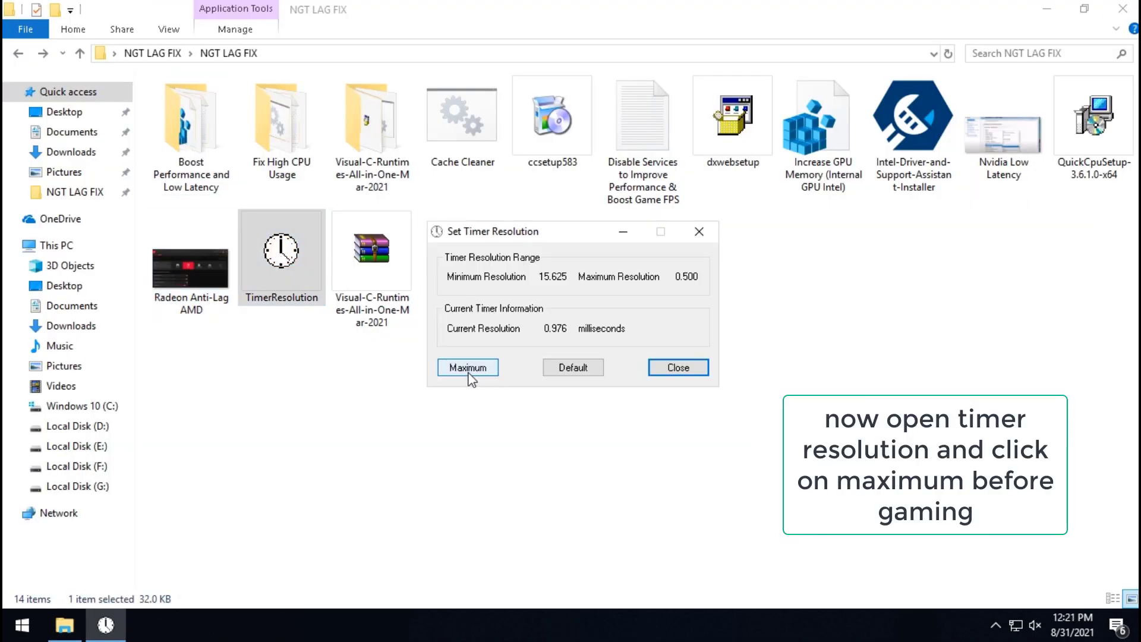
left_click(623, 233)
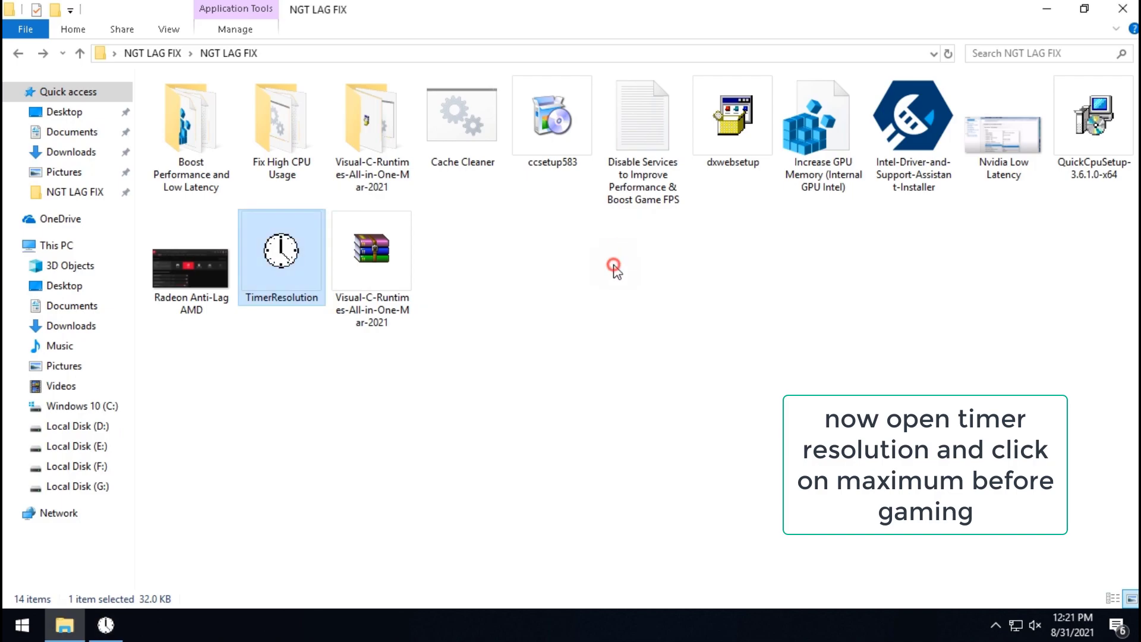
left_click(1123, 8)
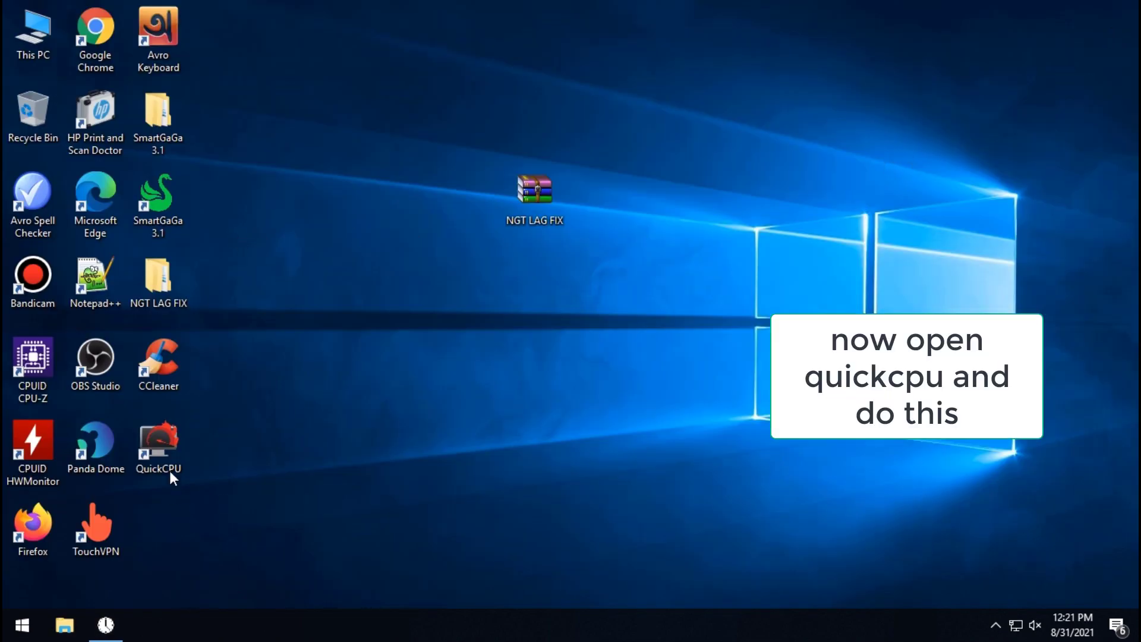
In QuickCPU, set the system power plan to Ultimate Performance, apply the change, then close the program and refresh the desktop
double_click(152, 432)
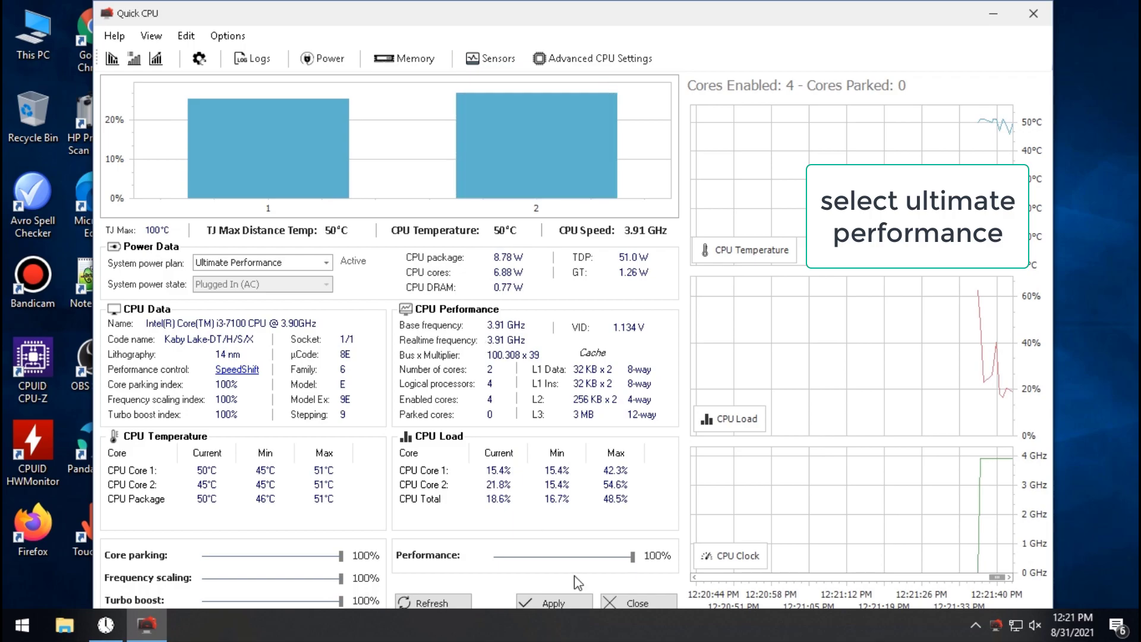
left_click(326, 262)
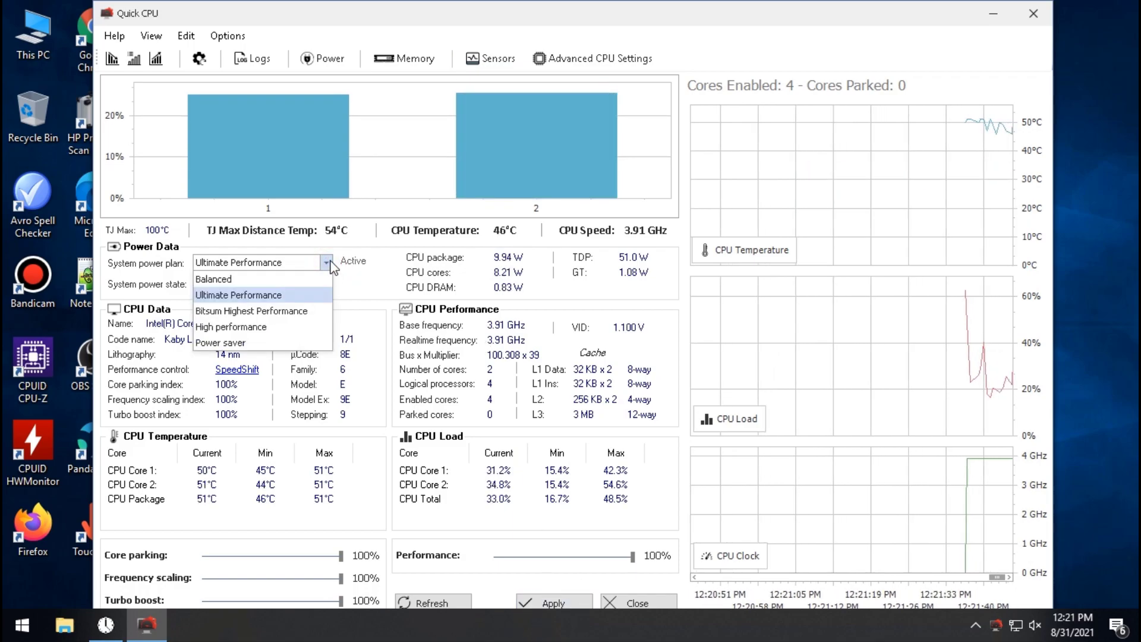
left_click(237, 296)
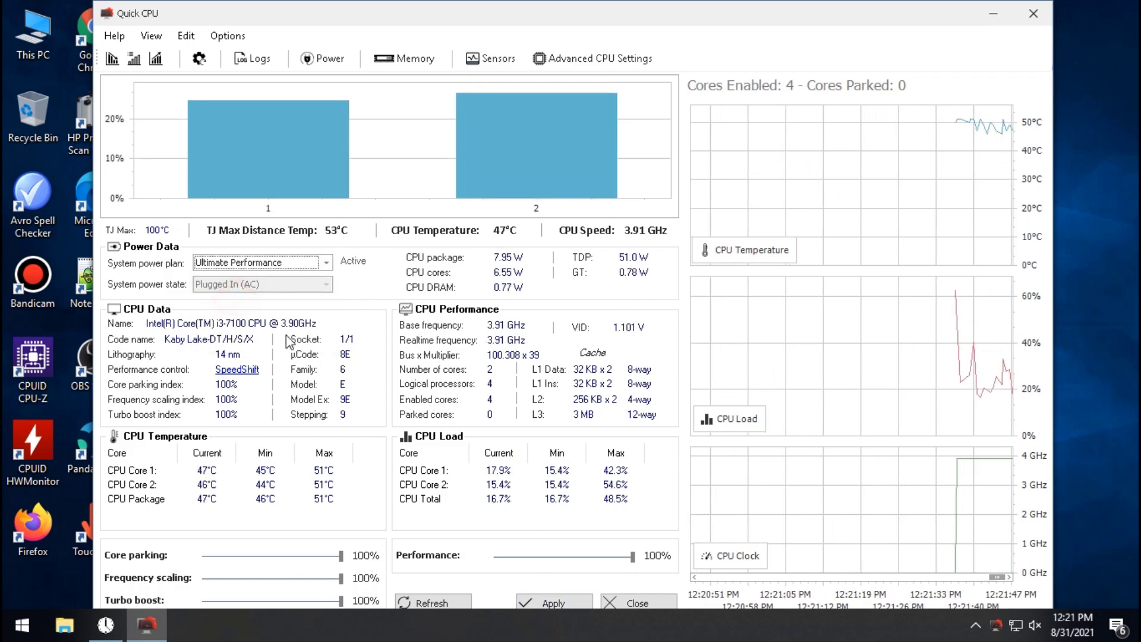
left_click(553, 603)
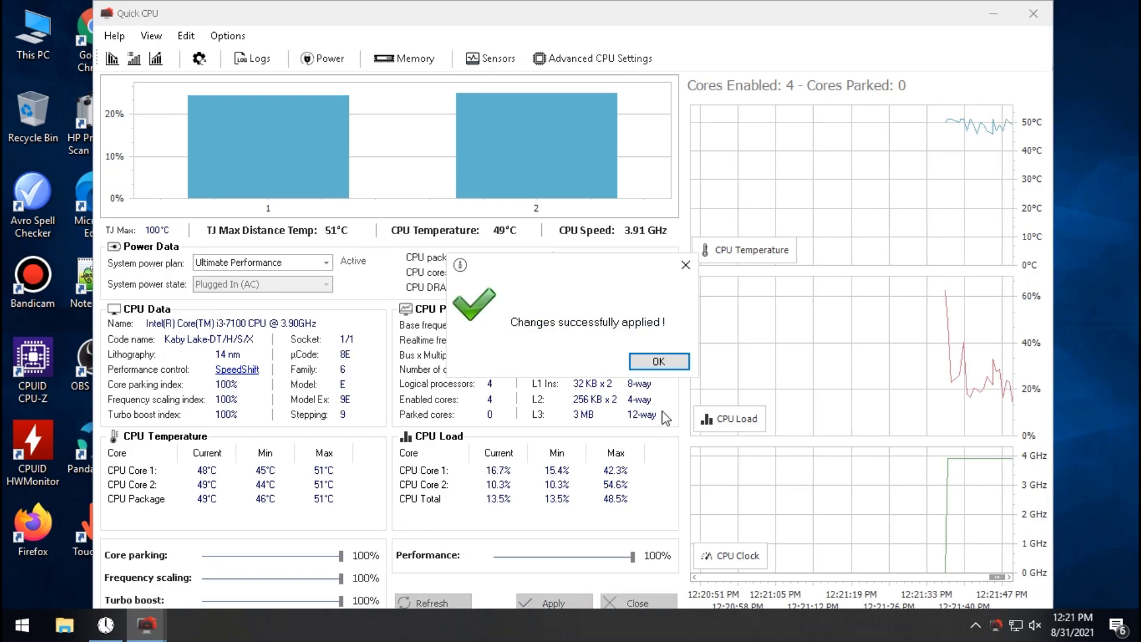
left_click(659, 359)
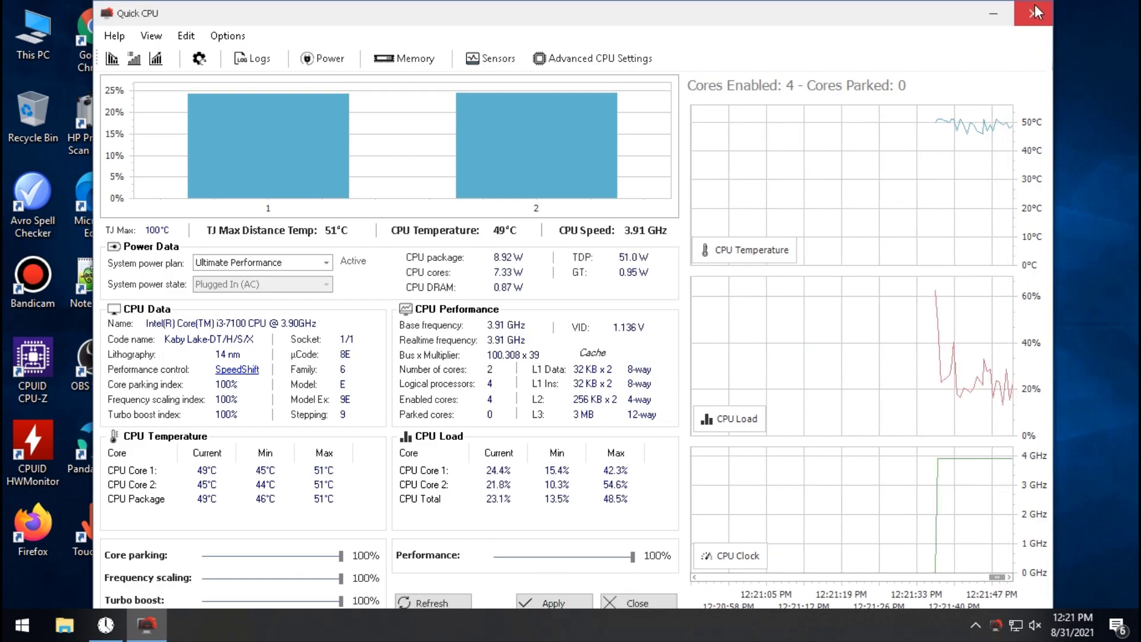
left_click(1034, 13)
right_click(430, 134)
left_click(472, 186)
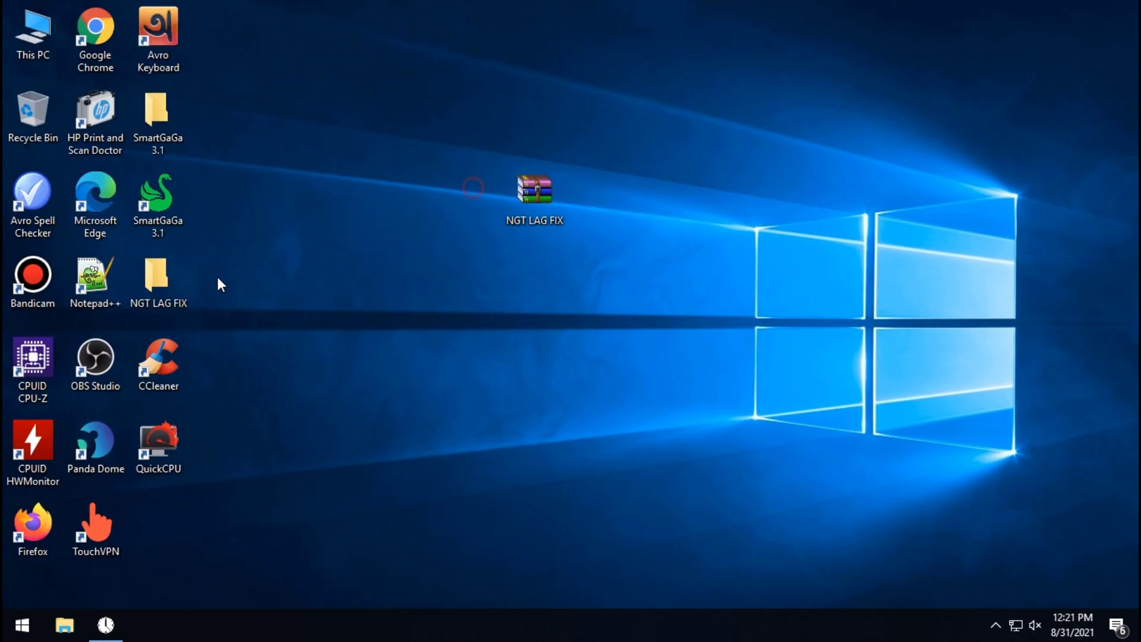
Search Windows for "graphic", open Graphics settings, and move the window clear of the desktop icons
left_click(22, 623)
type("graphic")
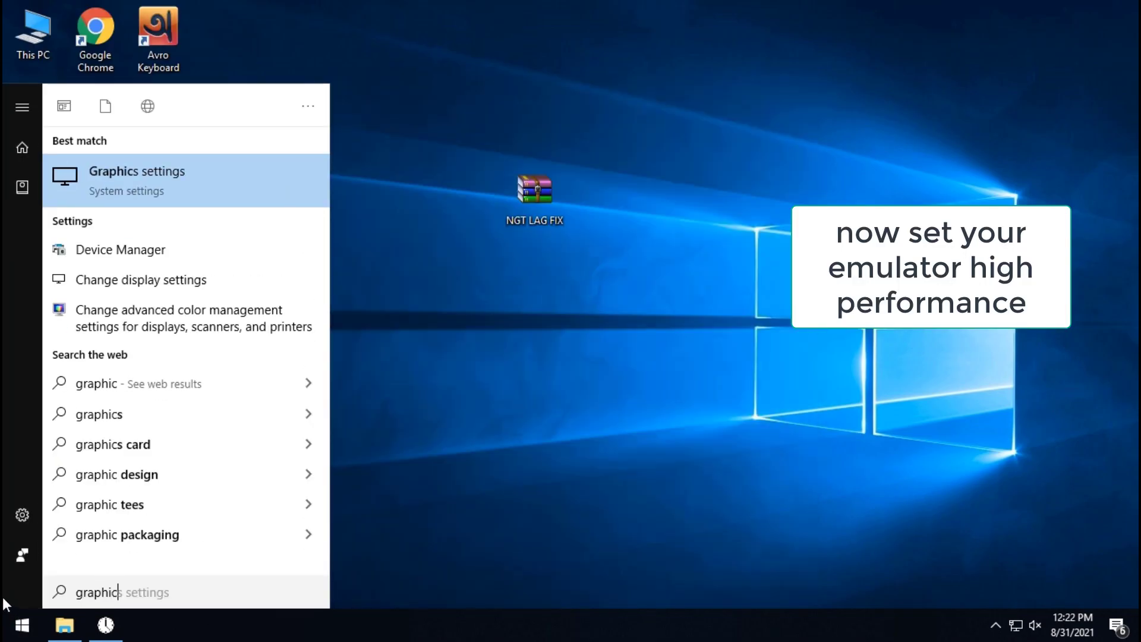
key("Return")
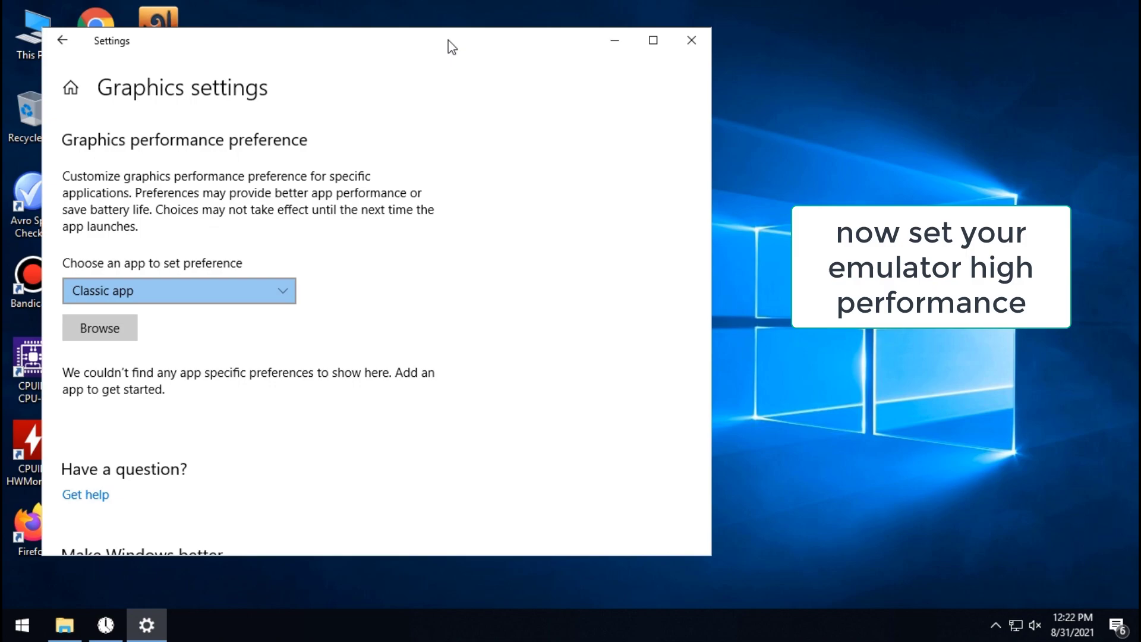
left_click_drag(448, 40, 721, 43)
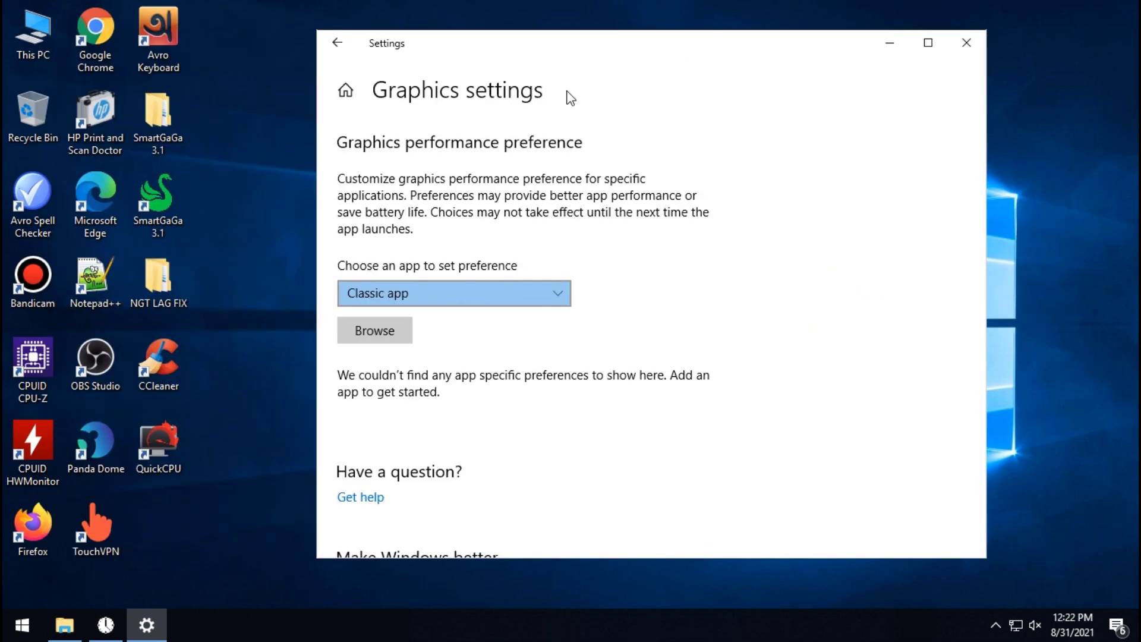
Open the SmartGaGa 3.1 shortcut's file location, copy the Engine folder's path, and close the folder window
right_click(157, 205)
left_click(244, 232)
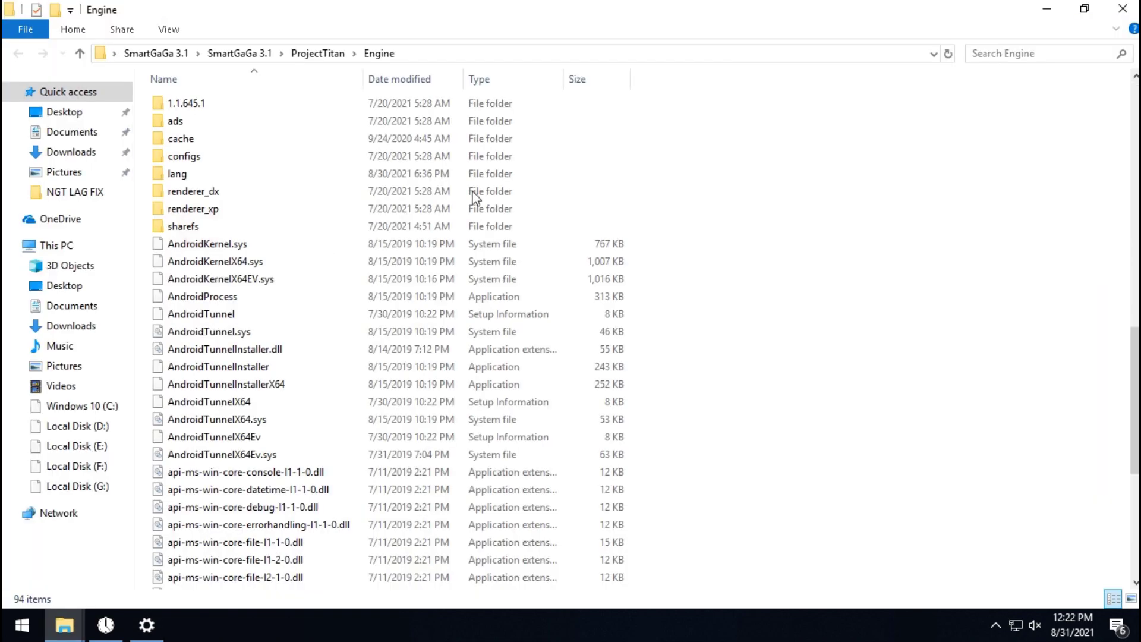
left_click(440, 53)
right_click(324, 55)
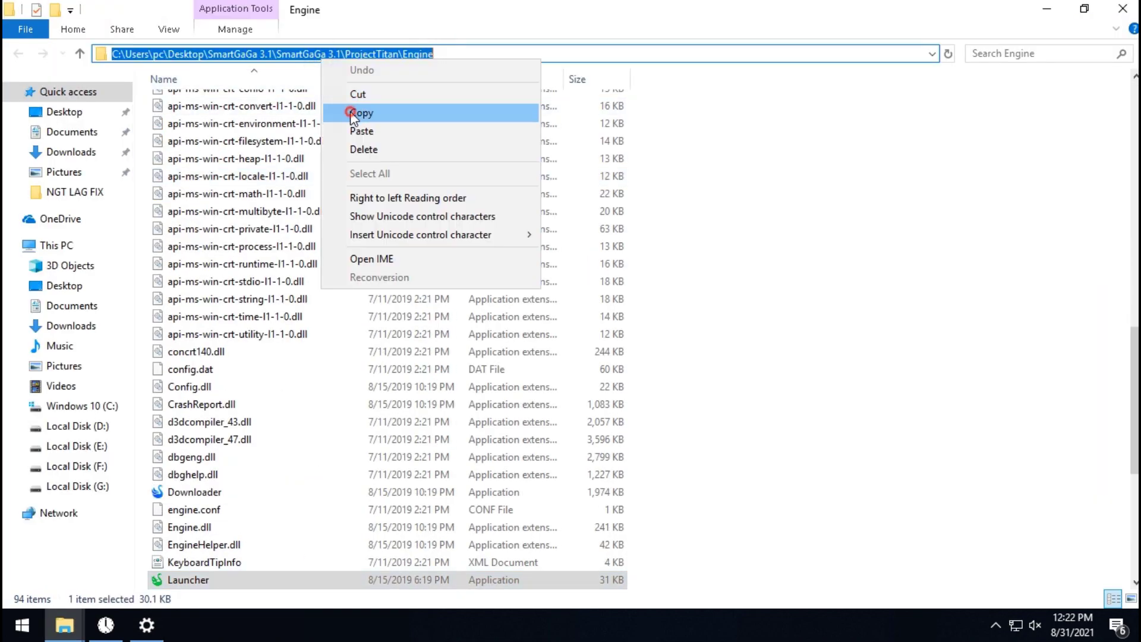
left_click(354, 112)
left_click(1127, 8)
Browse for a classic app using the copied Engine folder path and add Launcher to the graphics performance preferences
left_click(383, 321)
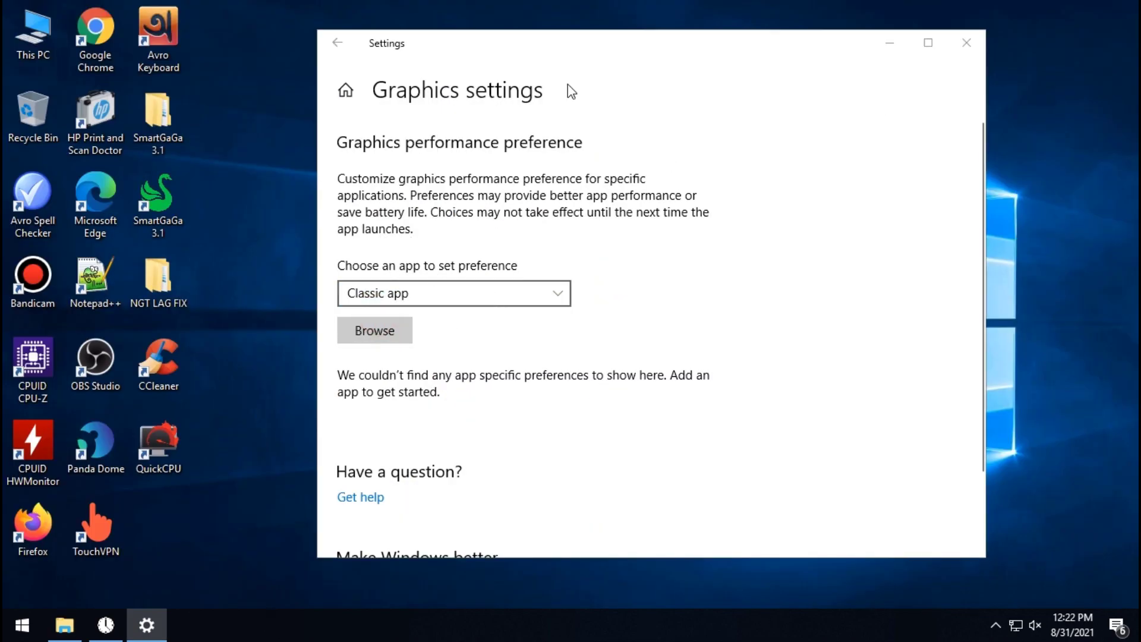
left_click(581, 70)
key("ctrl+v")
key("Return")
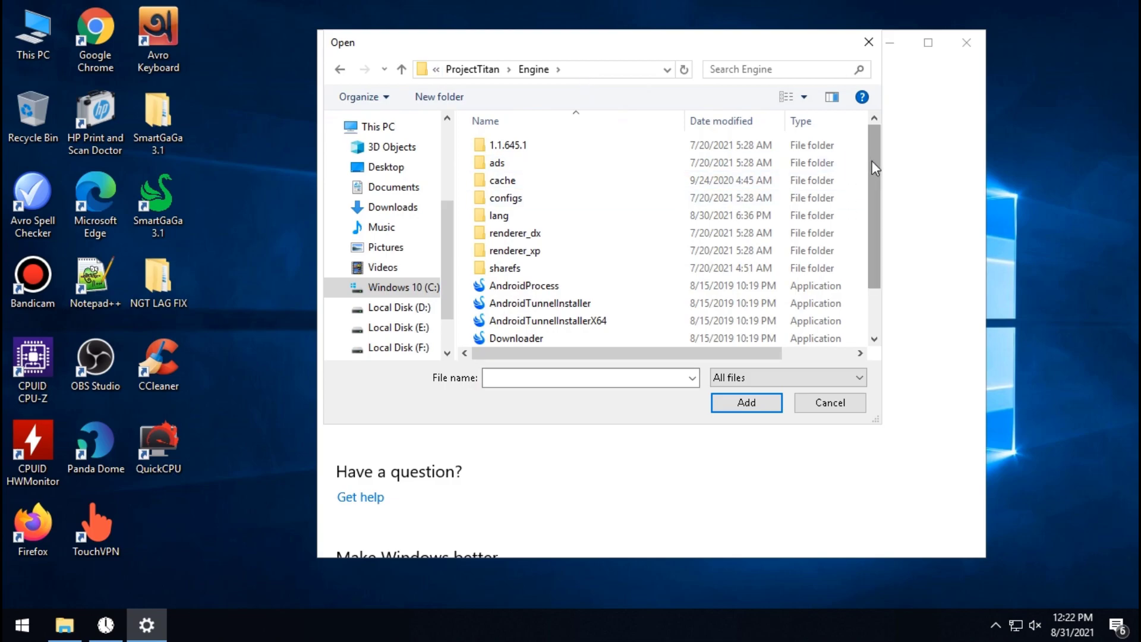
left_click_drag(871, 166, 871, 211)
left_click(501, 302)
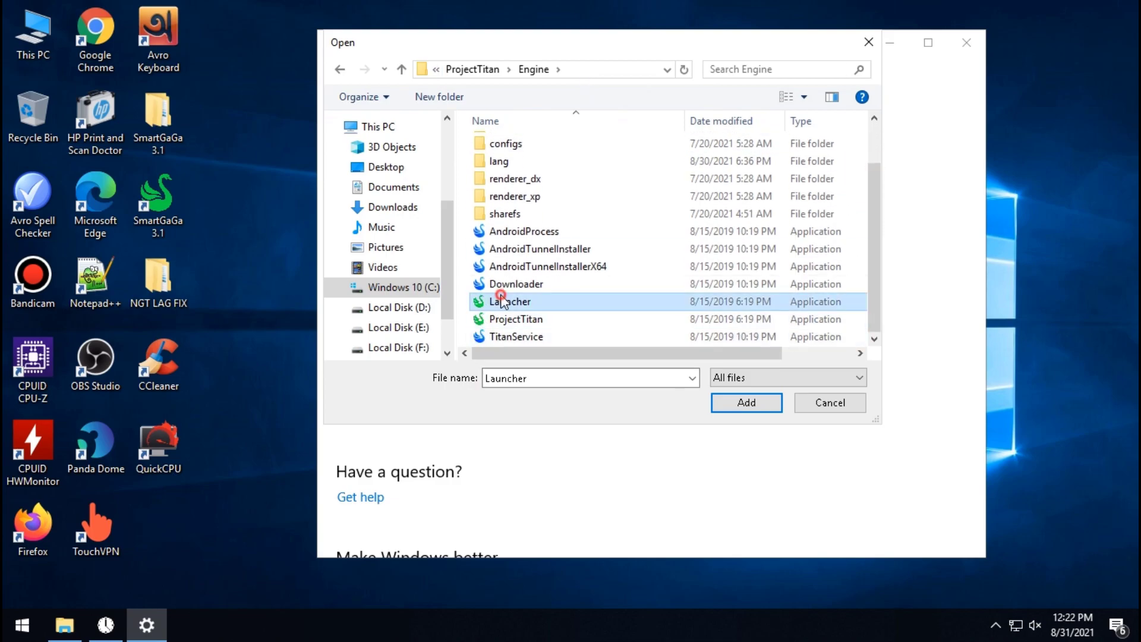
left_click(731, 404)
Set Launcher's graphics preference to High performance and close the Settings window
left_click(545, 398)
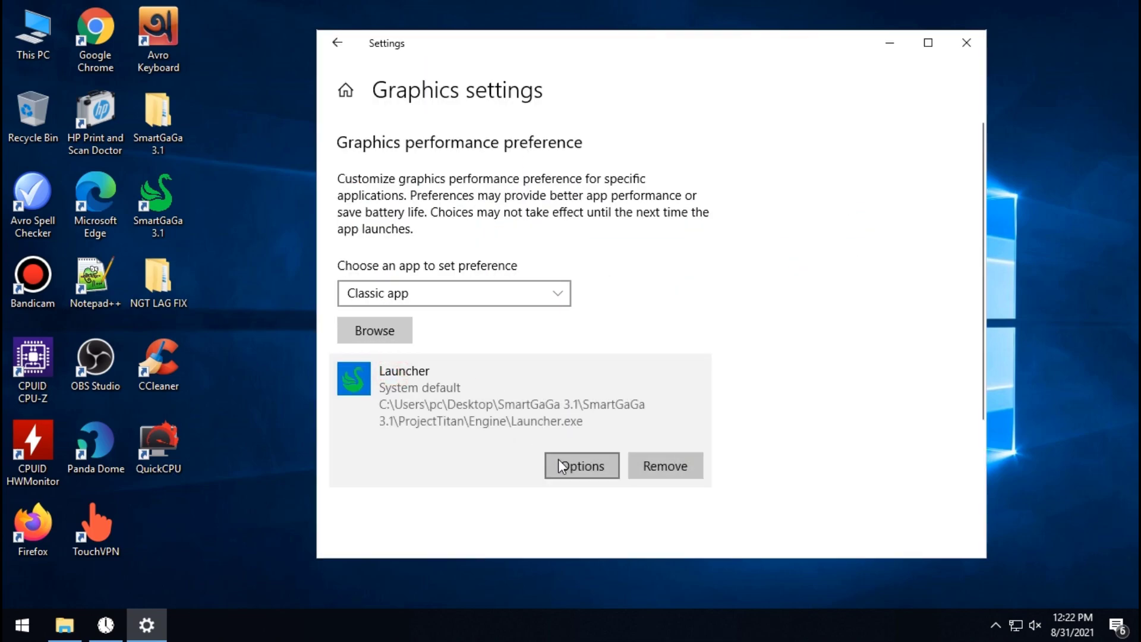
left_click(564, 465)
left_click(566, 389)
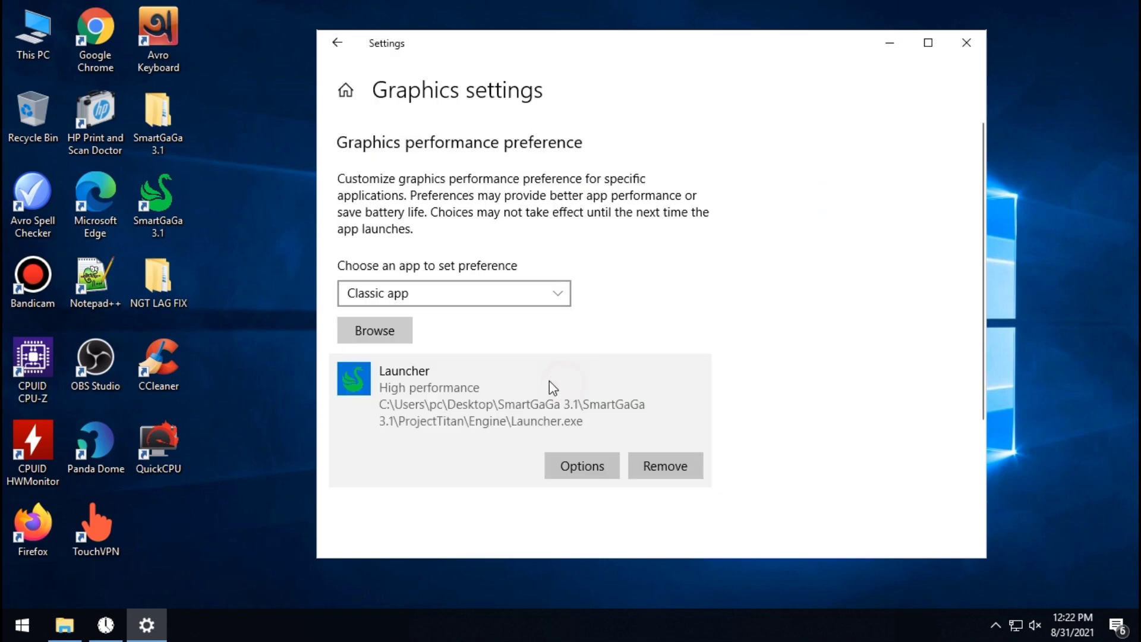
left_click(959, 33)
left_click(312, 157)
Merge the "Increase GPU Memory (Internal GPU Intel)" file from the inner NGT LAG FIX folder into the registry
left_click(181, 284)
double_click(181, 284)
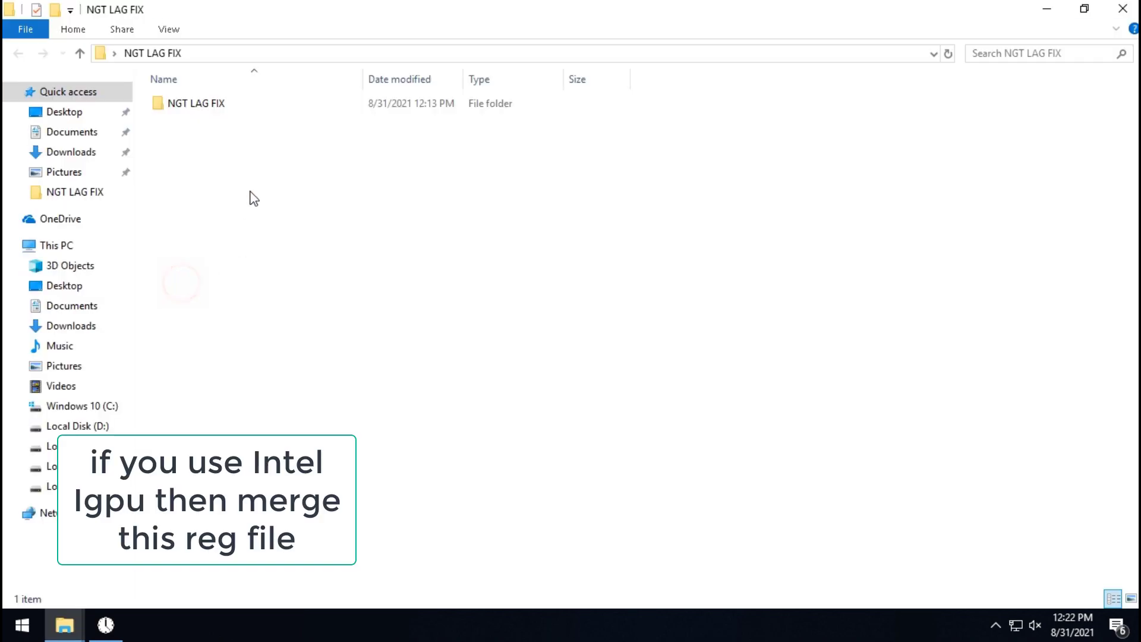
double_click(222, 110)
right_click(825, 167)
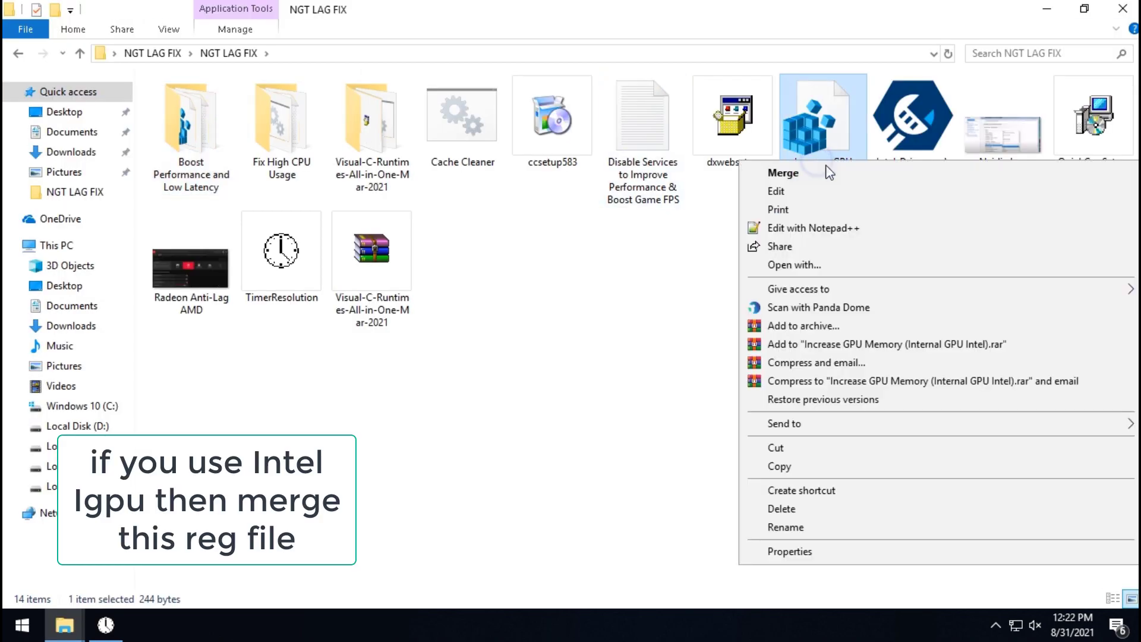
left_click(841, 170)
left_click(698, 340)
left_click(766, 313)
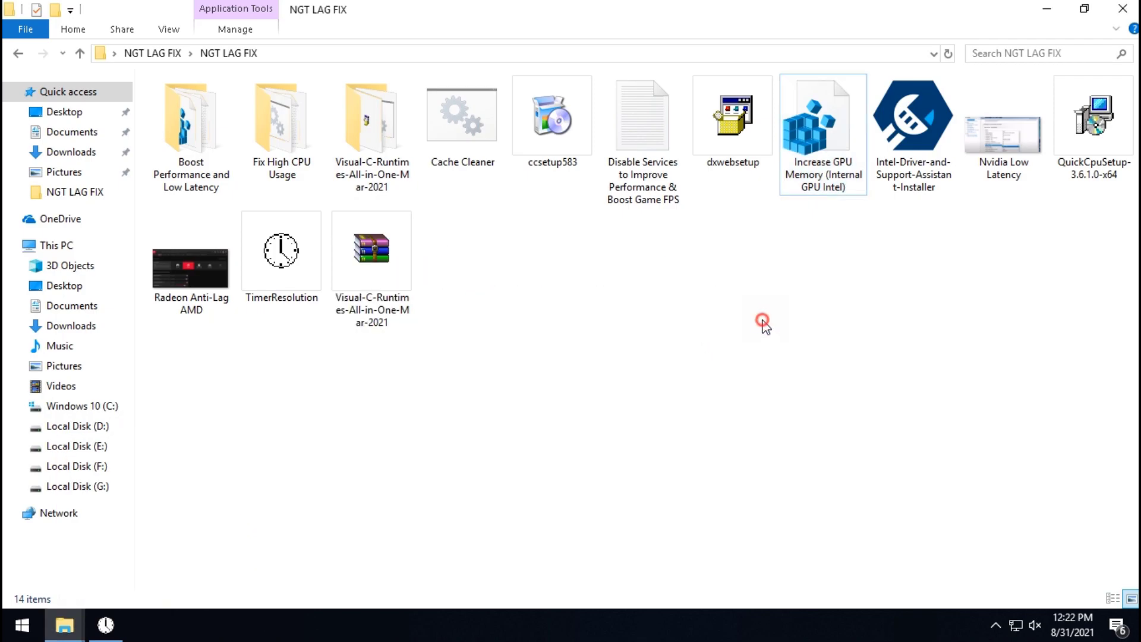
Show the desktop and refresh it
key("super+d")
right_click(448, 280)
left_click(480, 319)
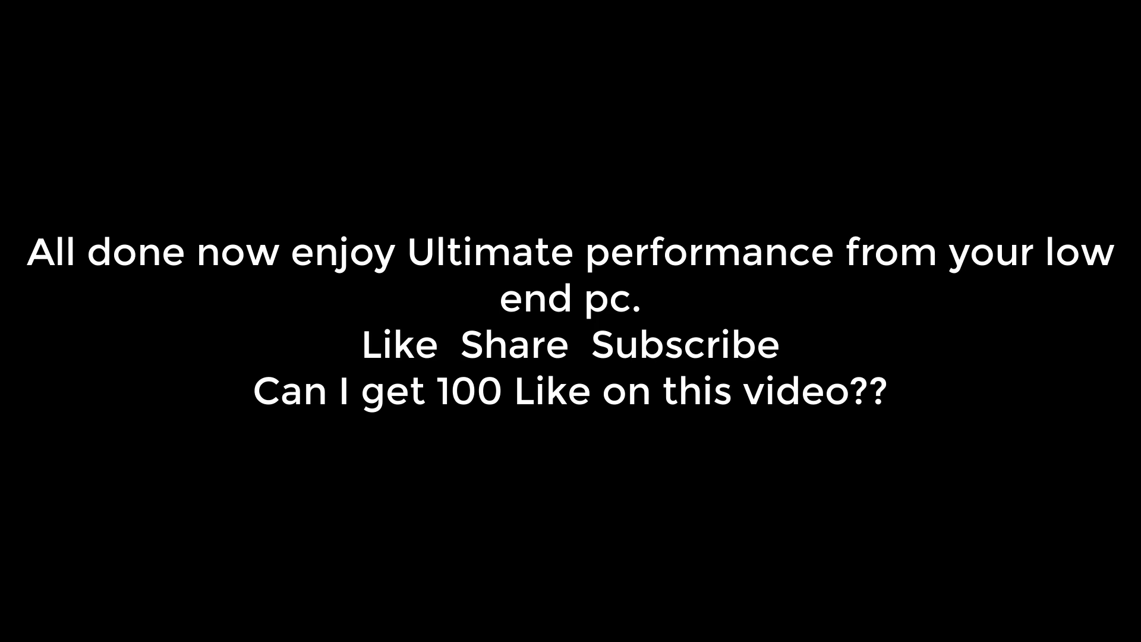